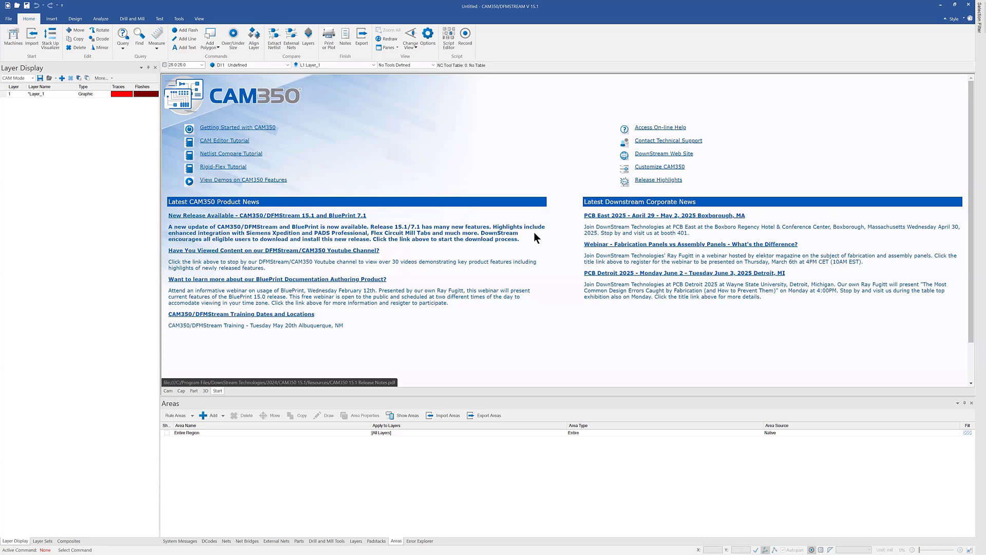
- Open the CAM350 15.1 release notes and review the contents, installation, system requirements and new functionality list
click(518, 228)
scroll(515, 292, down, 3)
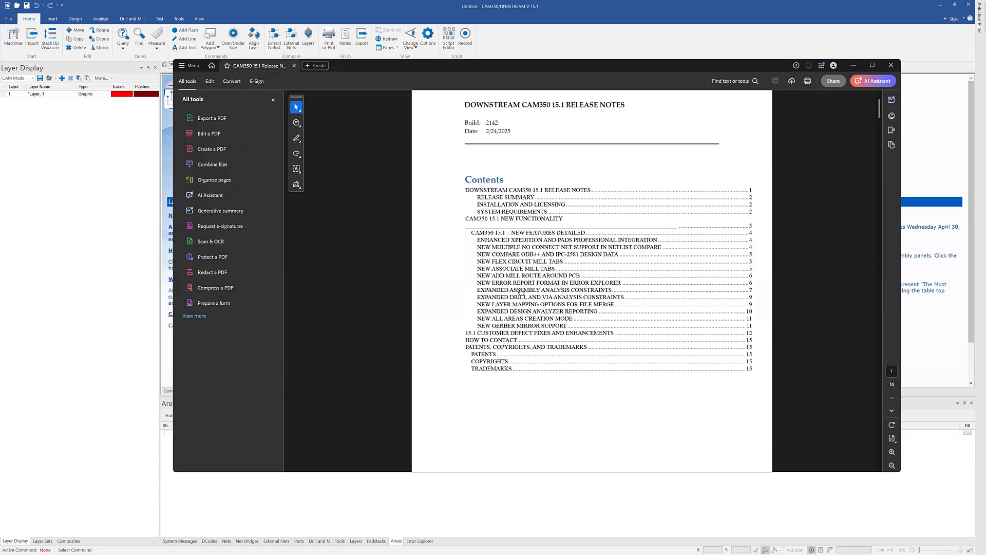
scroll(515, 293, down, 6)
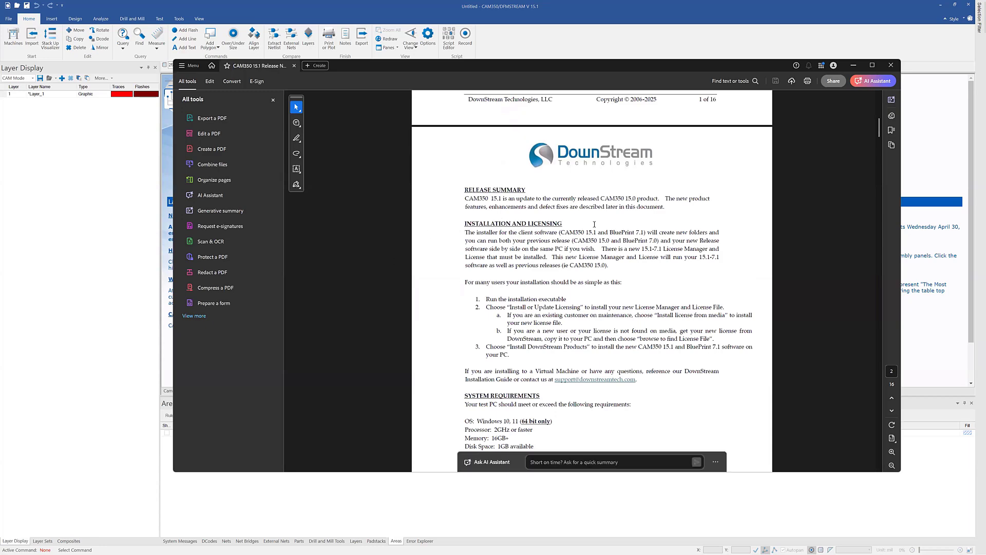
scroll(592, 224, down, 1)
scroll(592, 223, down, 6)
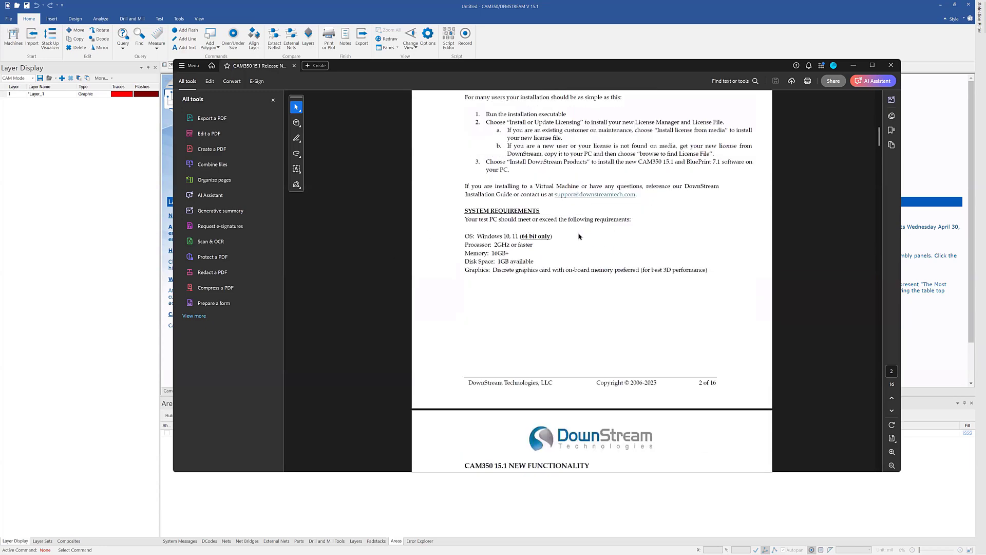
scroll(579, 236, down, 11)
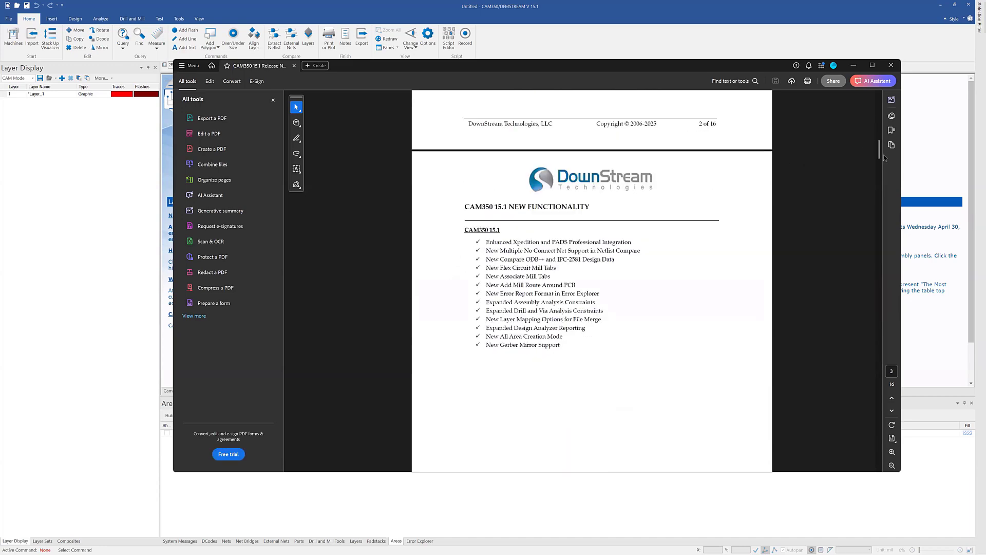
- Examine the build 2142 defect fixes table, return to the first page and close the release notes
drag(879, 158, 878, 371)
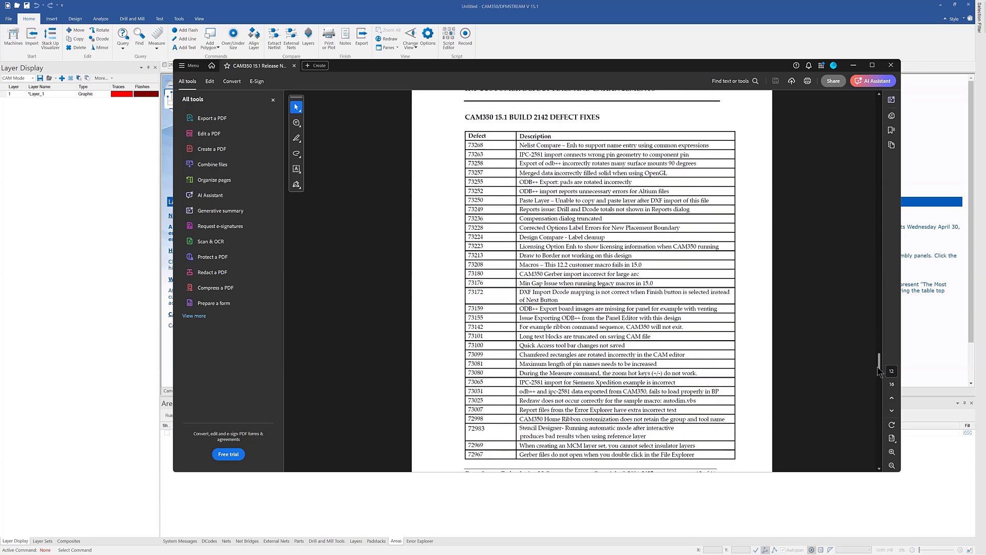
drag(877, 366, 878, 368)
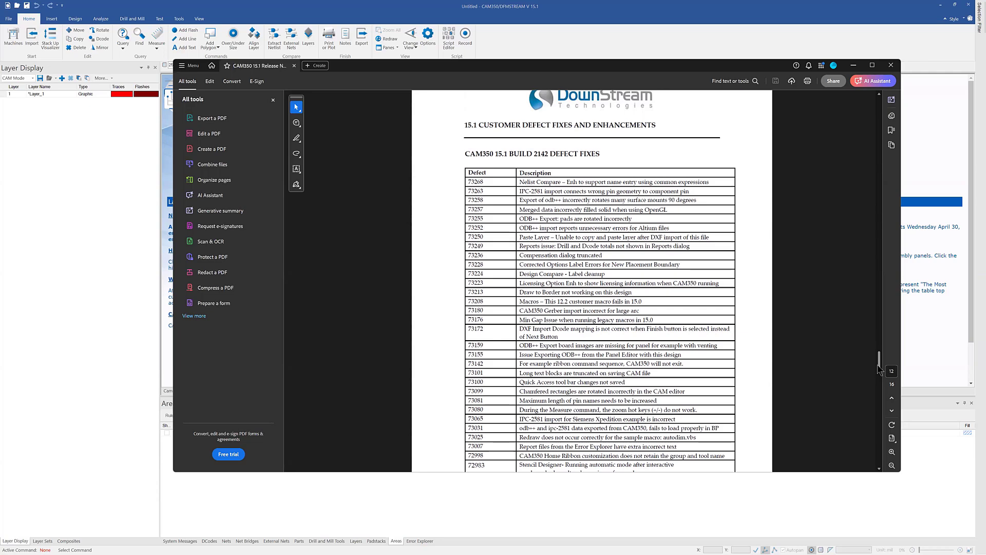
drag(878, 369, 879, 363)
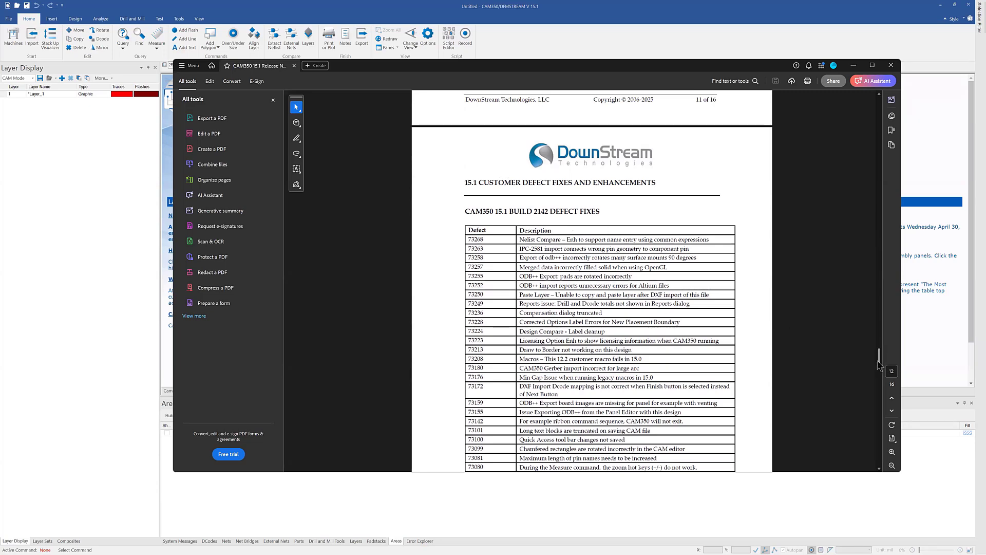
drag(880, 364, 873, 106)
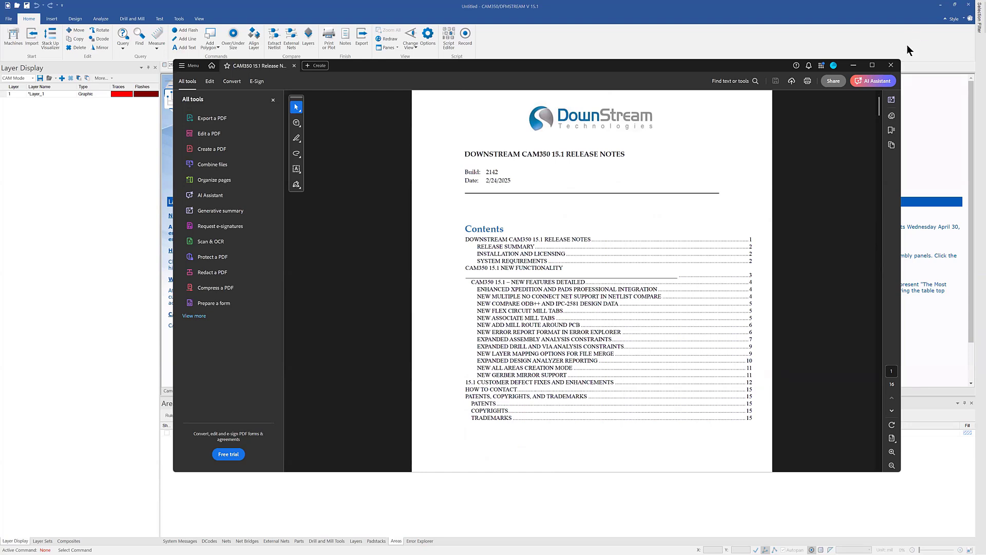
click(889, 65)
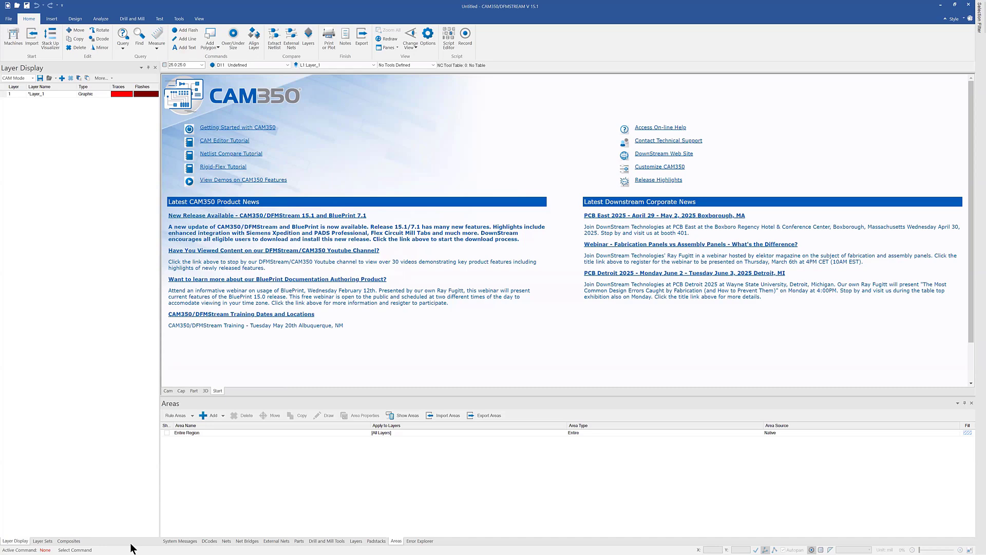
- Switch to Chrome to view the CAM350 15.1 and BluePrint 7.1 release playlist on YouTube and open the Playlists page
key(super)
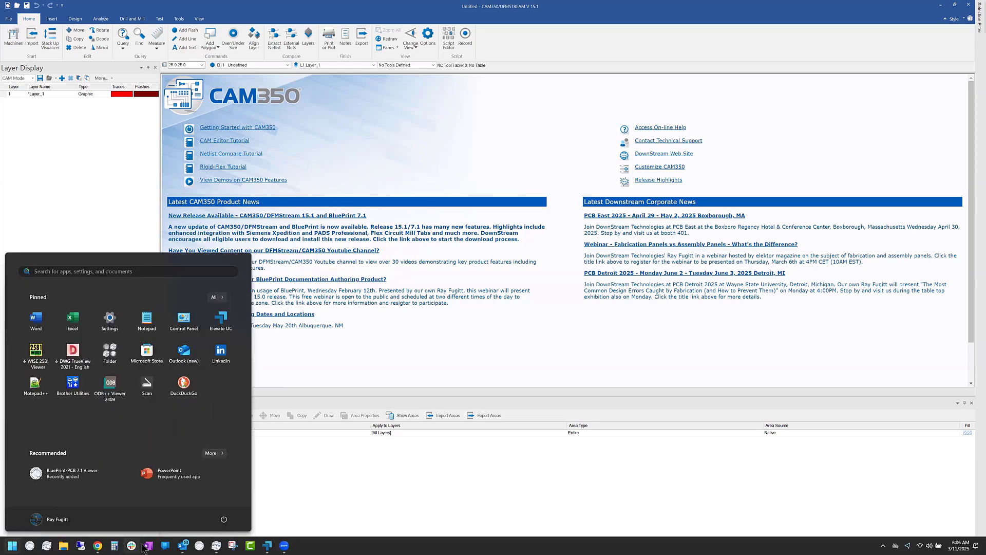
click(97, 546)
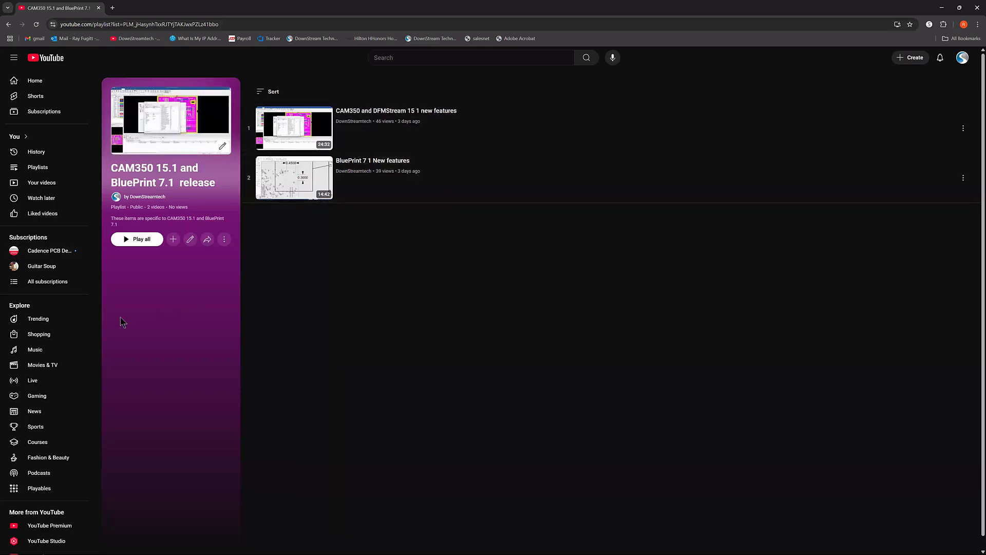
click(43, 168)
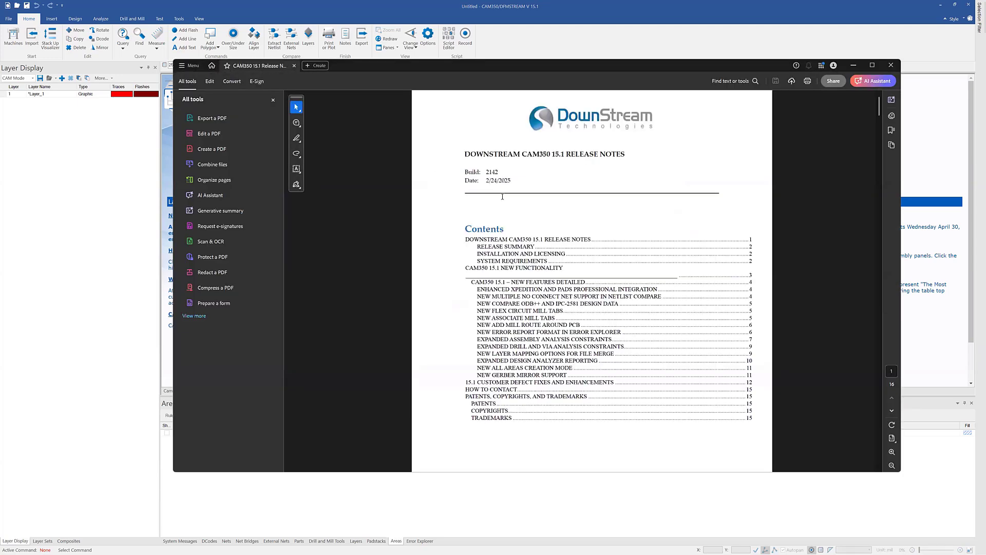
- Read the release summary, installation and licensing instructions, and system requirements in the CAM350 15.1 release notes
scroll(464, 223, down, 5)
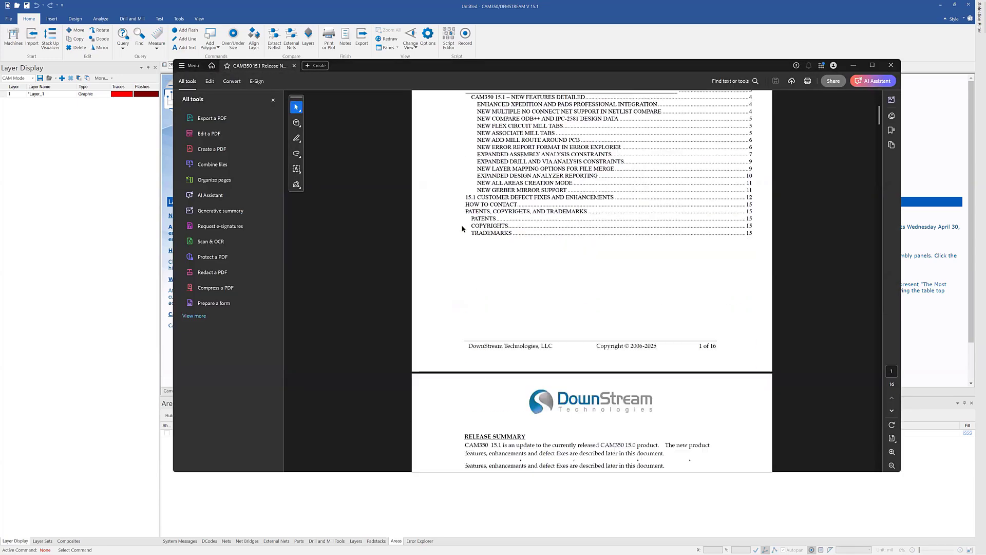
scroll(463, 228, down, 3)
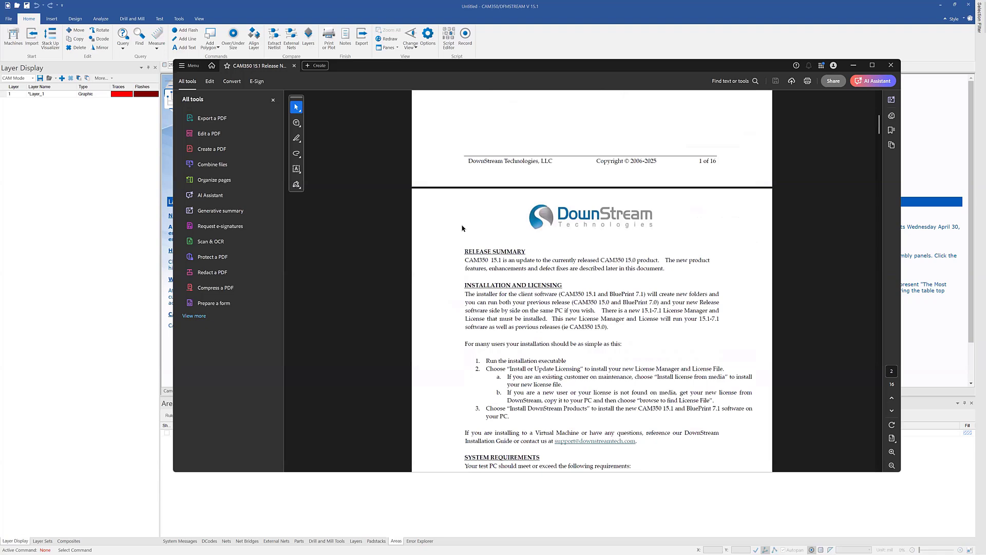
scroll(462, 228, down, 2)
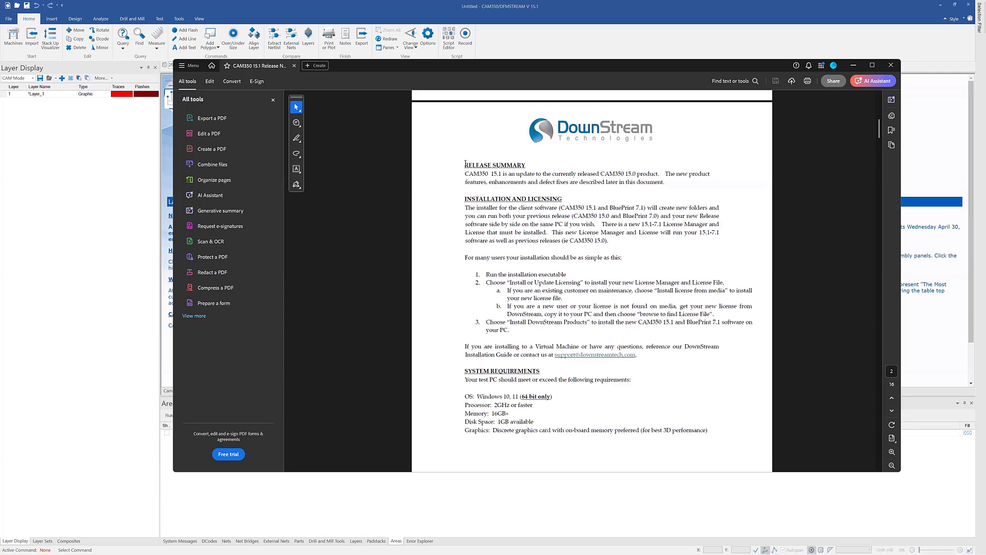
scroll(453, 168, down, 2)
scroll(453, 168, down, 10)
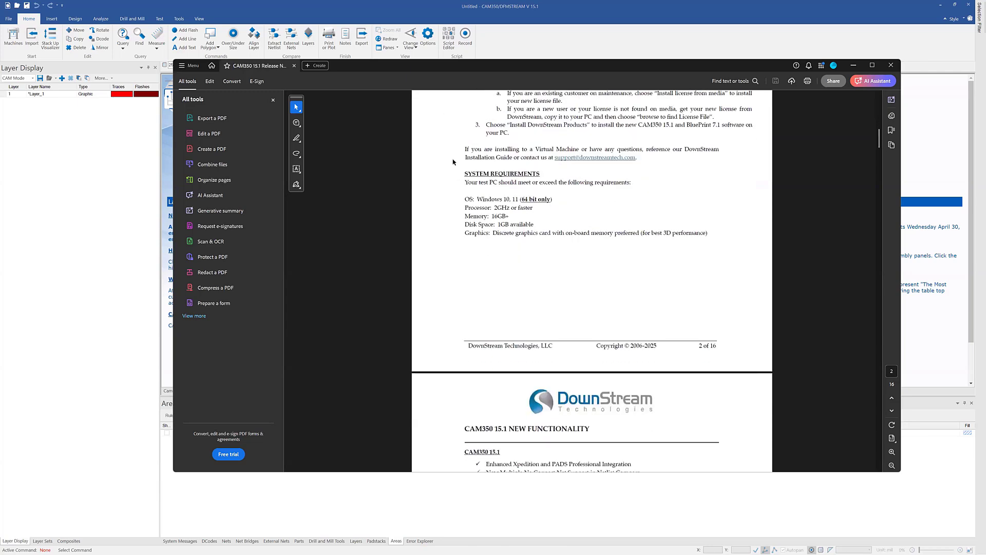
scroll(453, 159, down, 2)
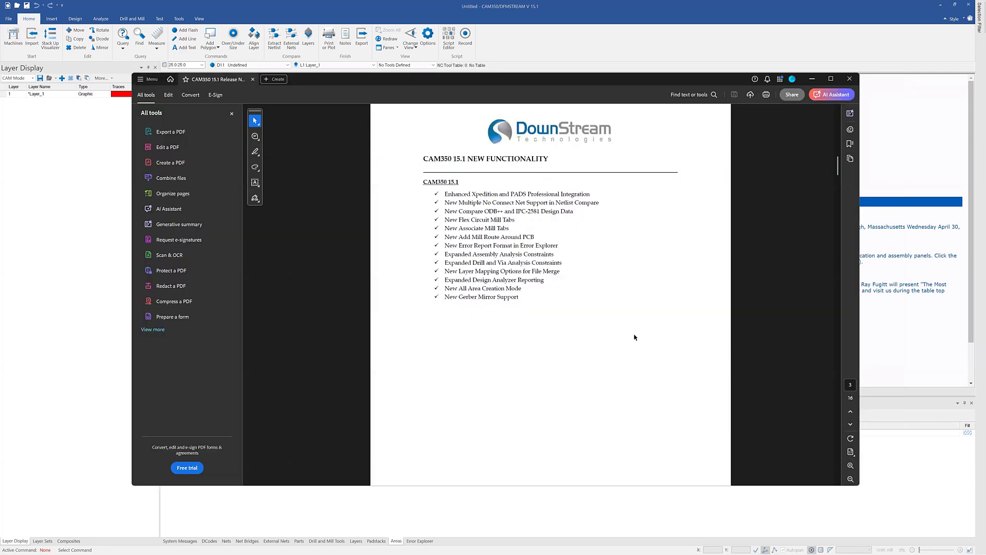
- Read the release notes sections on Xpedition and PADS Professional integration and multiple no connect nets in netlist compare
scroll(616, 323, down, 10)
scroll(610, 320, down, 10)
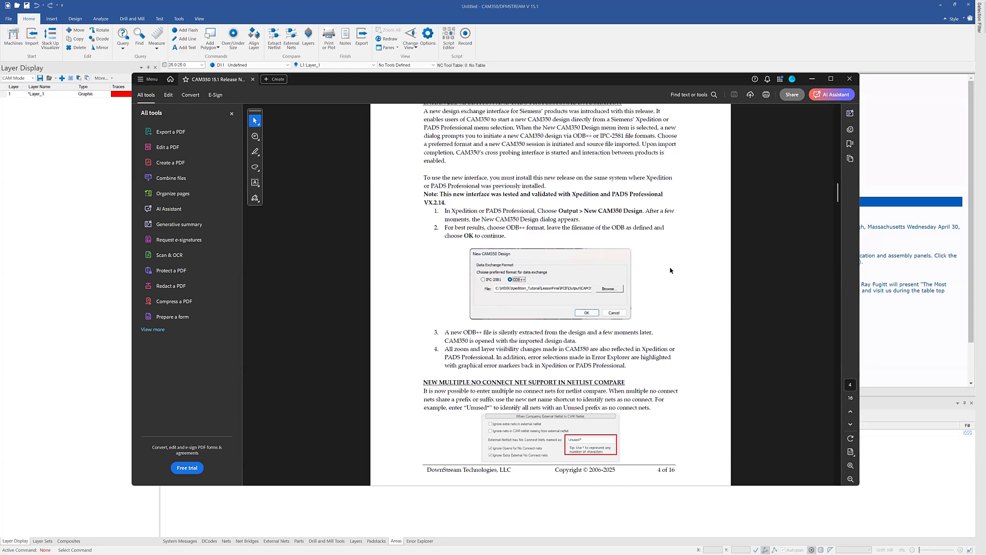
scroll(653, 265, down, 2)
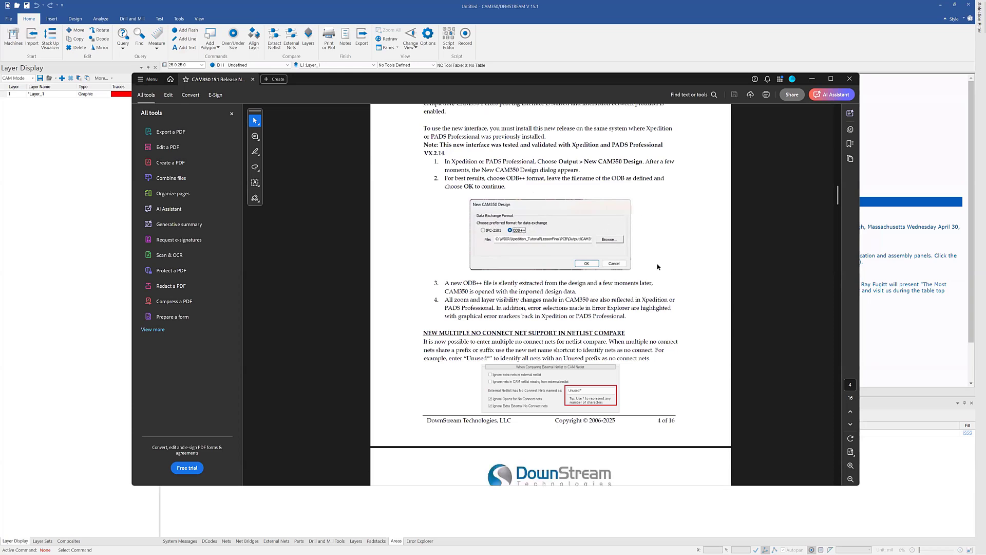
scroll(658, 267, down, 2)
scroll(657, 266, up, 5)
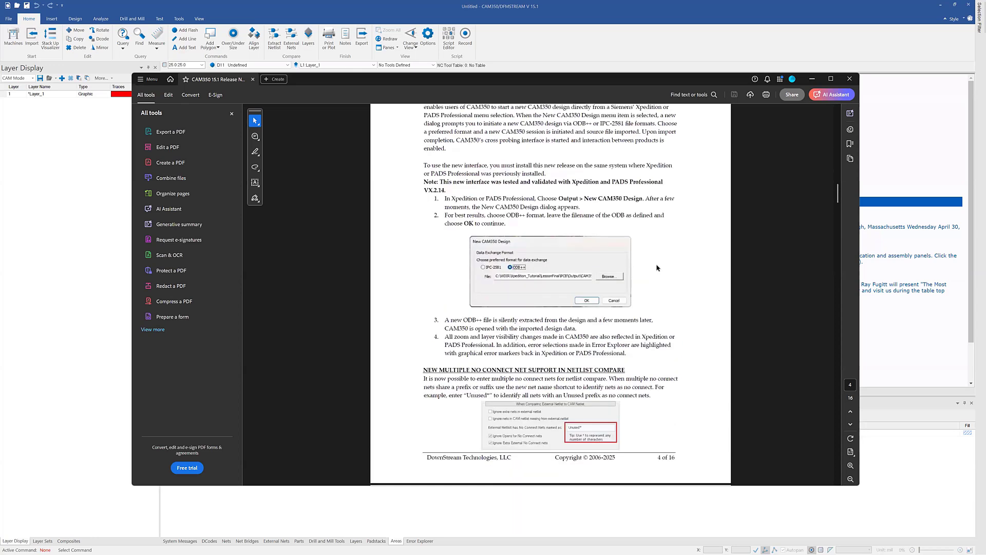
scroll(657, 266, up, 1)
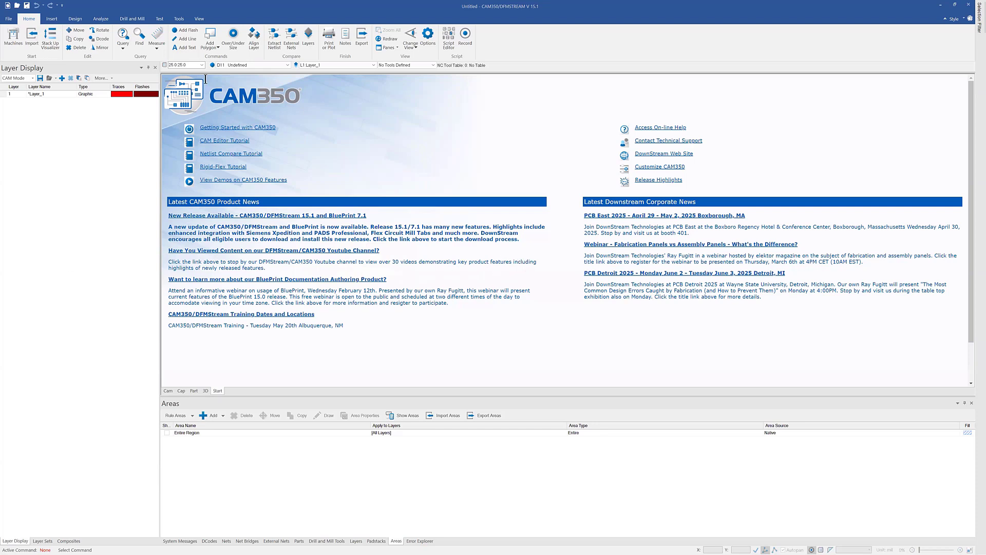
- Start an automatic import of the 274x DST Demo folder, accepting the template change and the identified layer types
click(9, 19)
click(16, 126)
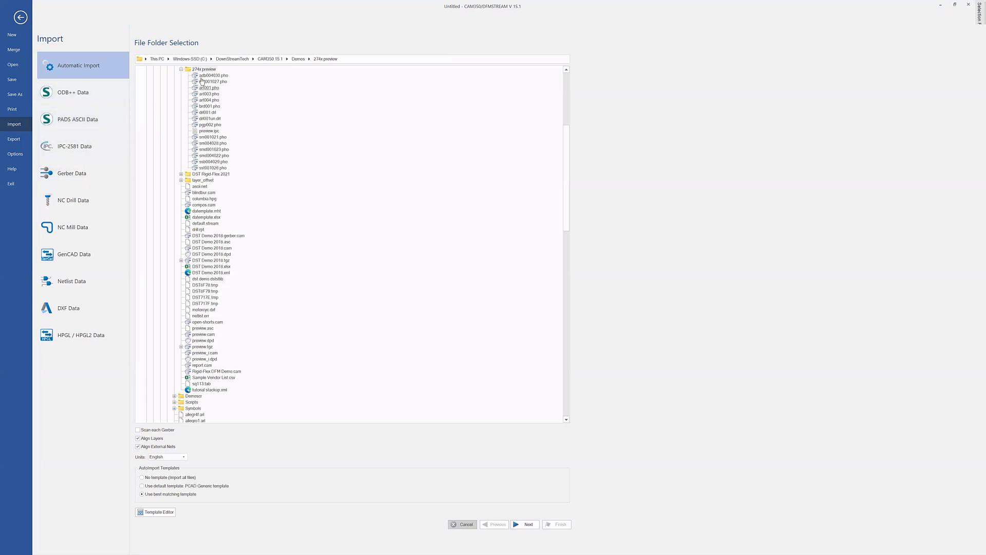
scroll(276, 126, up, 2)
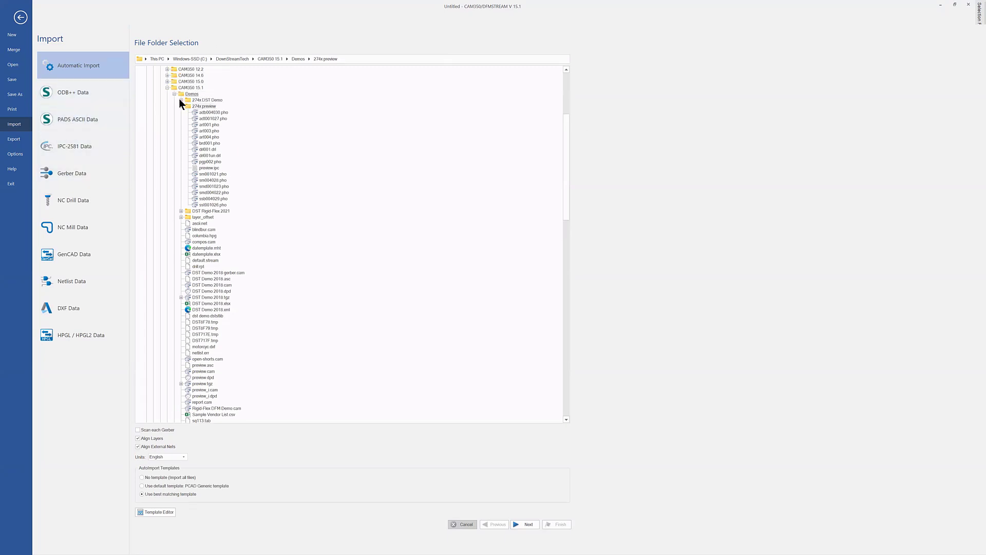
click(181, 99)
click(207, 100)
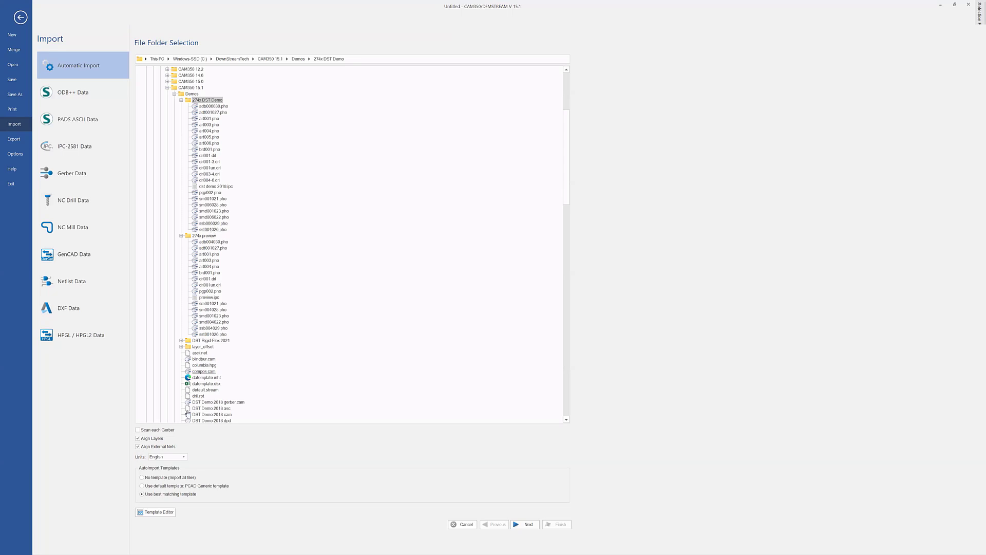
click(524, 524)
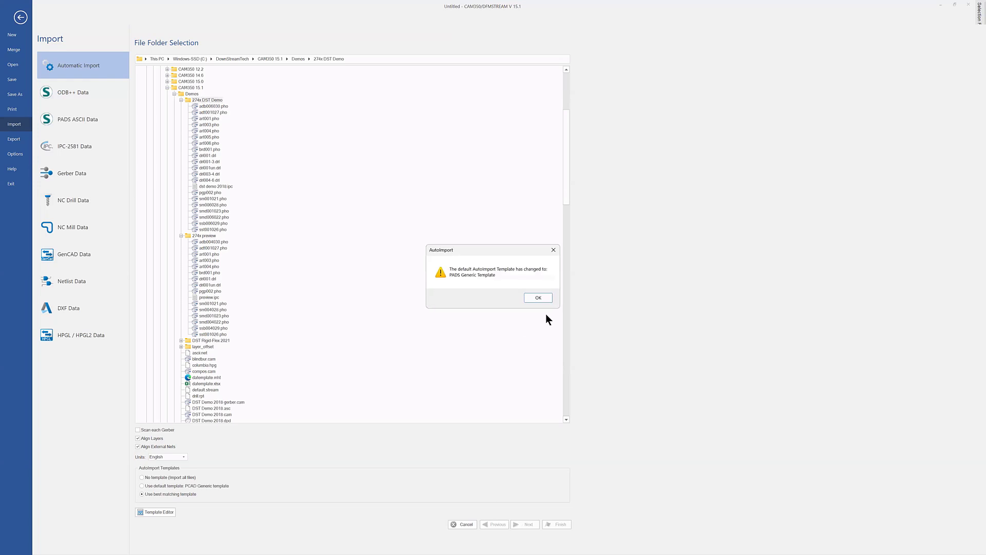
click(539, 297)
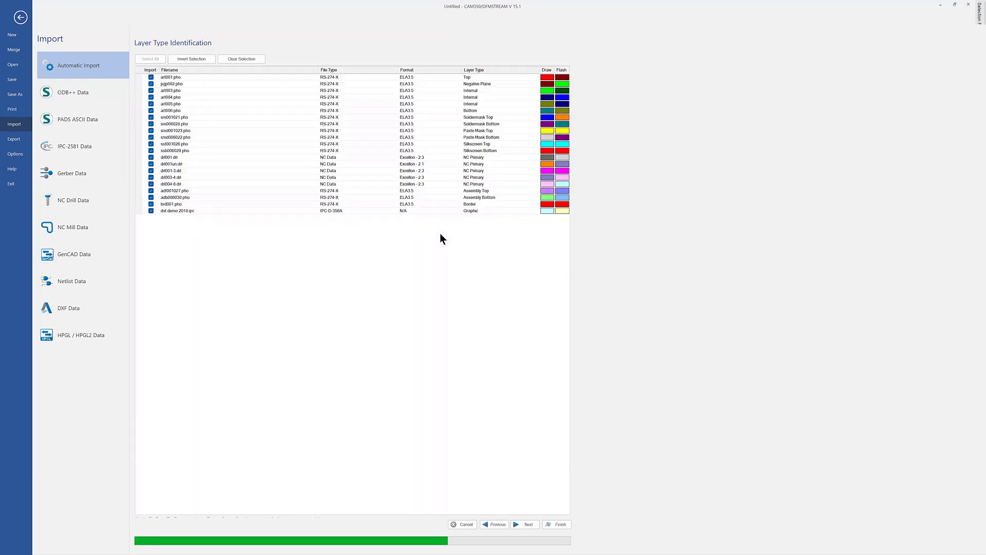
click(527, 524)
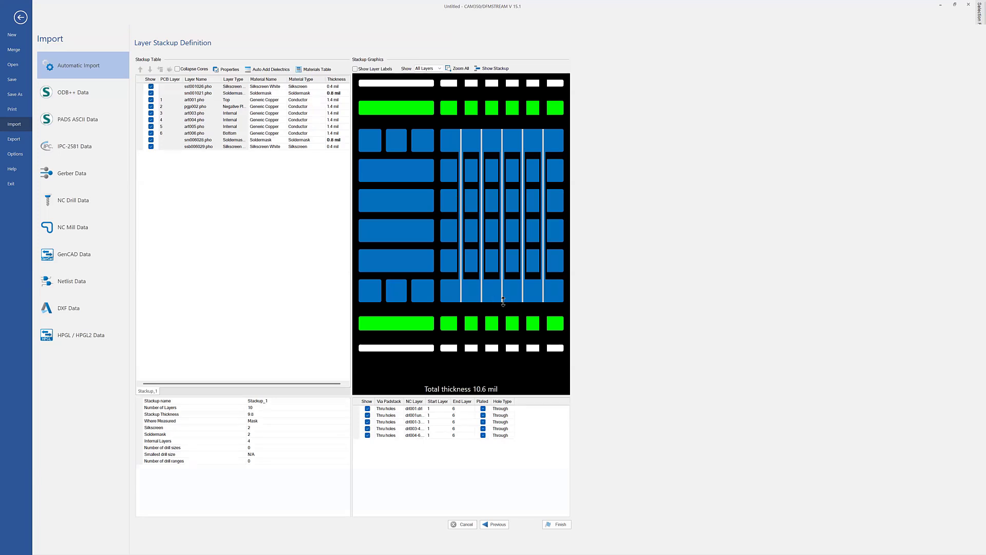
- Set the stackup's drill spans to layers 1-3 for drl001-3, 3-4 for drl003-4 and 4-6 for drl004-6, and show the layer labels
click(503, 301)
drag(499, 207, 501, 208)
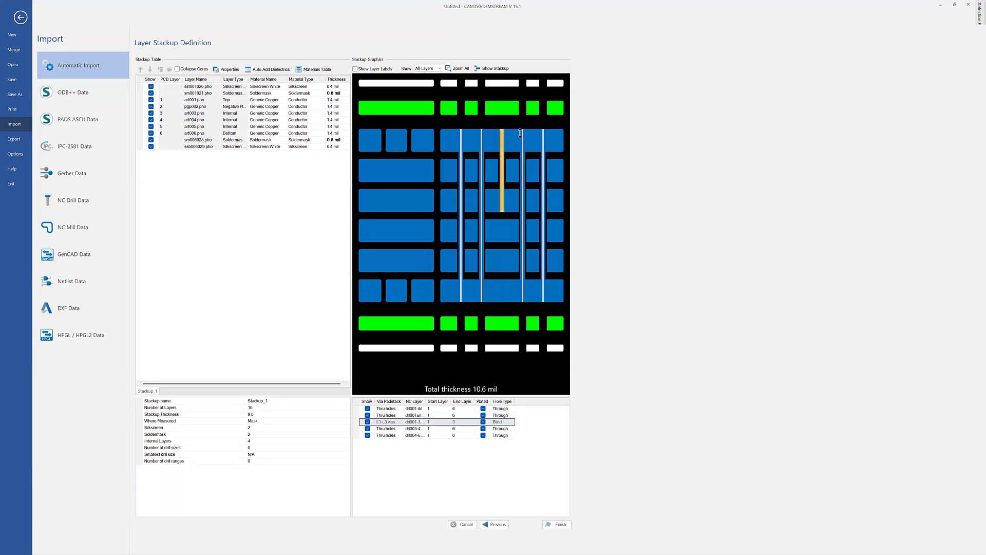
drag(524, 145, 523, 199)
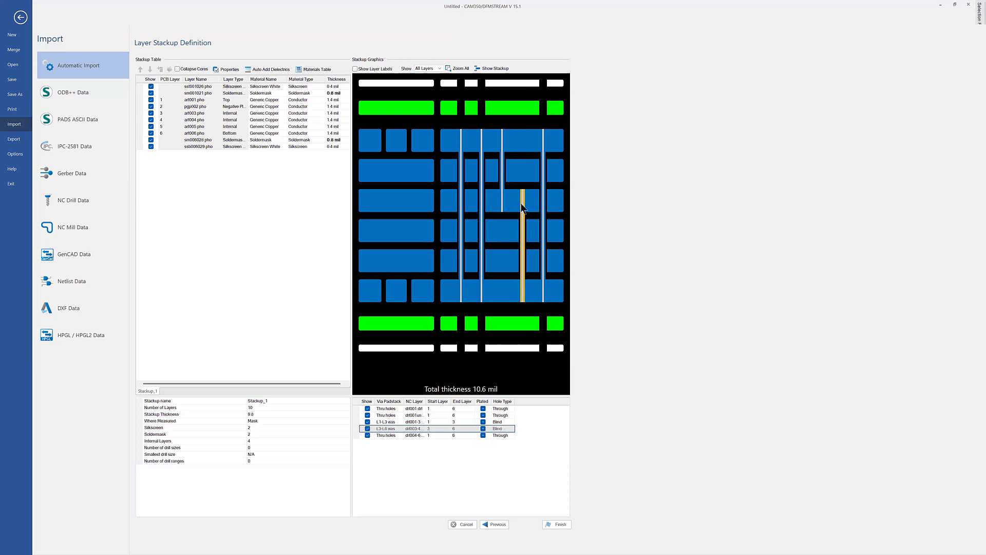
drag(523, 303, 520, 240)
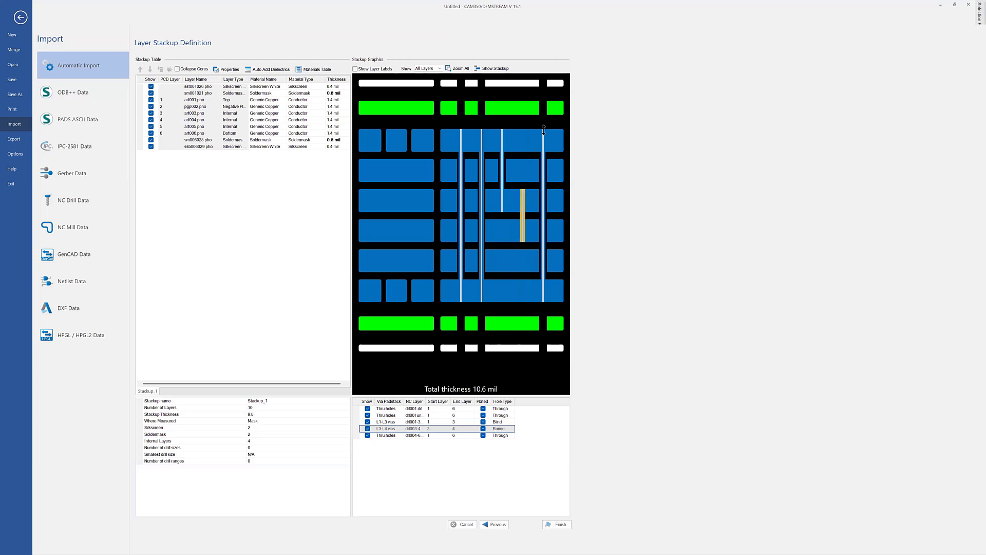
drag(543, 130, 537, 234)
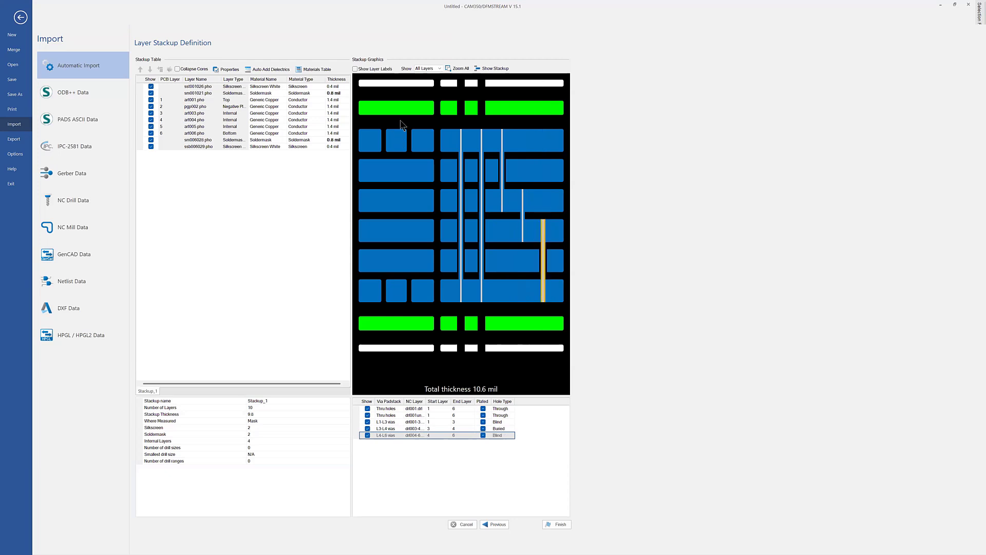
click(354, 69)
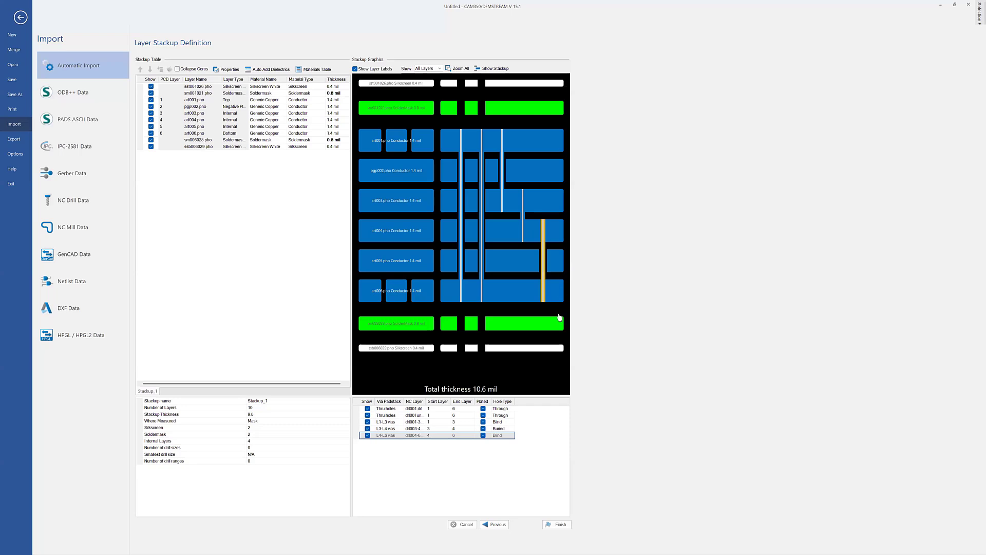
- Finish the automatic import and run the netlist extraction with the default parameters
click(557, 524)
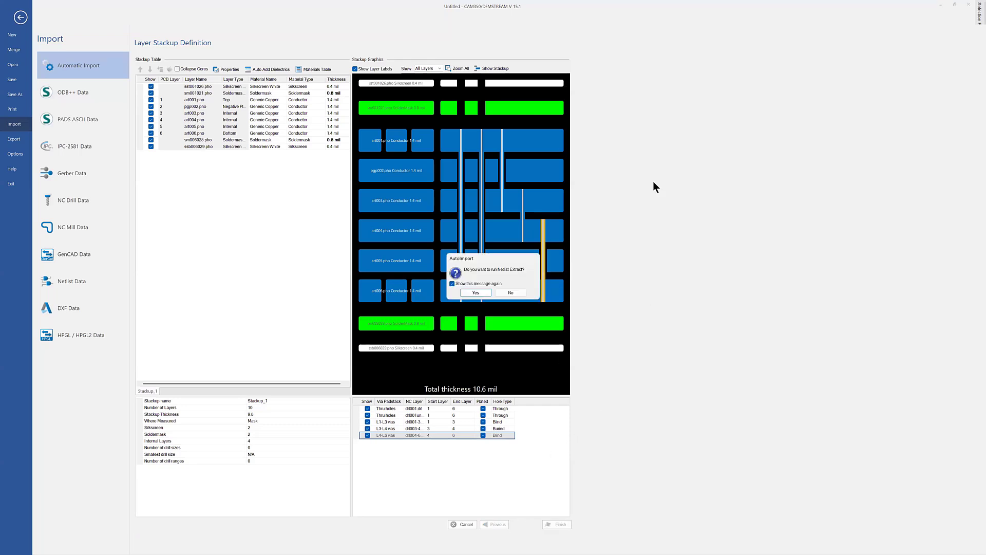
click(474, 293)
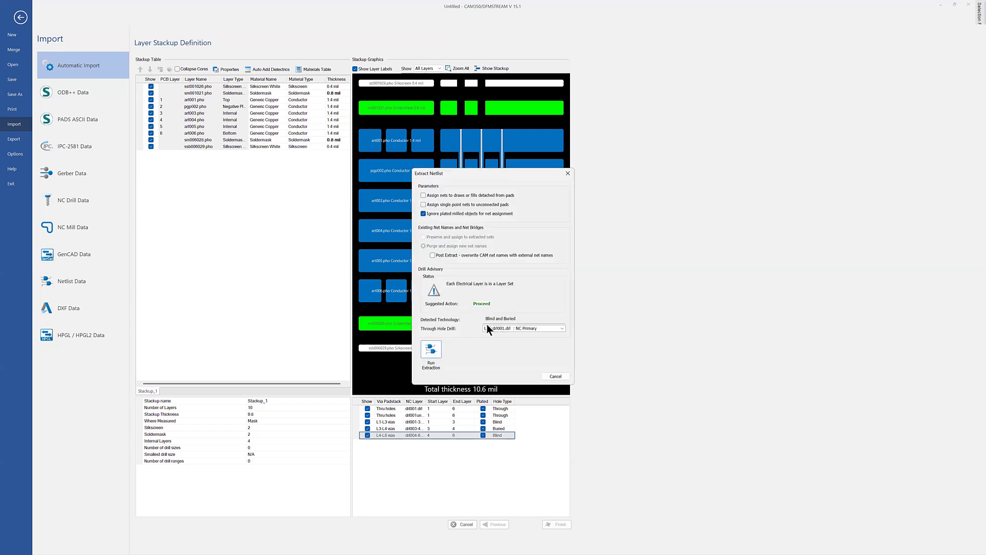
click(431, 350)
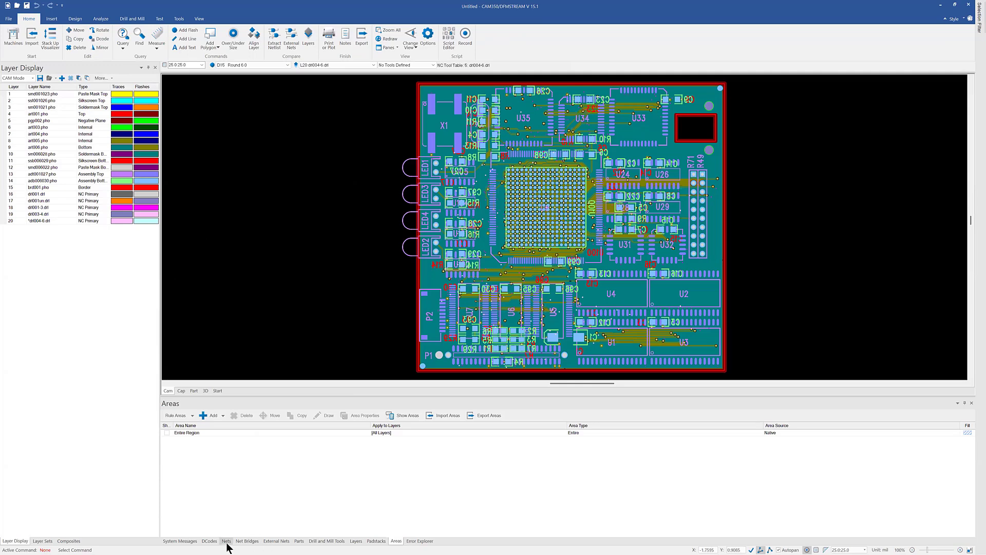
- Review the extracted nets, the DCodes and the drill and mill tool table of the imported design
click(226, 541)
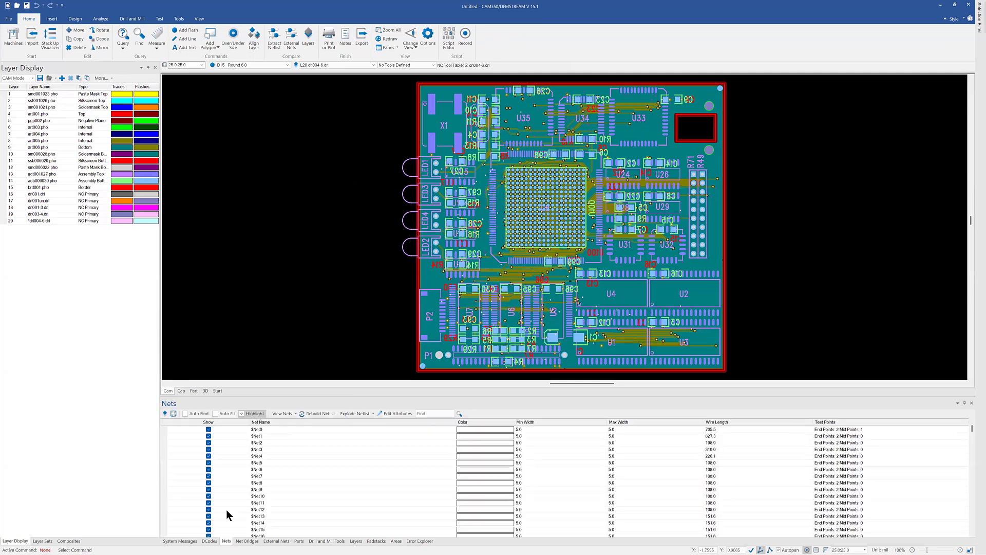
click(273, 541)
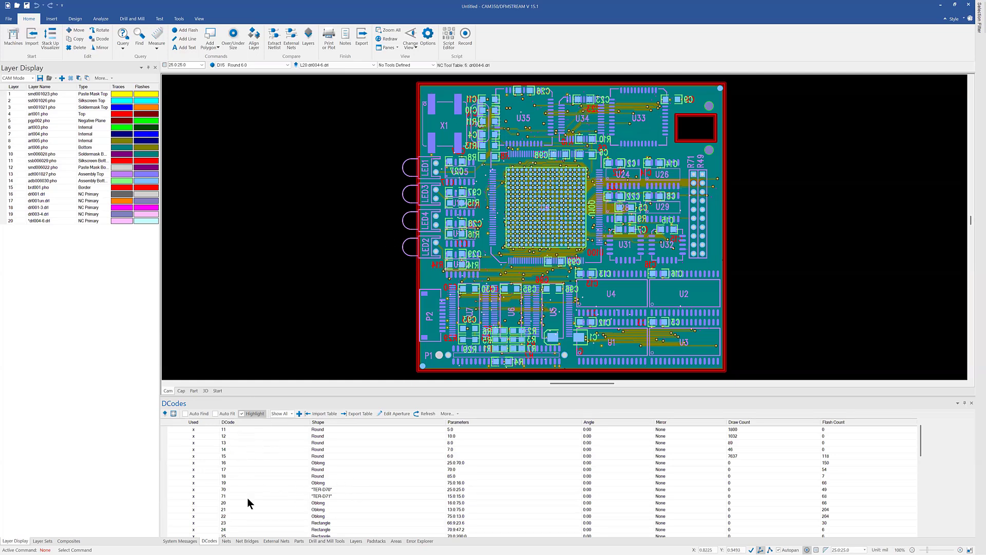
click(325, 541)
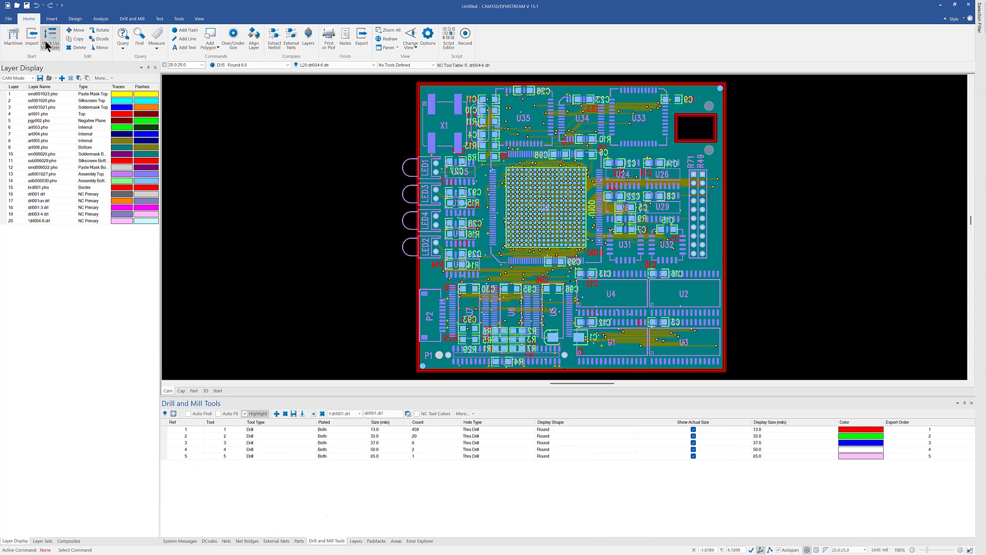
- Save the imported design on the Desktop as tuesday
click(8, 19)
click(14, 94)
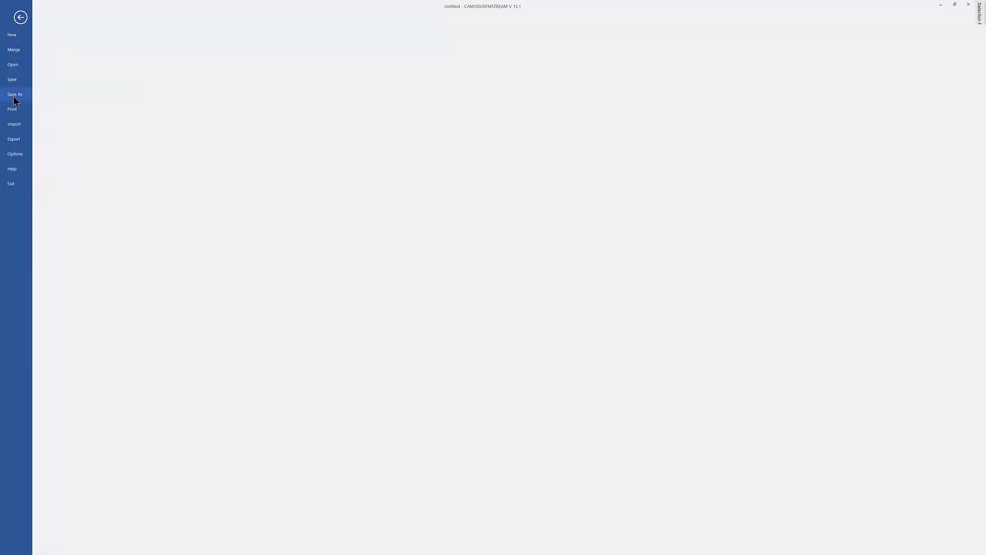
click(167, 64)
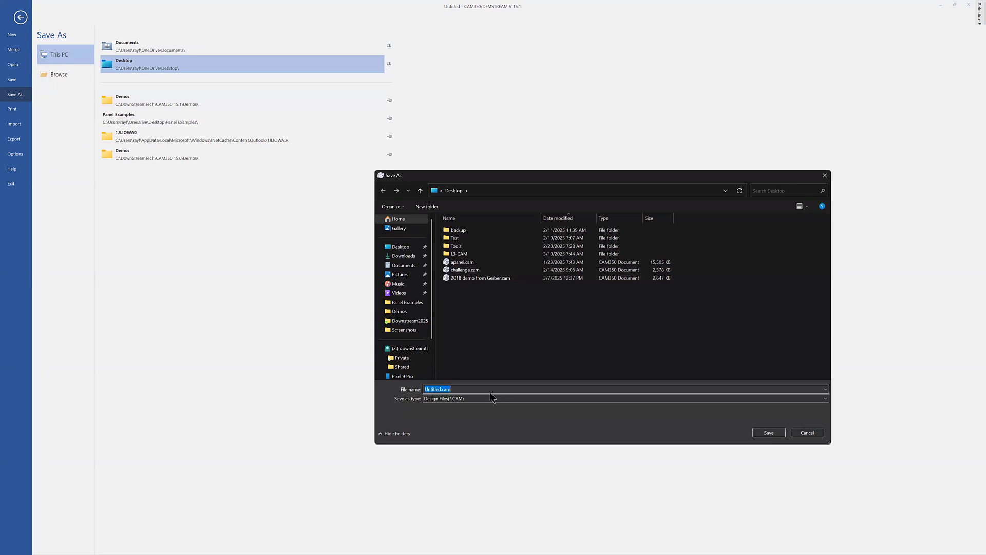
text(tuesday)
click(768, 433)
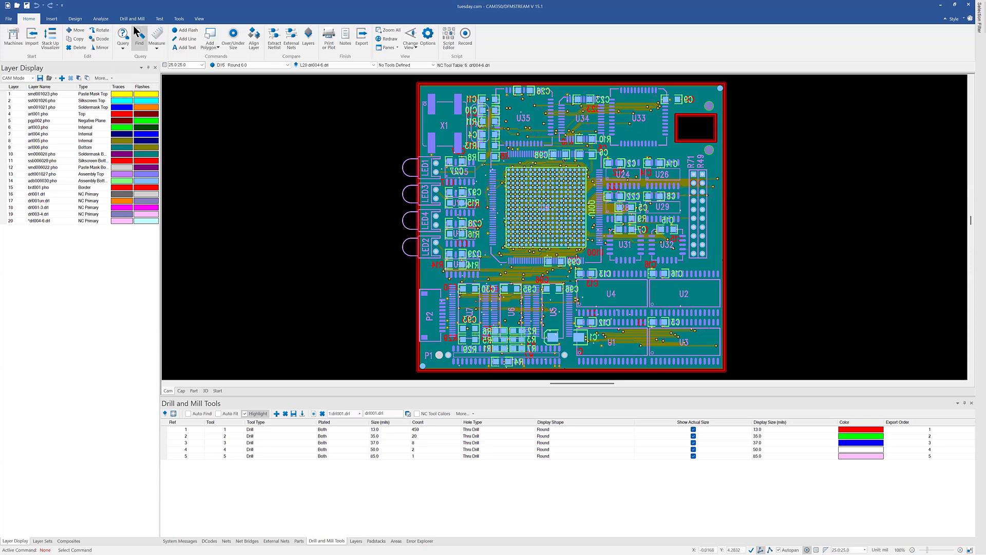
- Set up a design comparison against the IPC2581 file DST Demo 2018.xml from the CAM350 15.1 Demos folder
click(101, 19)
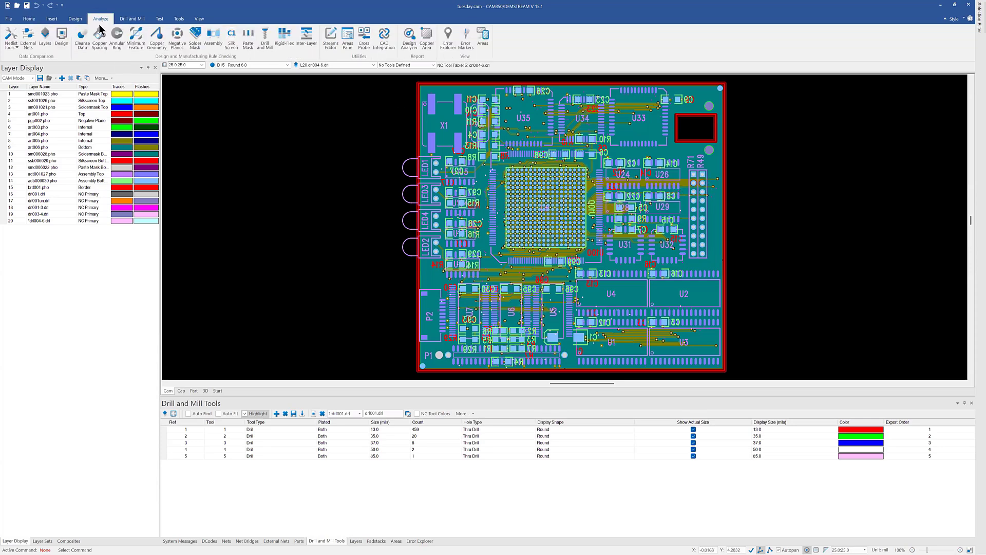
click(61, 39)
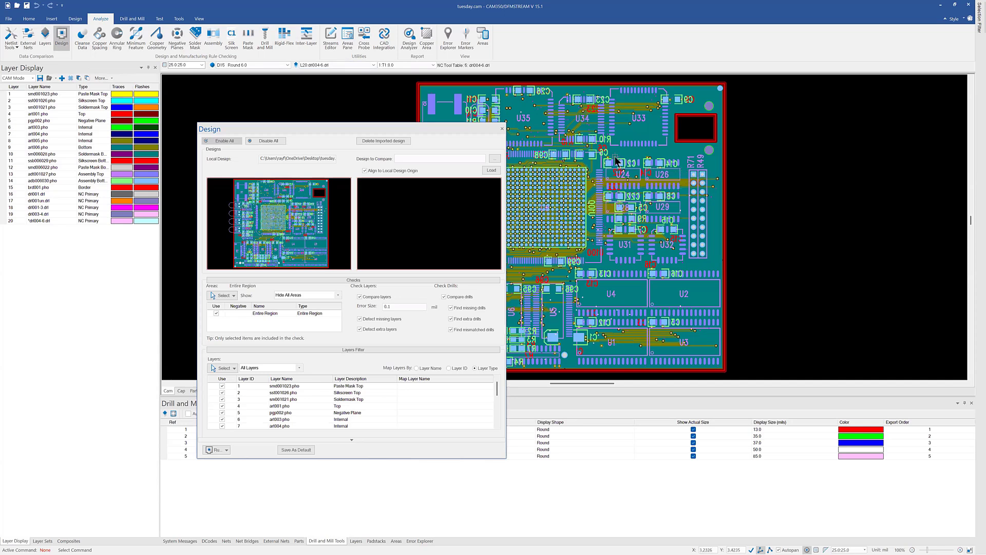
mouse_move(617, 161)
click(493, 158)
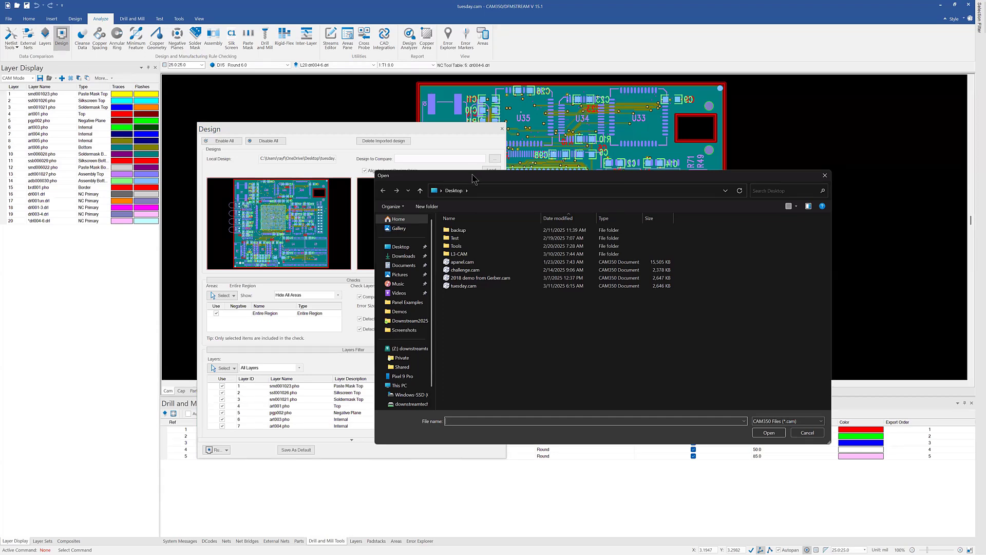
drag(474, 180, 611, 110)
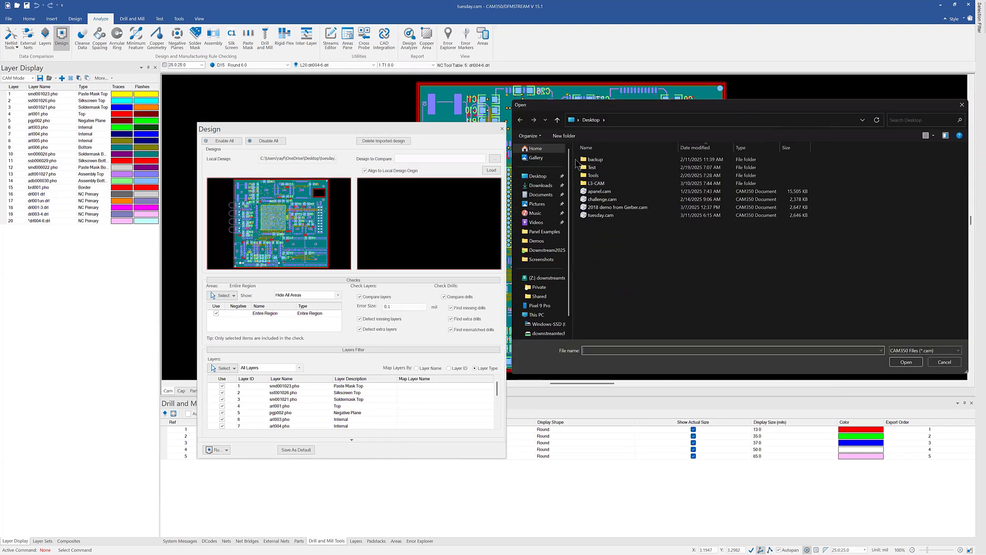
click(539, 326)
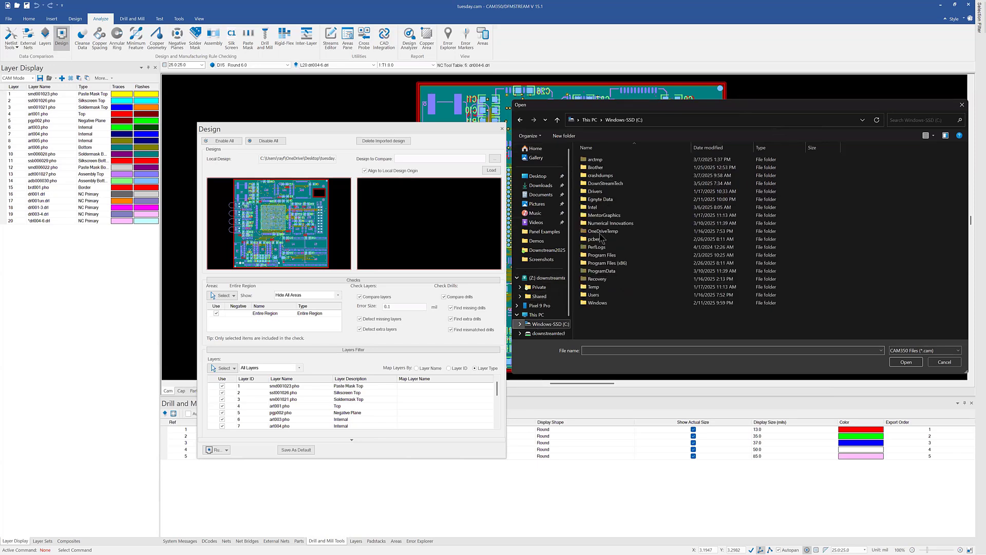
click(951, 352)
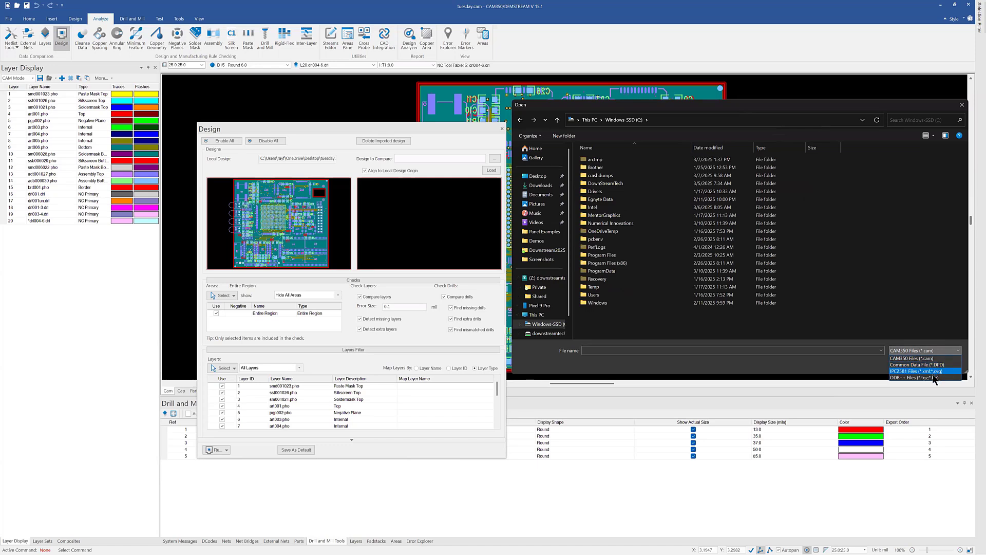
click(932, 371)
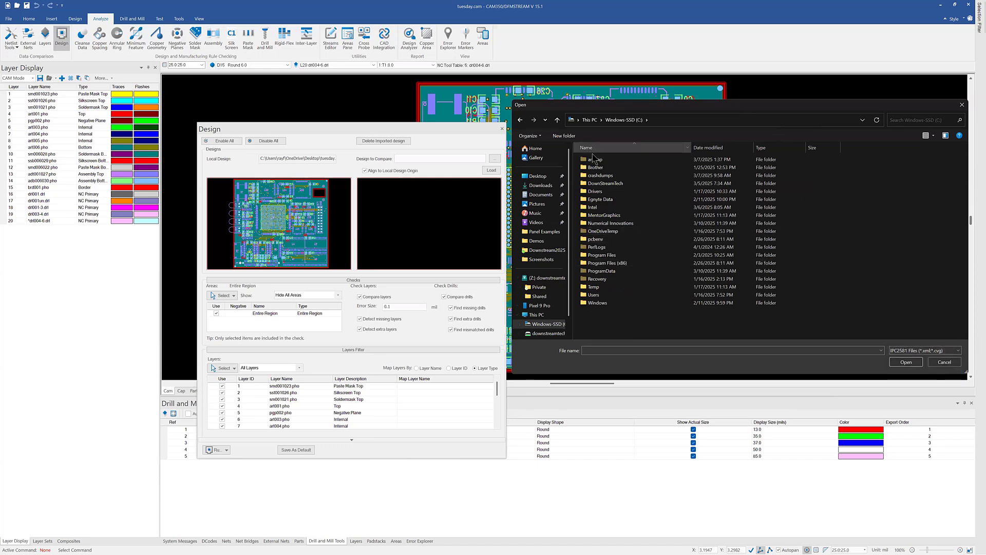
double_click(598, 183)
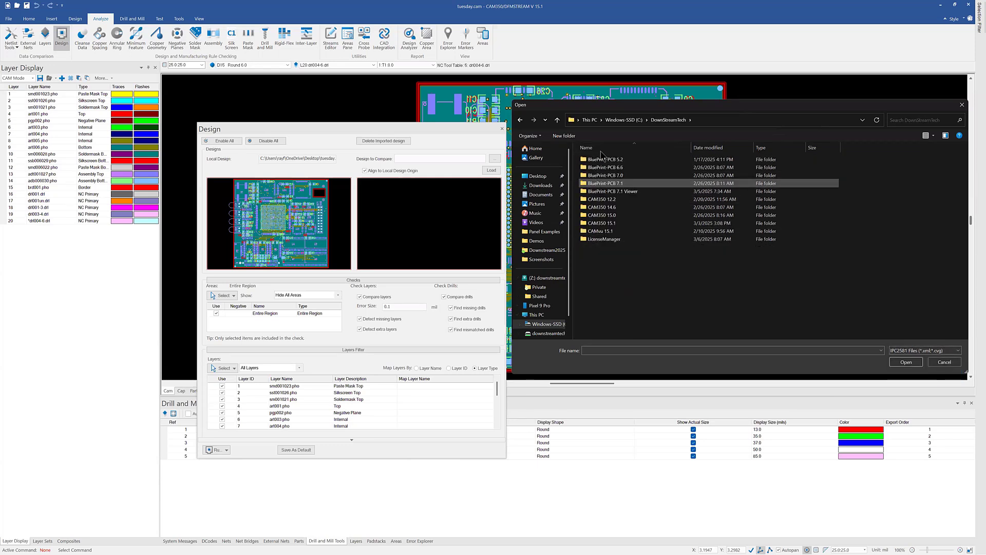
double_click(599, 223)
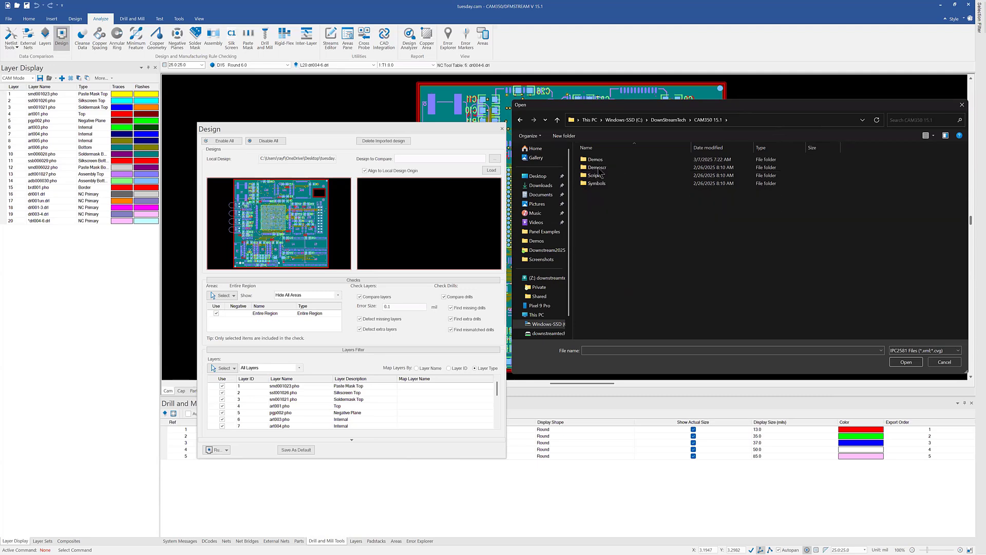
double_click(596, 159)
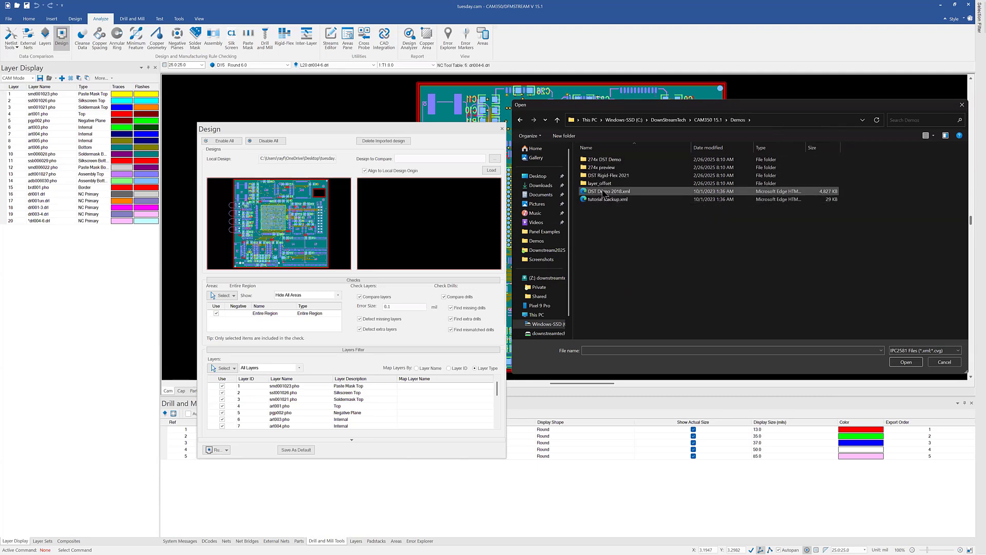
double_click(603, 191)
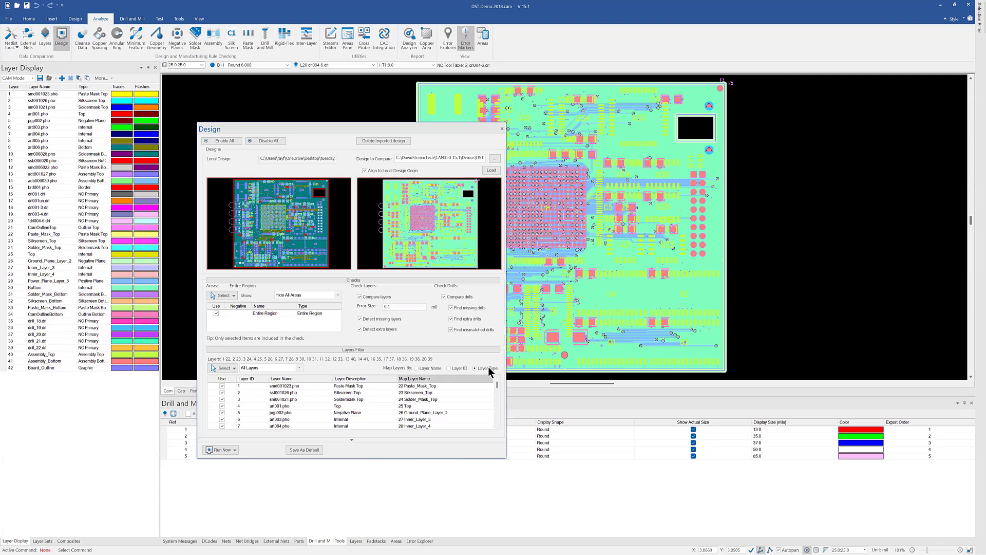
- Try mapping the compared layers by layer ID and layer name, view the manual mapping choices, and restore mapping by layer type
click(447, 368)
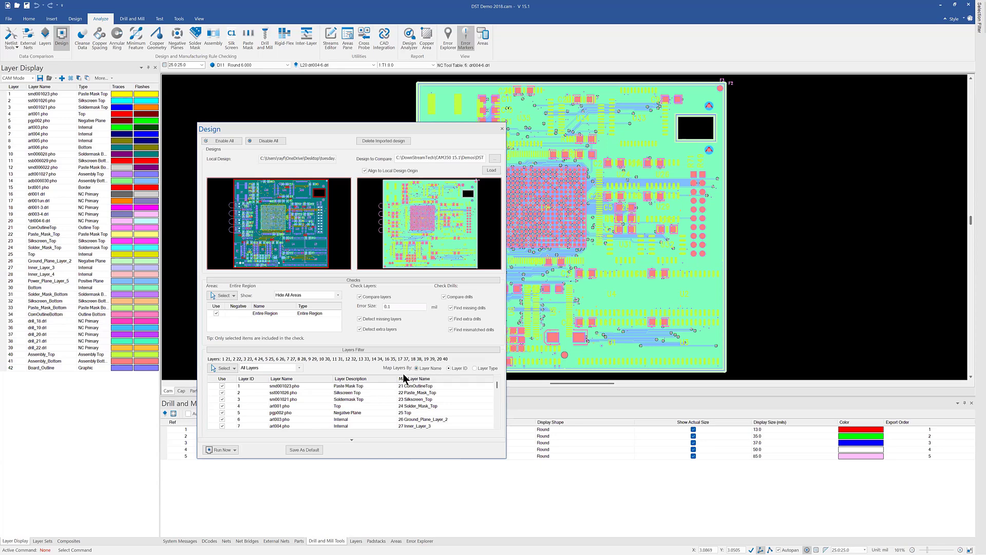
click(416, 367)
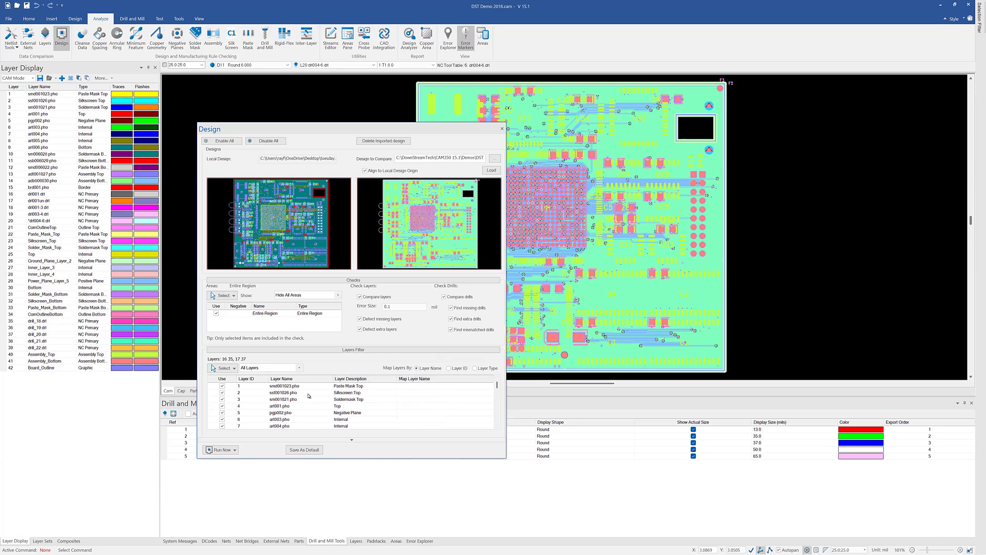
click(490, 386)
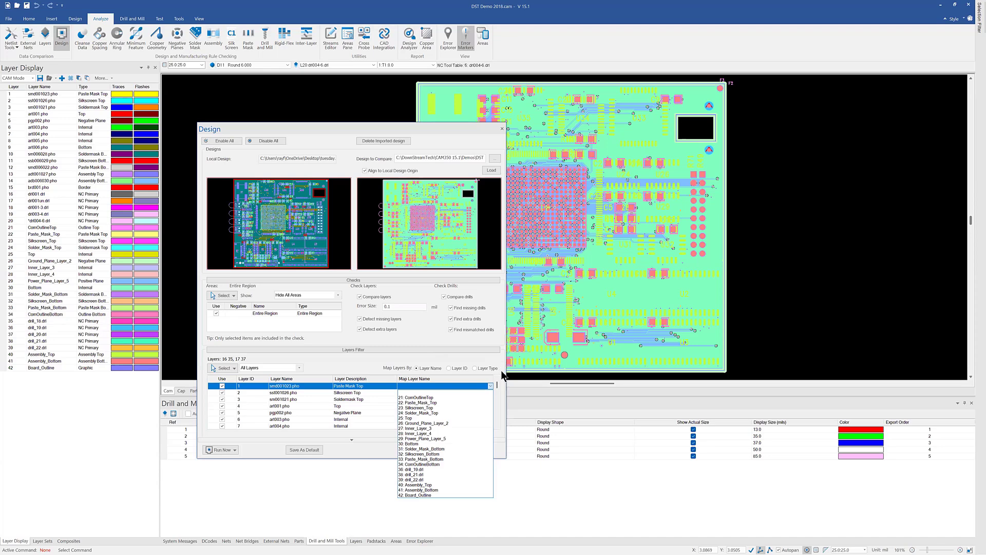
click(502, 373)
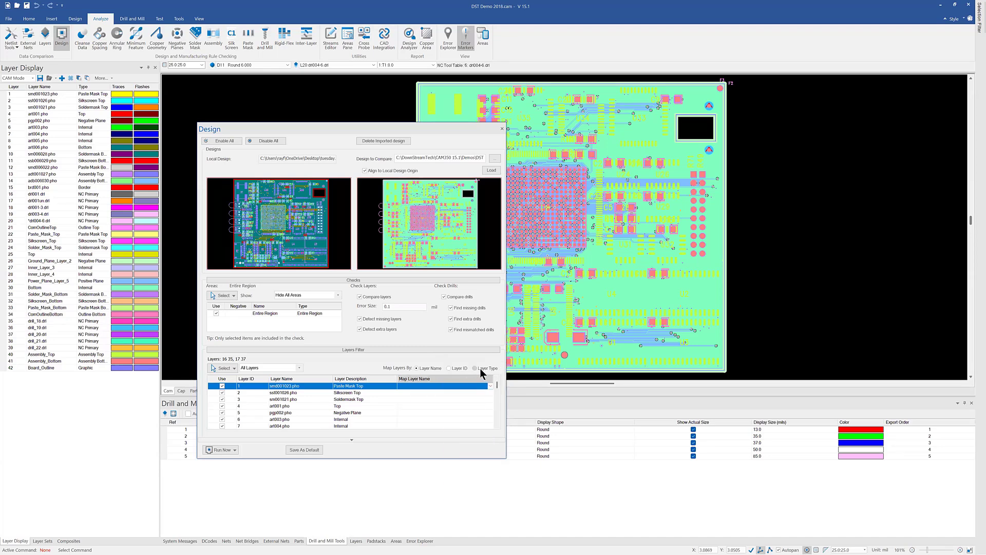
click(475, 367)
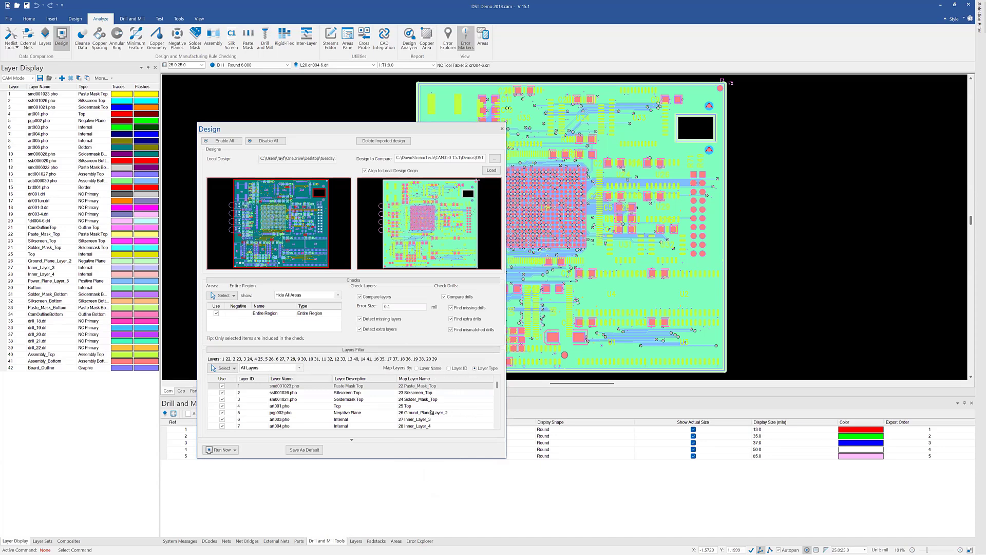
- Run the design comparison on the entire design space and close its settings
click(234, 450)
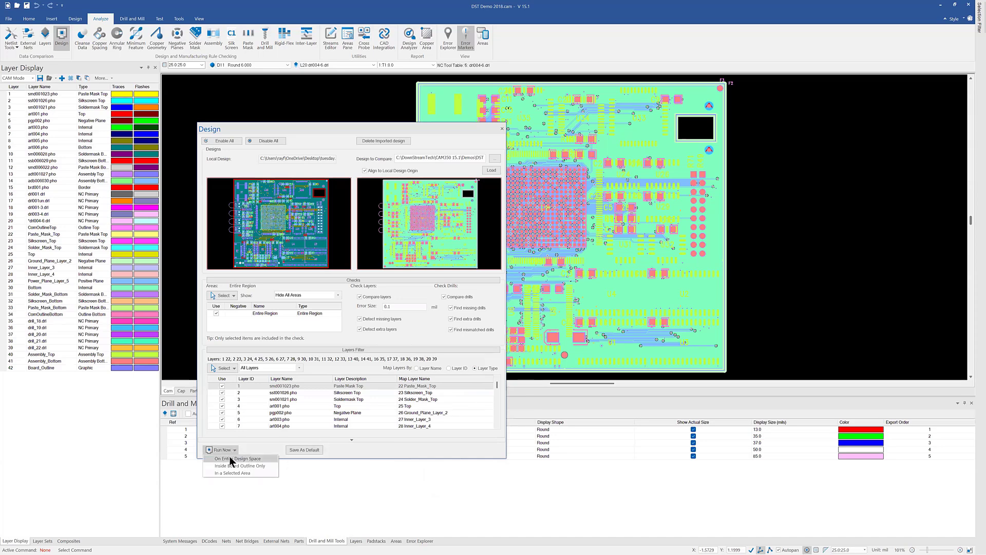
click(230, 457)
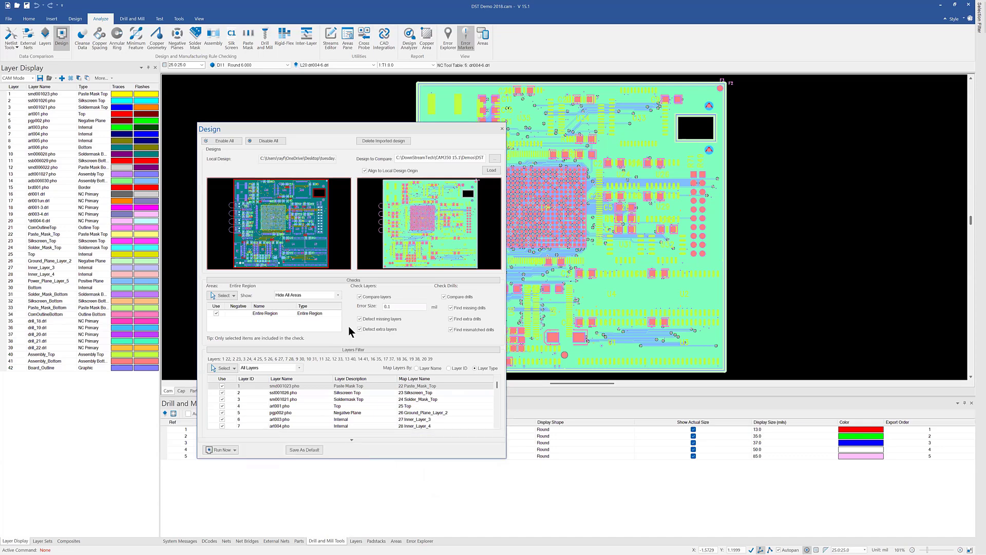
click(528, 298)
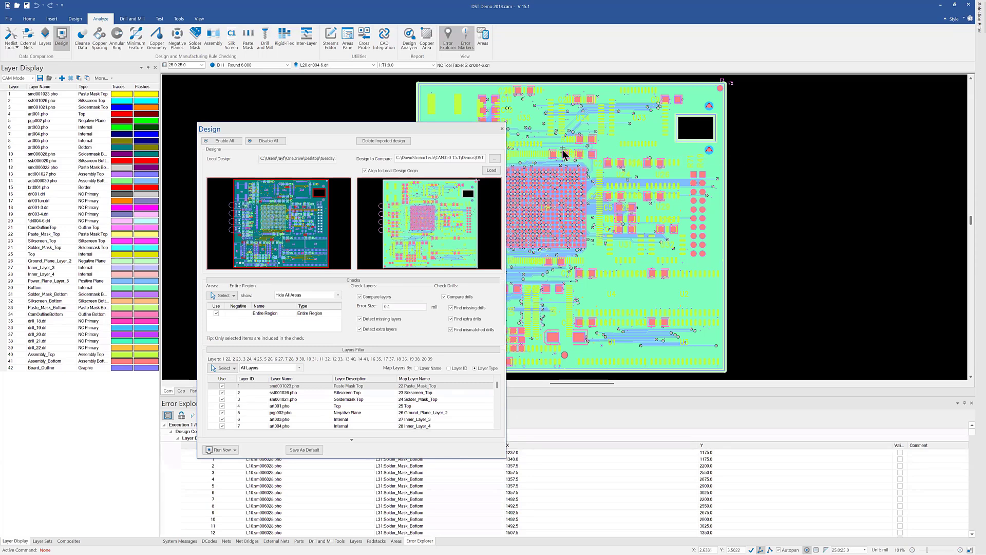
click(501, 129)
- Inspect layer differences 0, 7 and 11 between sm006028.pho and Solder_Mask_Bottom
click(256, 453)
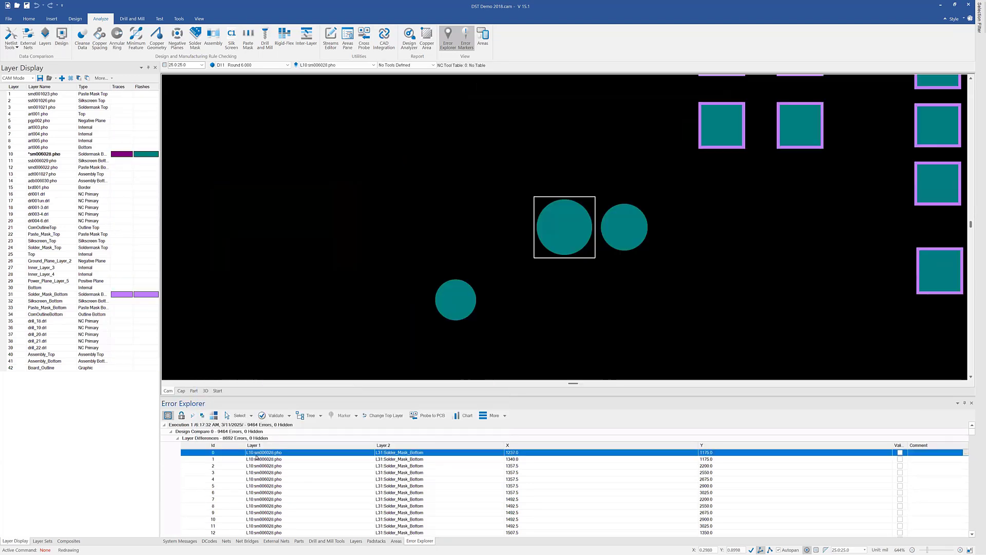
click(264, 499)
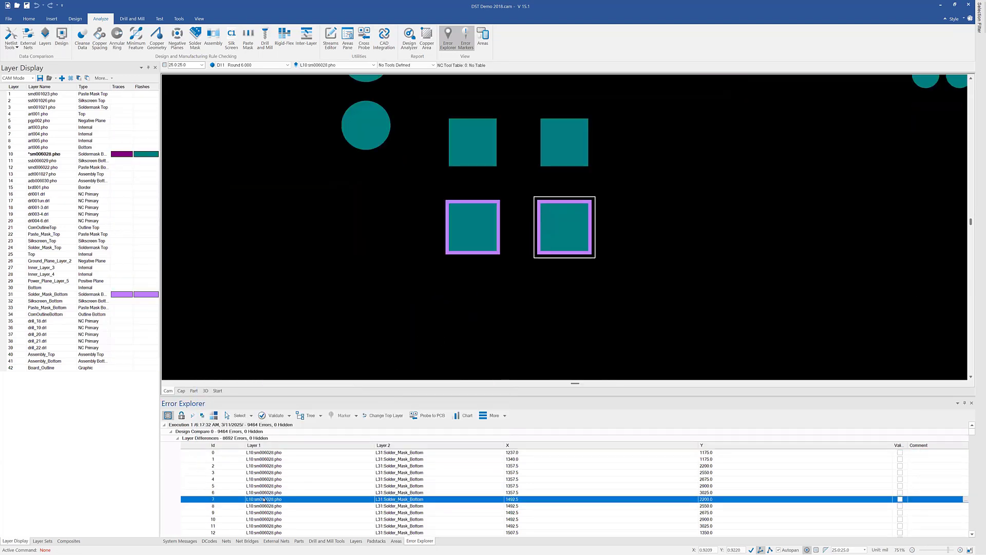
click(264, 527)
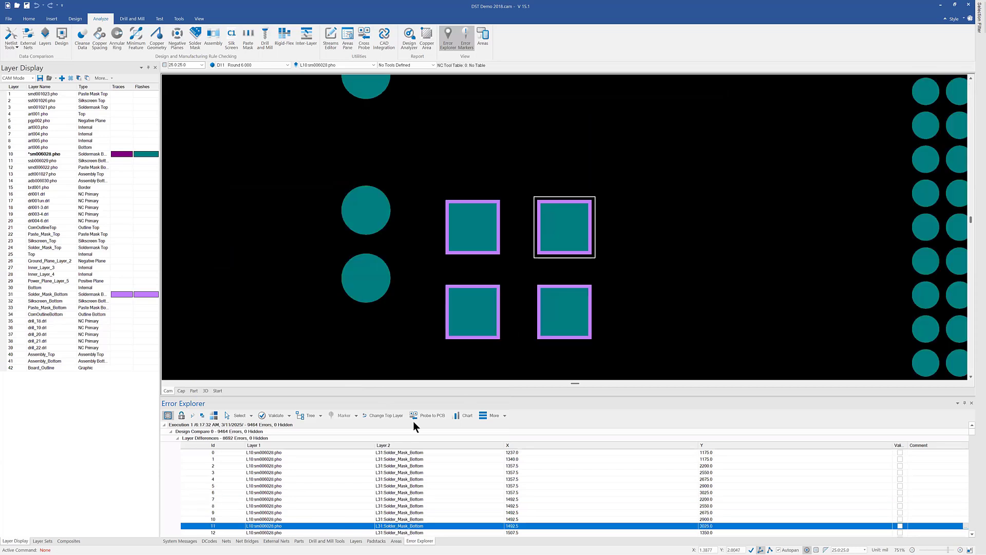
scroll(267, 494, down, 5)
scroll(268, 495, up, 5)
- Sort the layer differences by first layer in descending order and inspect the top entry between art006.pho and Bottom
click(260, 445)
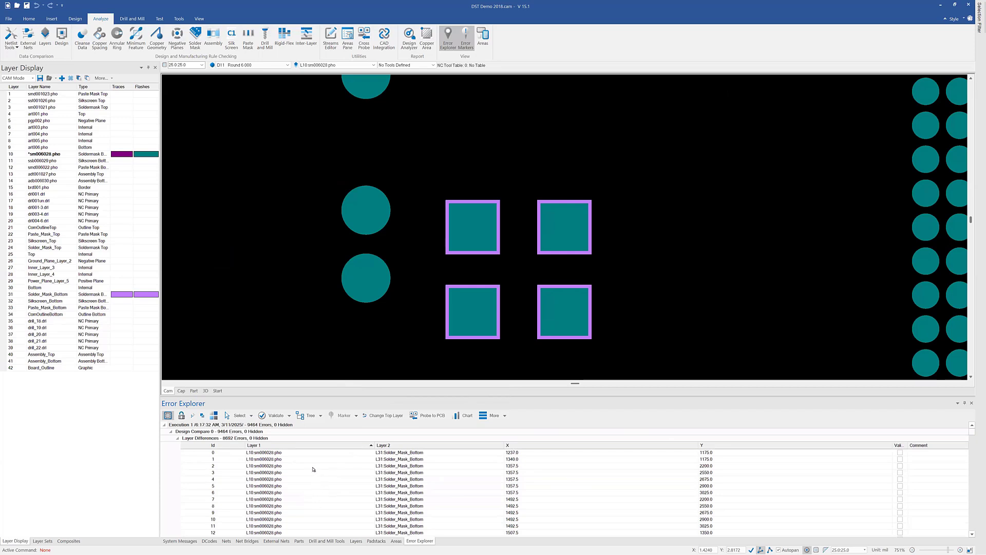
click(270, 443)
click(271, 453)
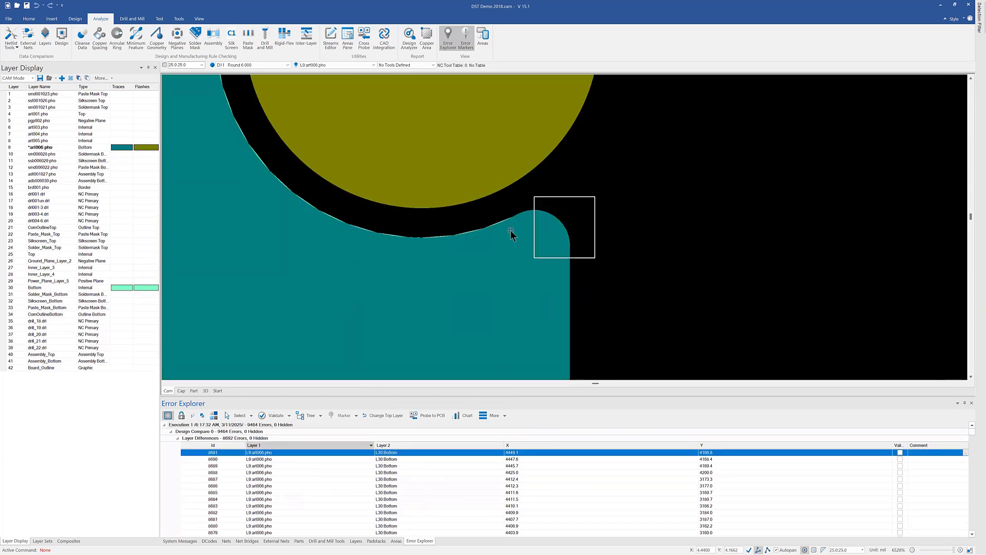
mouse_move(511, 234)
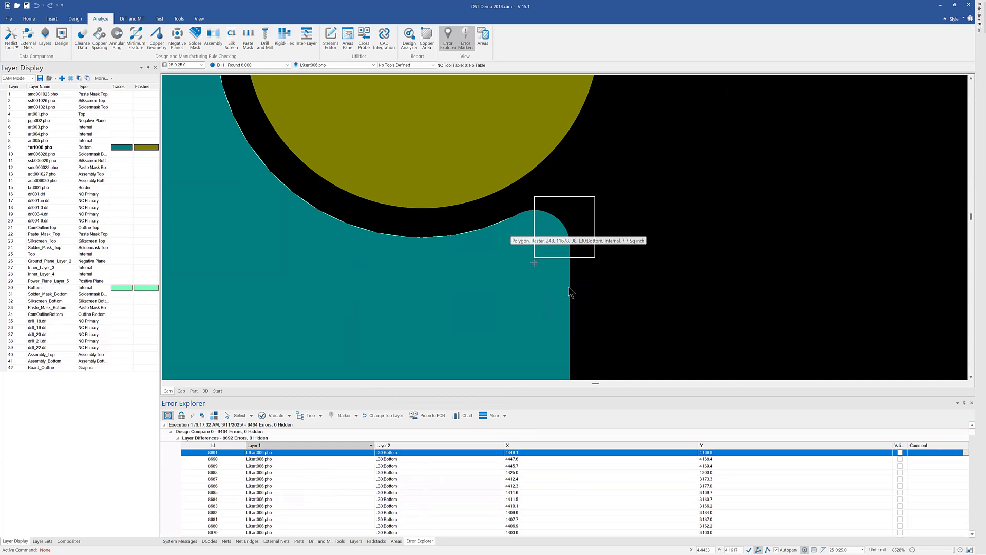
- Review the design comparison settings again and look through the remaining differences between art006.pho and Bottom
click(61, 36)
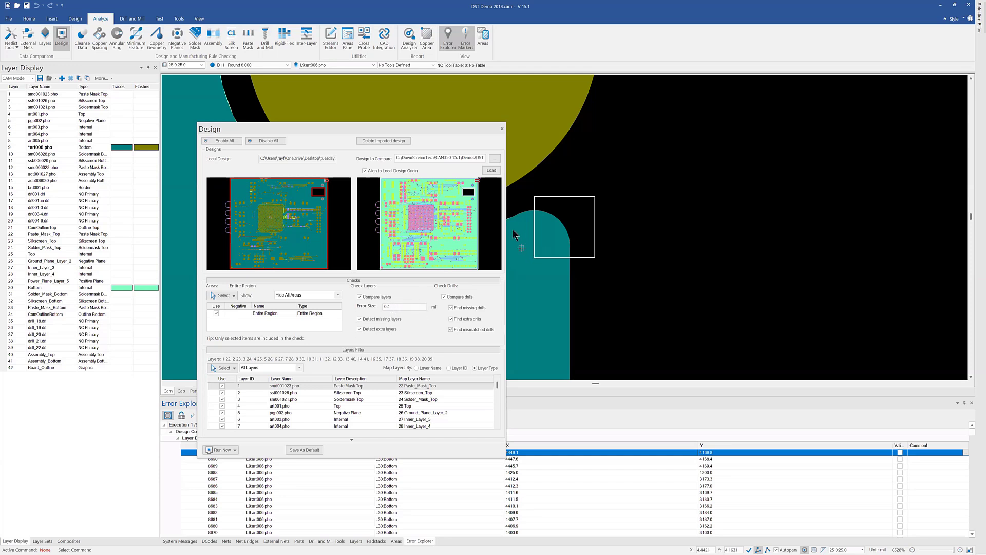
click(502, 129)
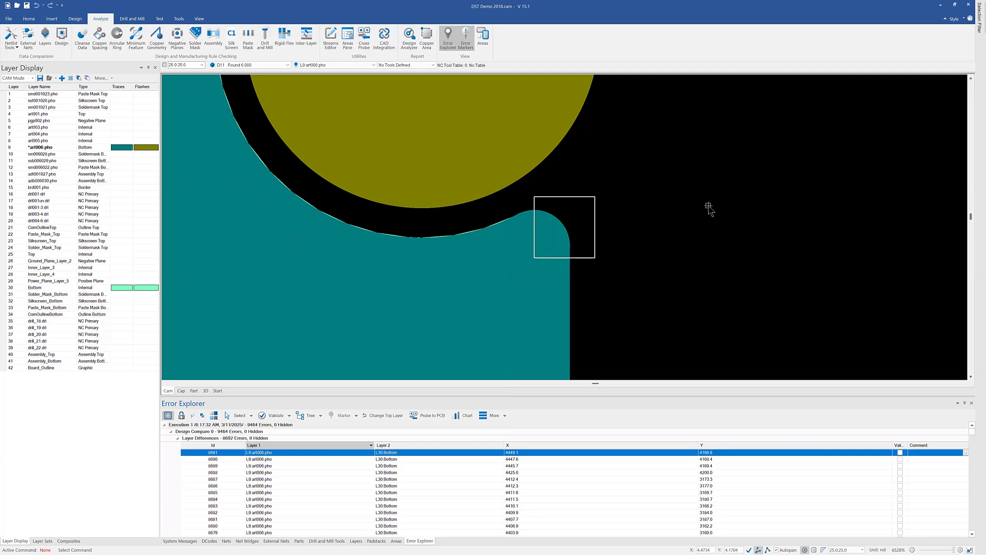
scroll(300, 489, down, 14)
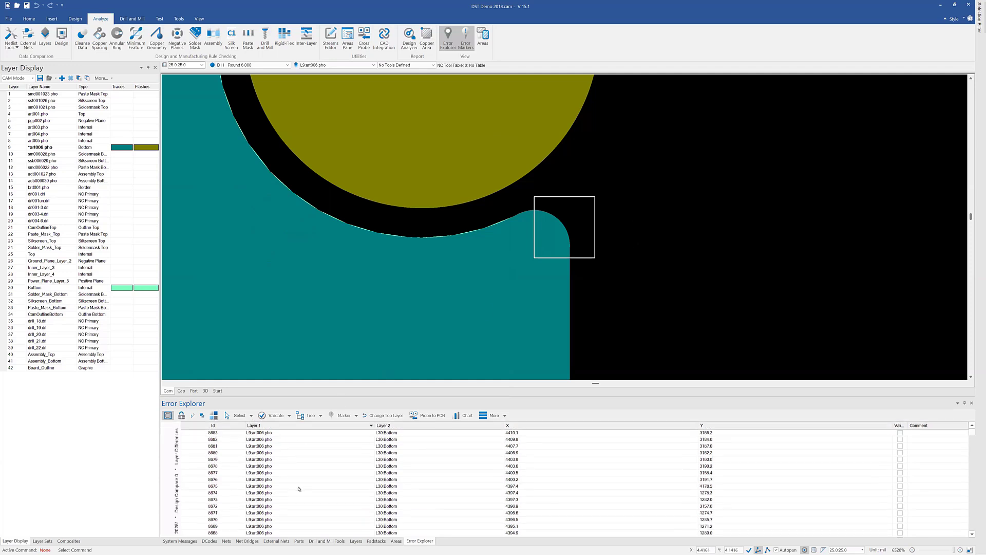
scroll(297, 487, down, 13)
scroll(291, 488, down, 6)
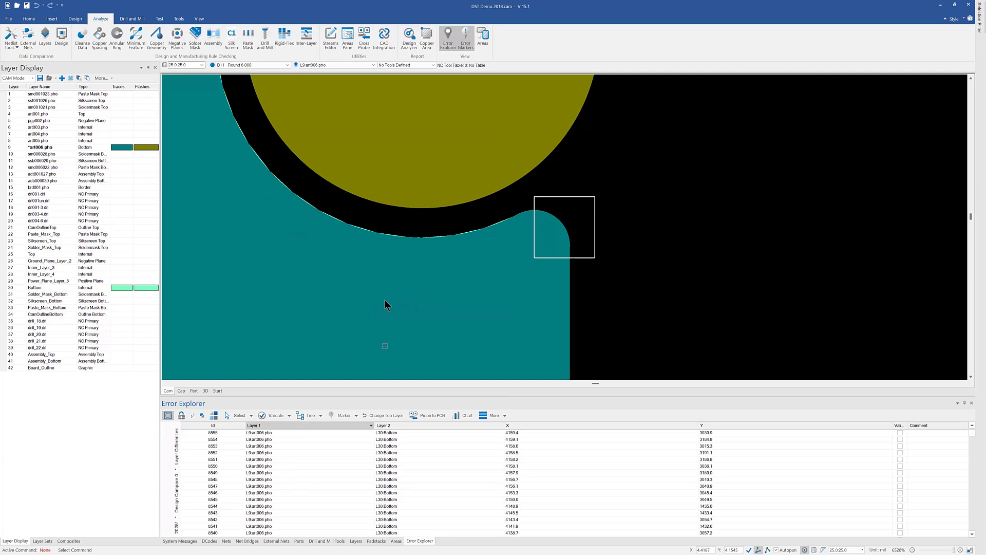
- Review the design comparison settings and the file types accepted for the design to compare, closing both without loading a file
scroll(384, 300, up, 5)
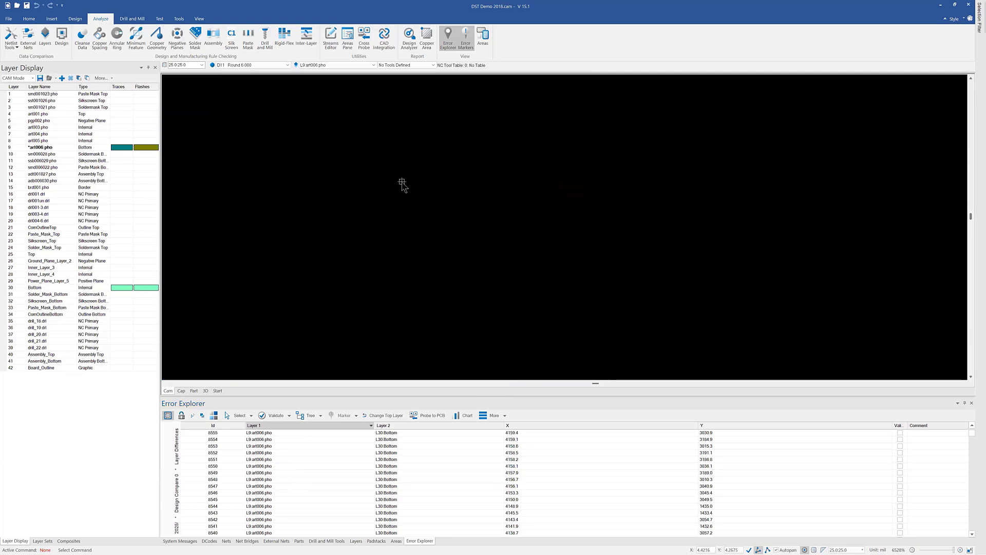
key(Home)
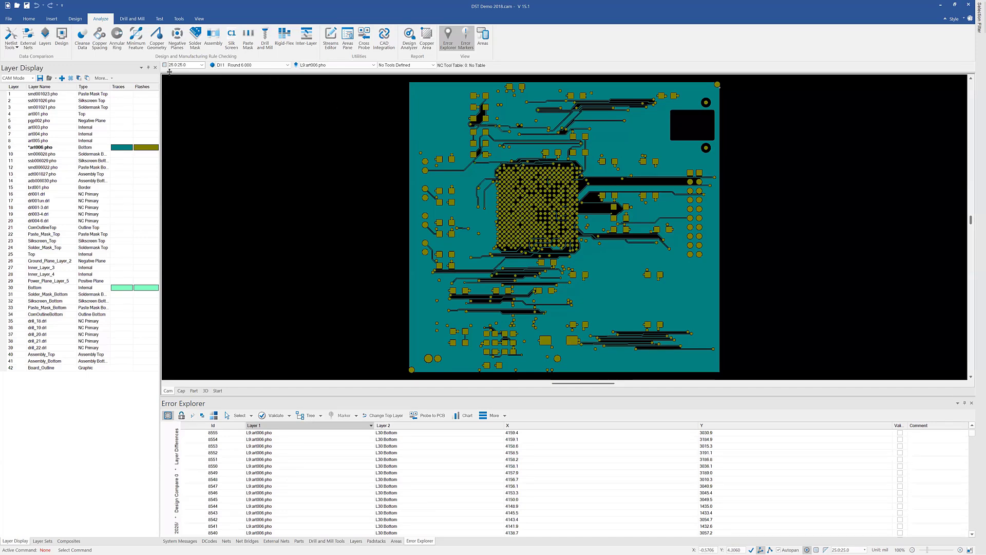
click(62, 39)
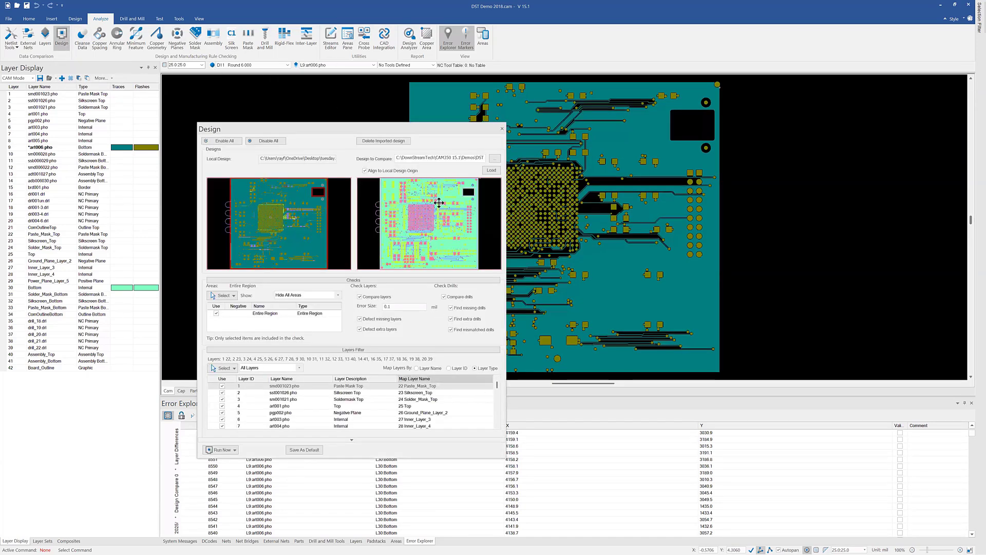
click(495, 158)
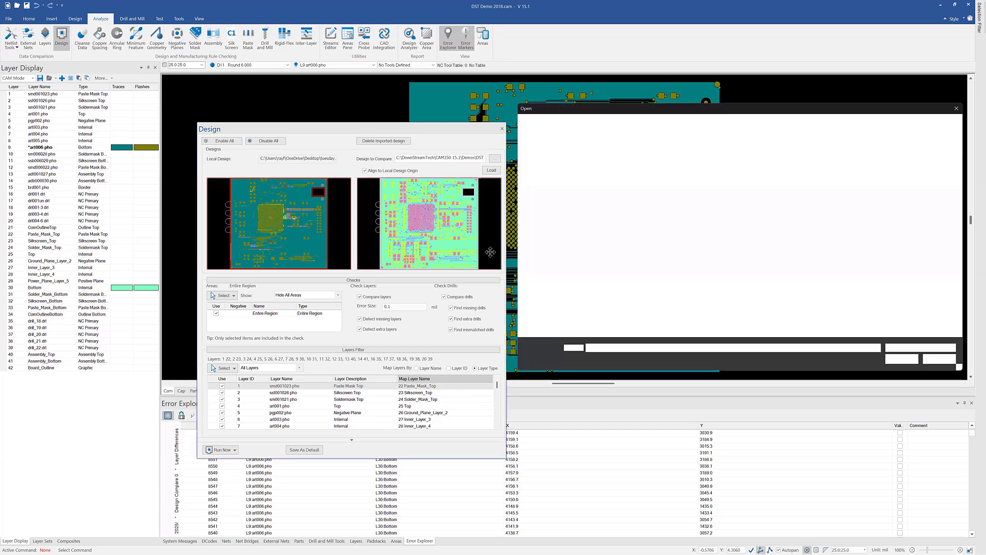
click(944, 352)
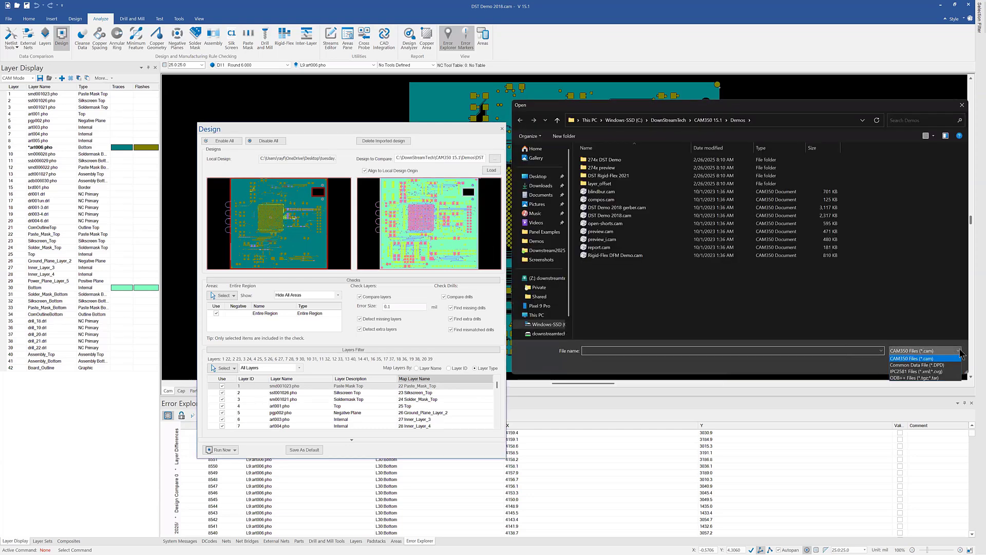
click(913, 261)
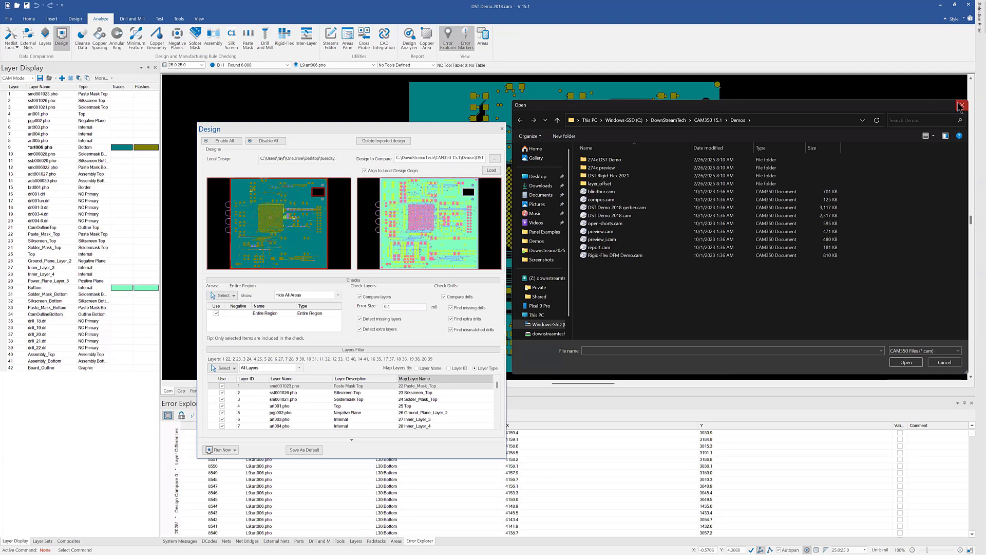
click(962, 105)
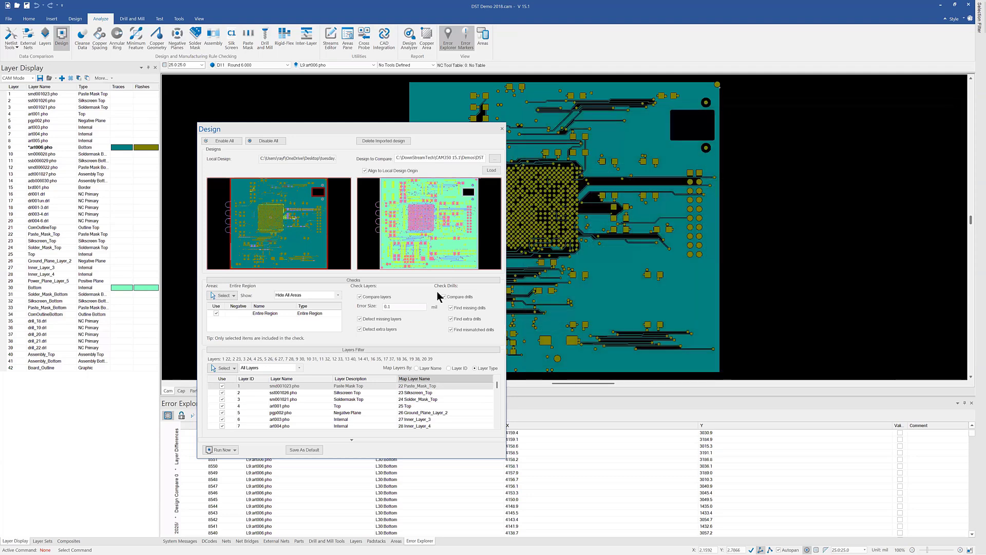
click(502, 129)
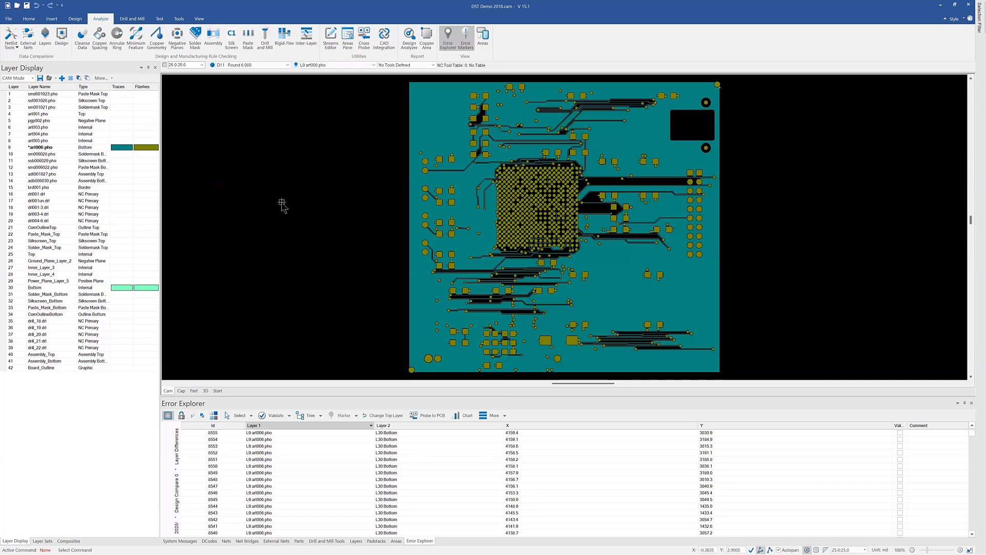
- In the External Nets check, disable the comparison against an external IPC-D-356 netlist file and the CAM netlist extraction, reviewing both net lists
click(27, 40)
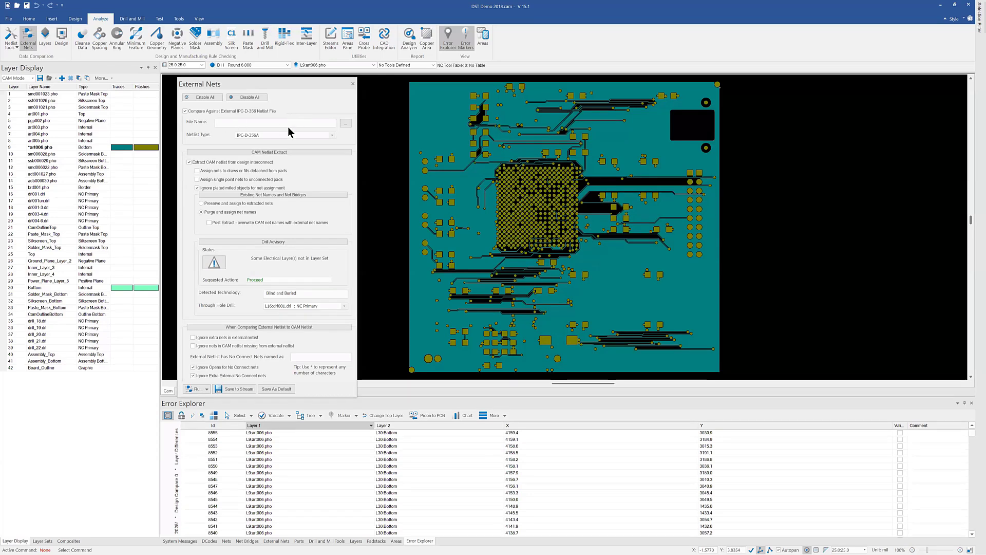
click(277, 541)
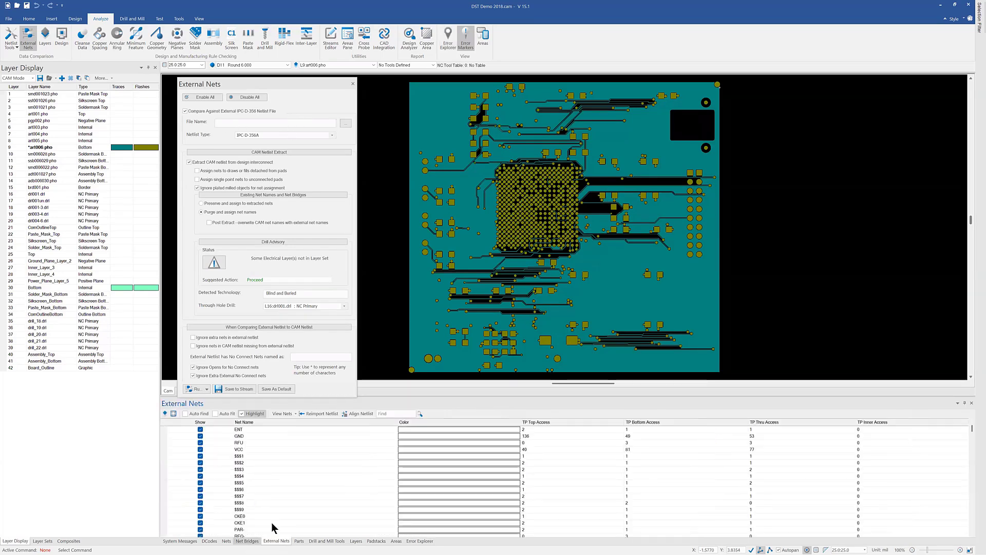
click(186, 112)
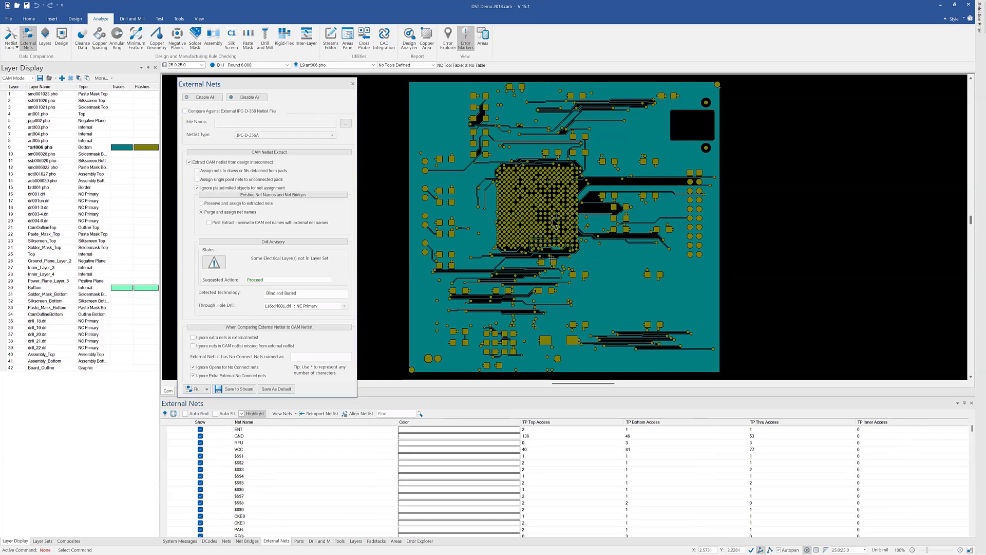
click(226, 541)
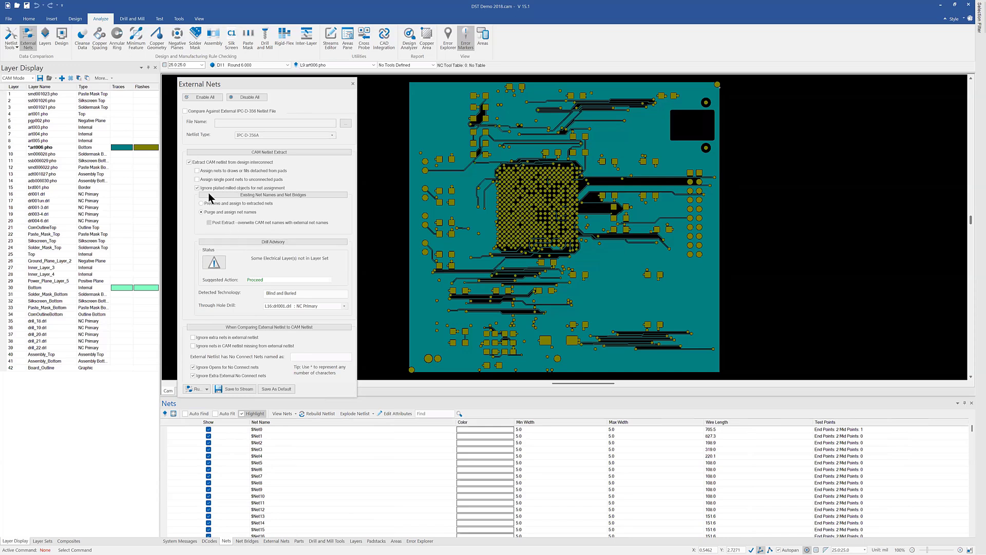
click(190, 162)
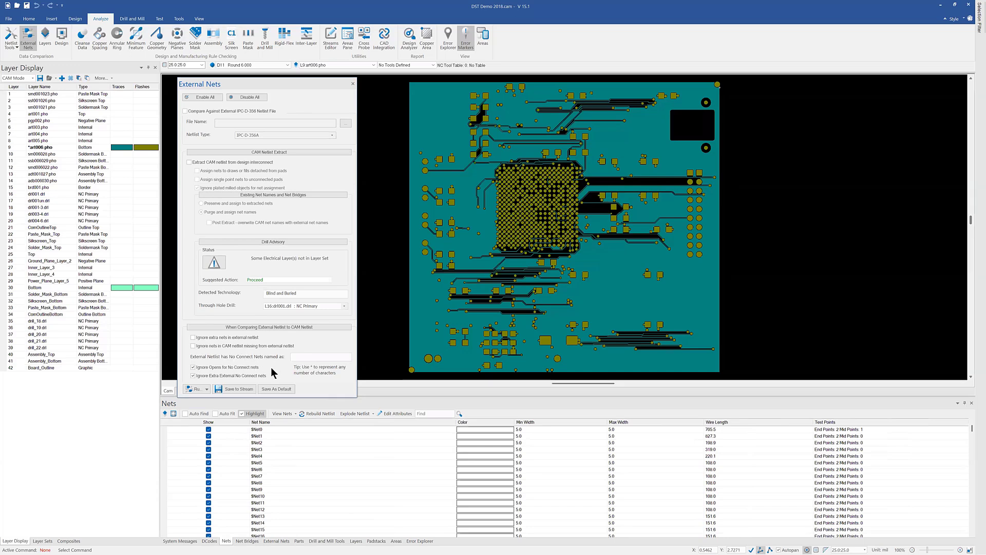
- Try a name for the external netlist's no-connect nets, clear it and close the External Nets settings
click(313, 357)
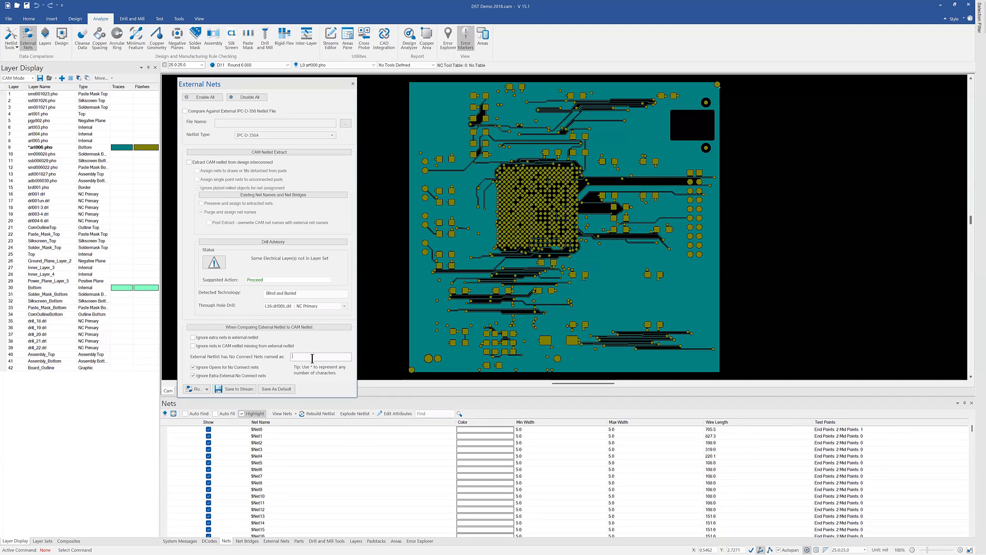
text(N/C)
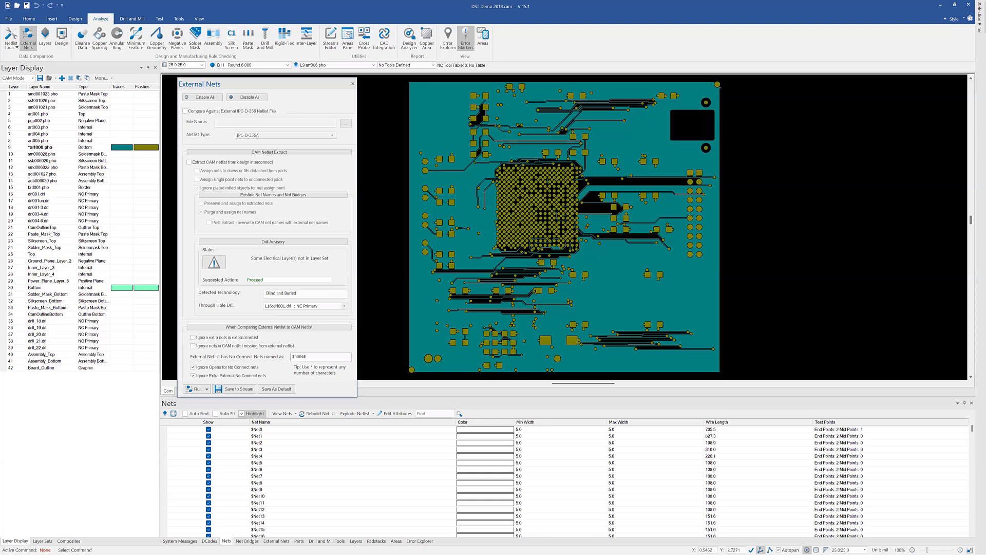
key(BackSpace)
key(BackSpace)
click(353, 84)
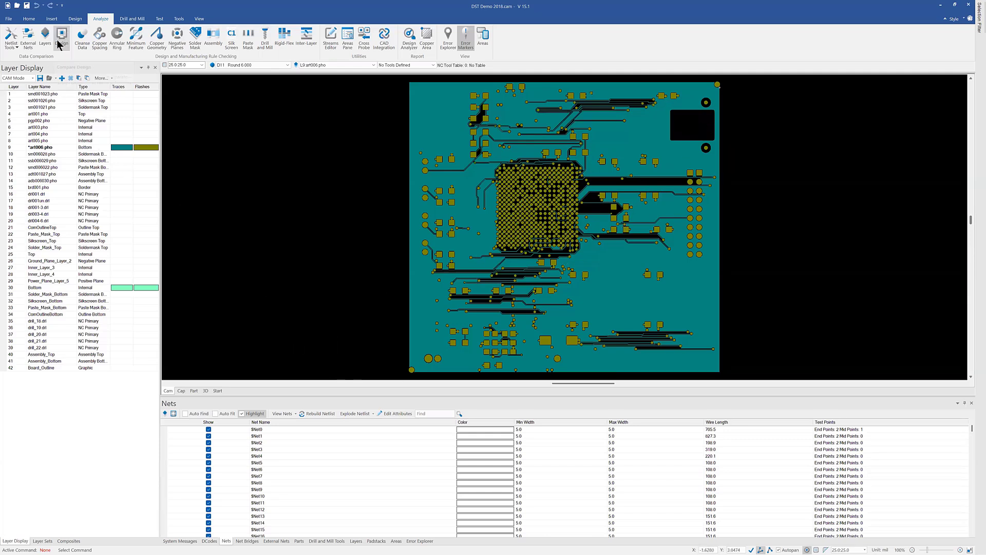
- Run the External Nets check with no no-connect net name and close its settings
click(28, 38)
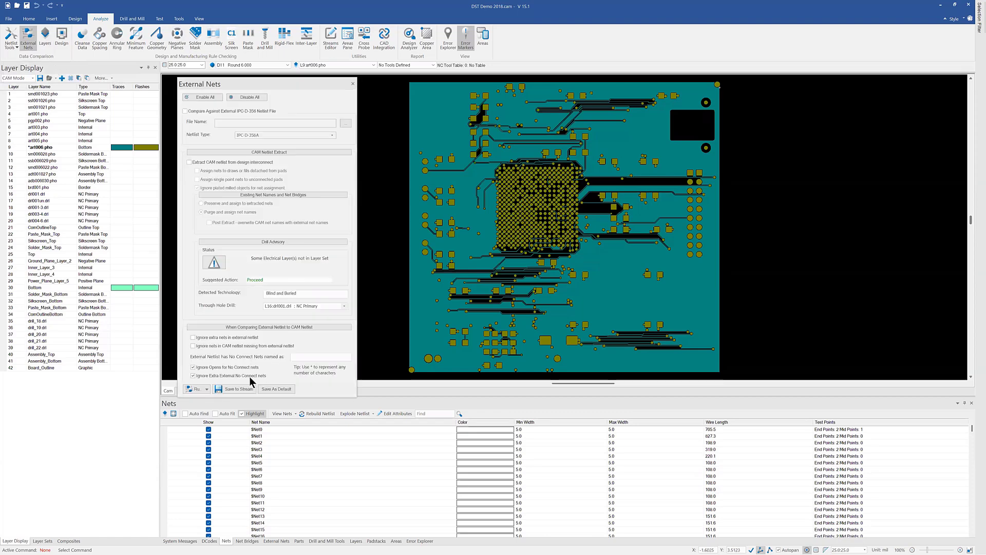
click(193, 389)
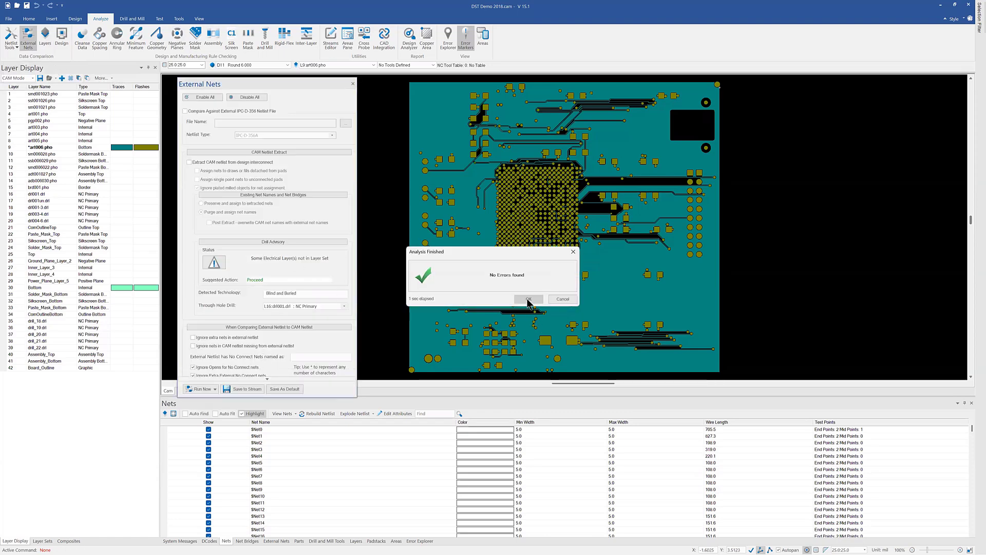
click(528, 299)
click(352, 84)
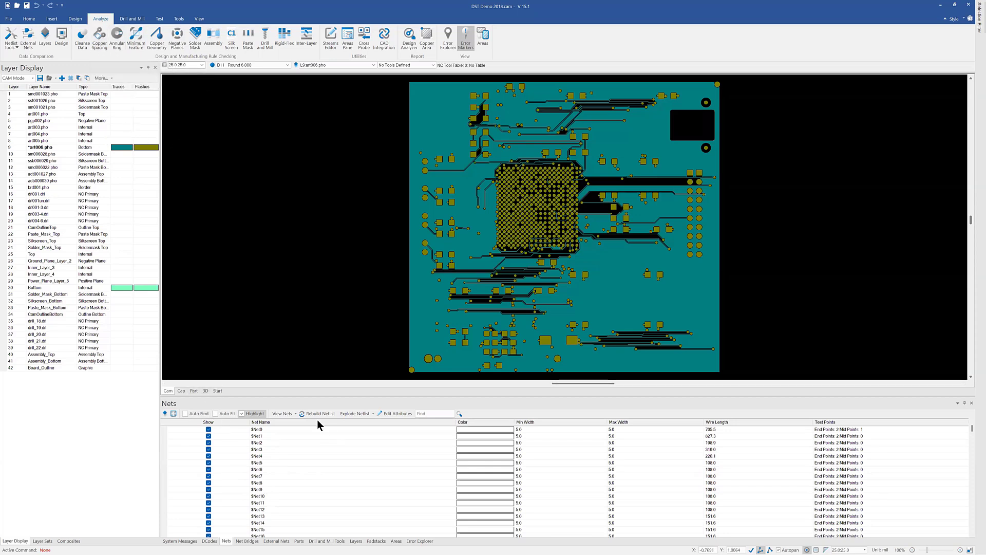
- Compare the external net names with the CAM net names and overwrite the CAM net names
click(275, 540)
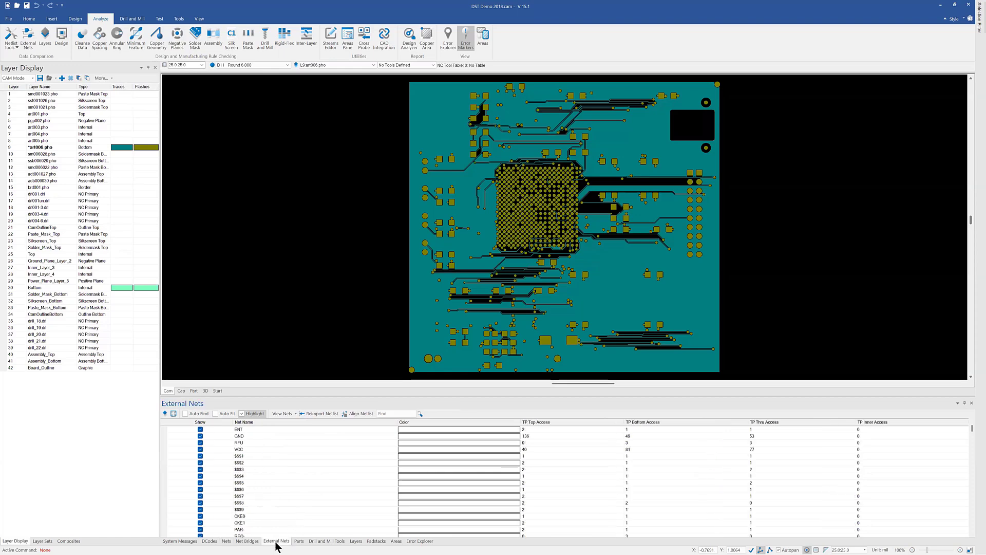
click(225, 543)
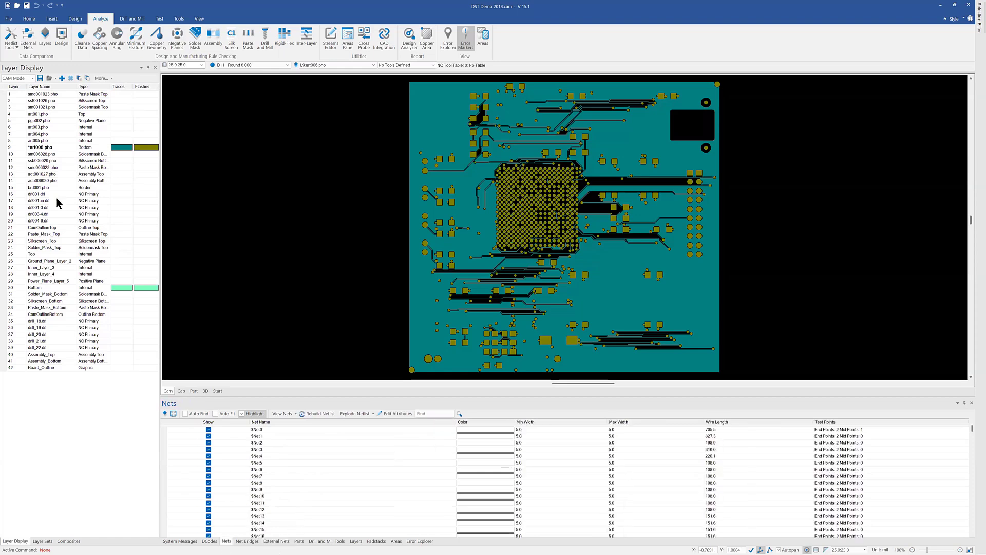
click(12, 45)
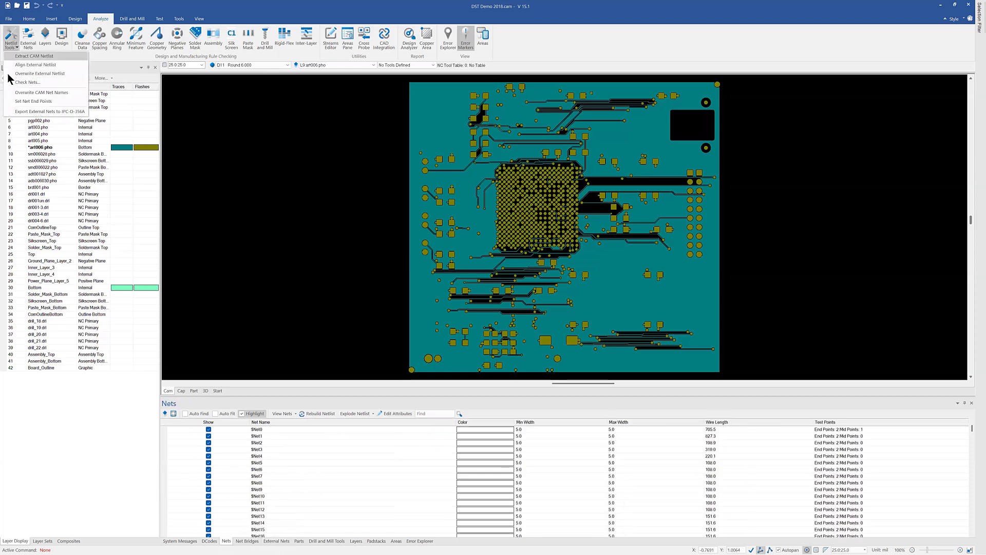
click(41, 92)
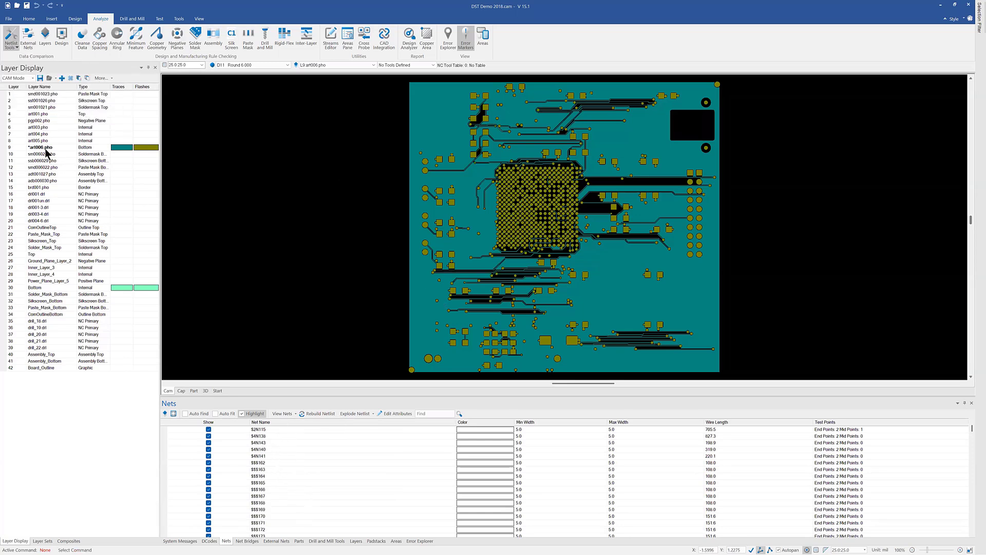
- Display only the top layer art001.pho and inspect the net names on its traces
click(47, 114)
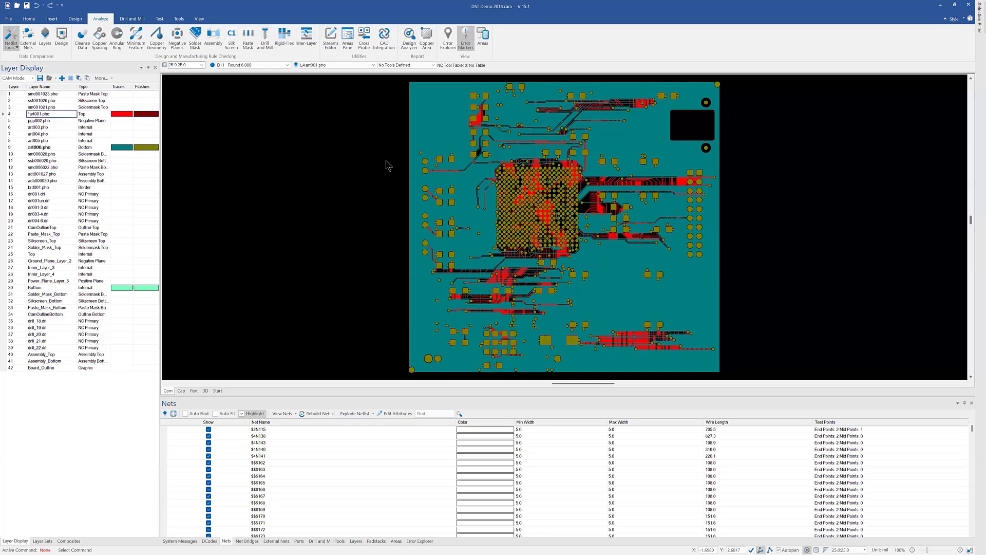
scroll(537, 246, up, 5)
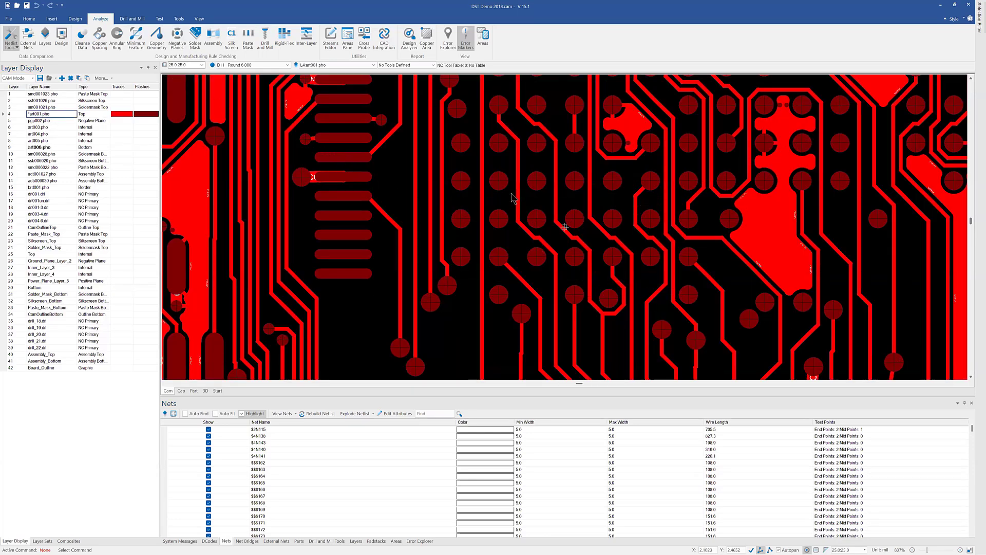
scroll(447, 162, up, 3)
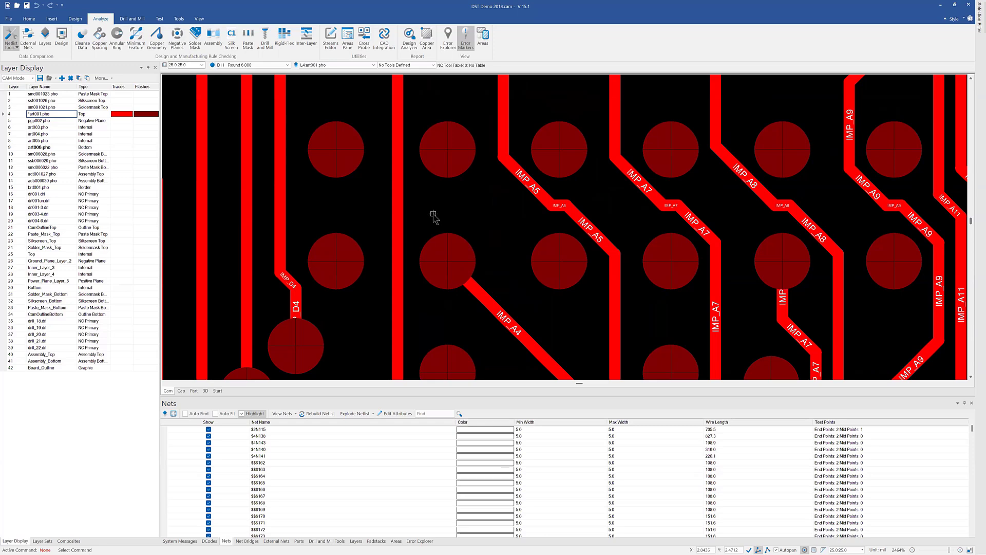
scroll(443, 226, down, 3)
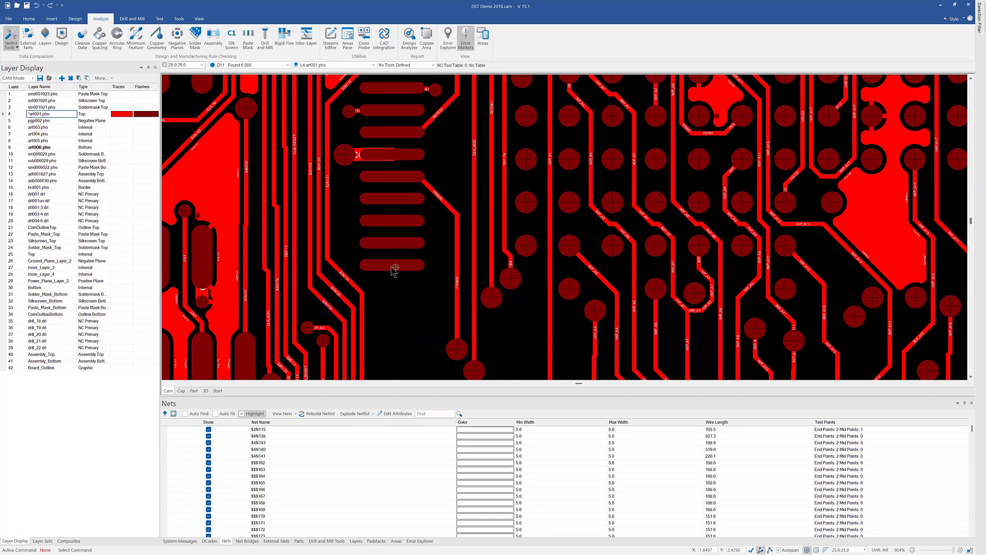
mouse_move(391, 267)
- Show the Dcodes on the art001.pho layer and hide them again
click(199, 19)
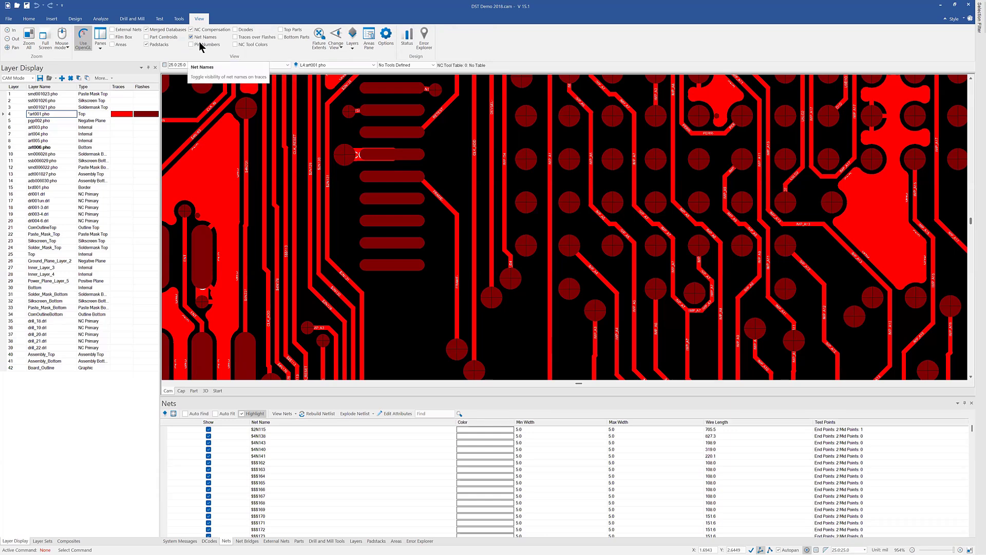
click(242, 29)
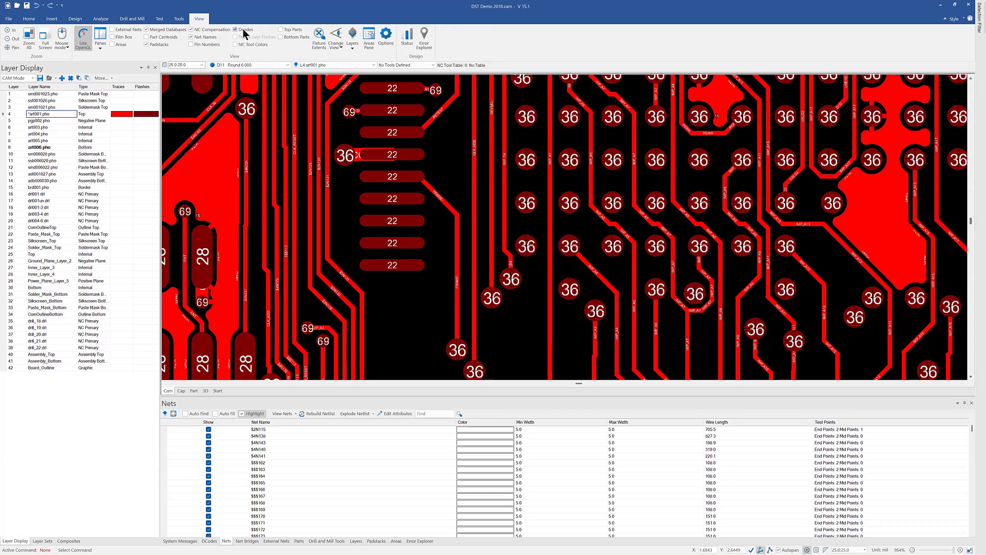
click(242, 28)
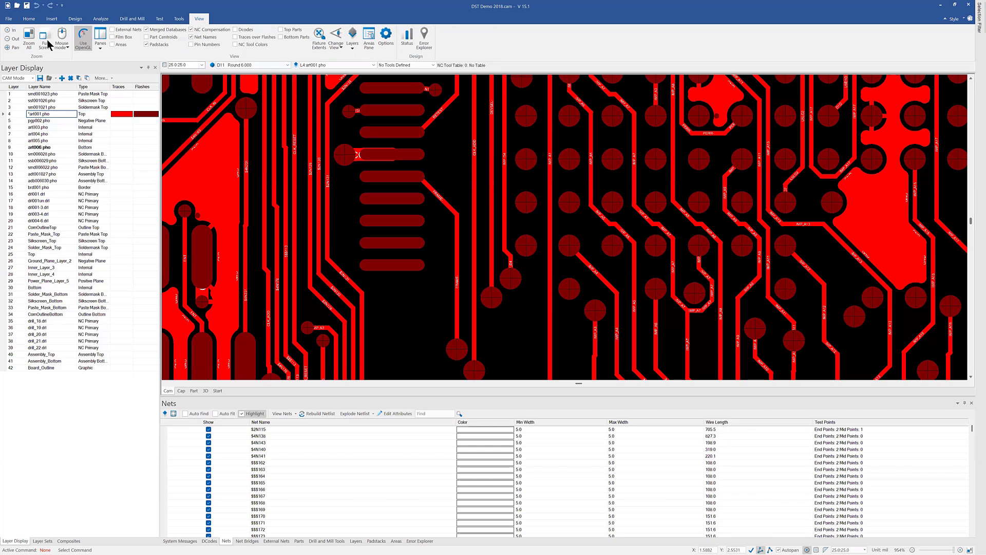
- Open the recent file tuesday.cam without saving the current PCB, and display only its border layer brd001.pho
click(8, 19)
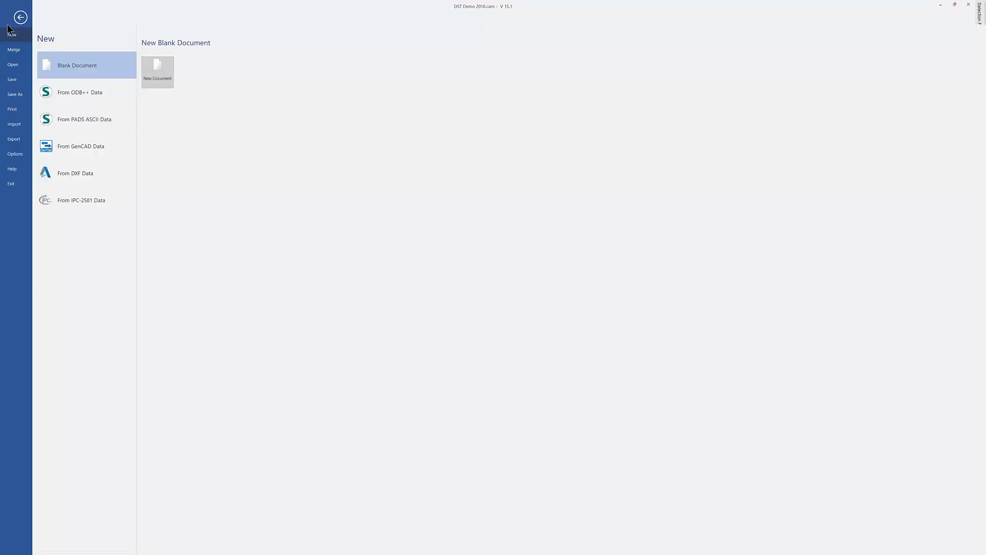
click(14, 65)
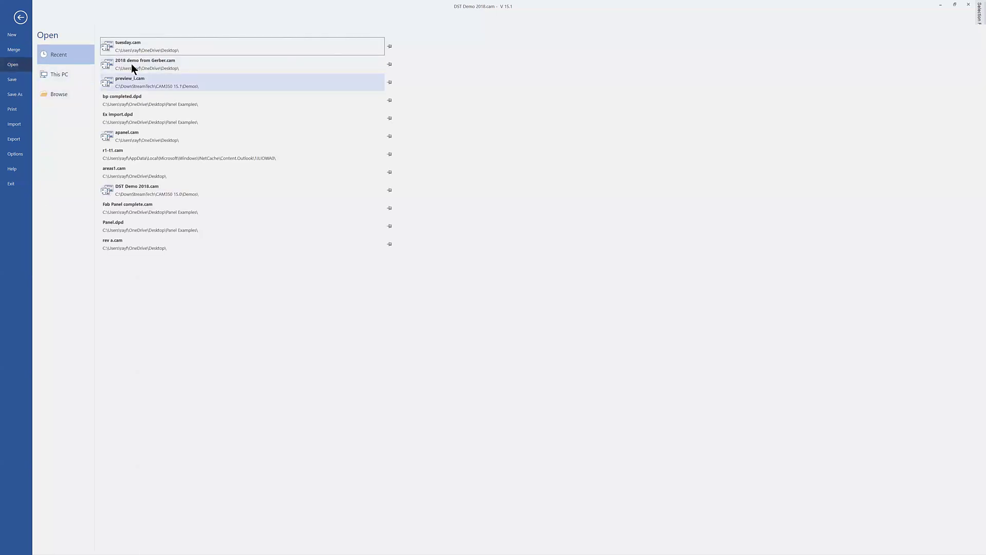
click(151, 47)
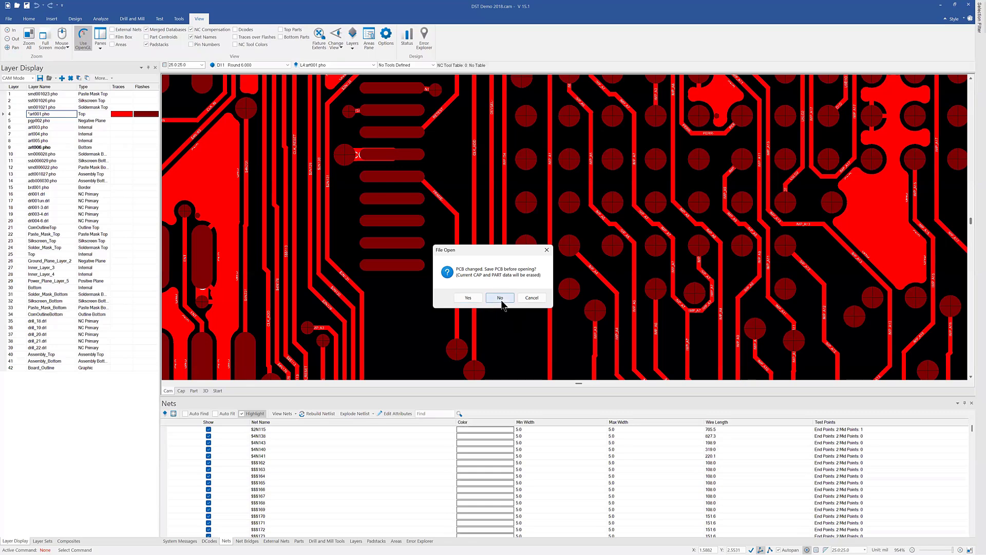
click(503, 300)
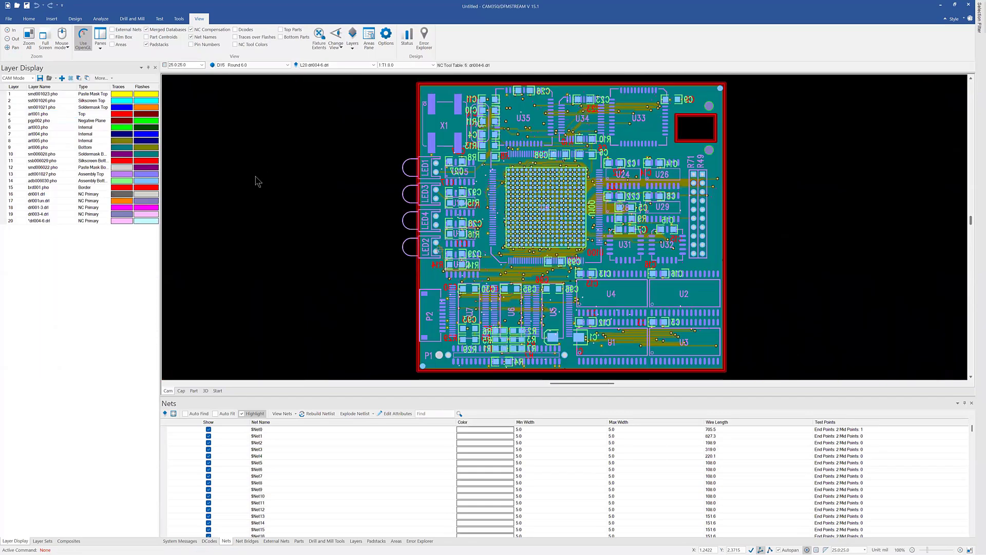
double_click(47, 187)
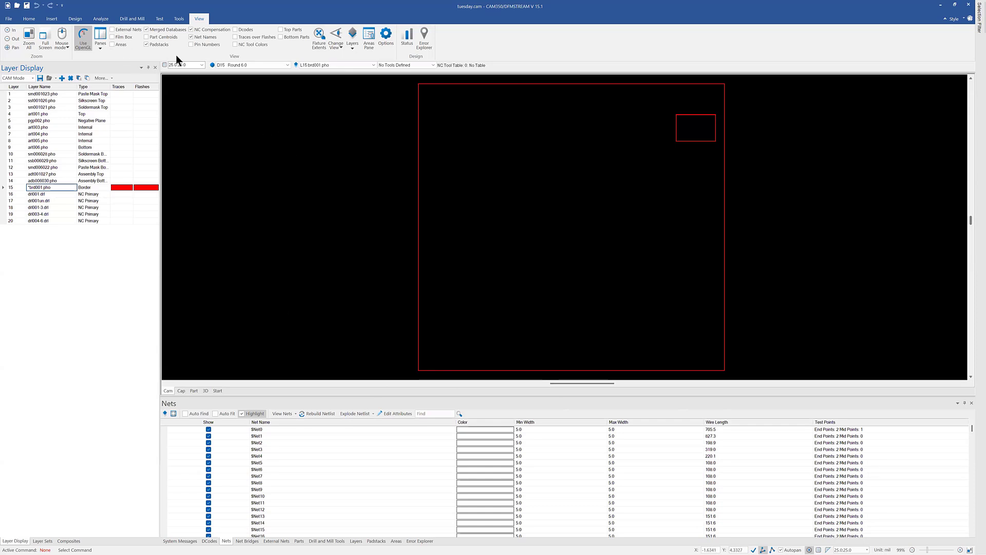
- Convert the outer border rectangle and the small inner cutout on brd001.pho to board outlines
click(132, 19)
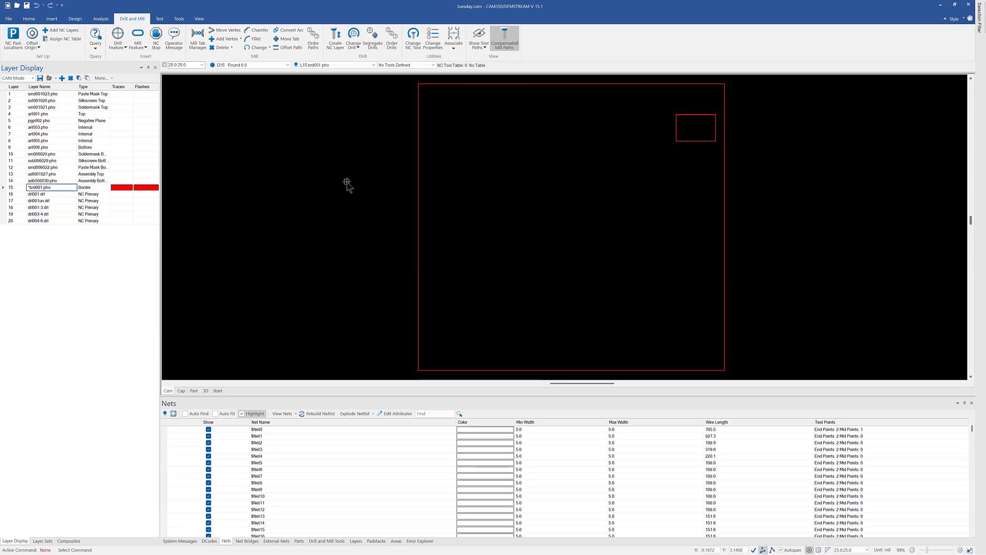
click(179, 19)
click(208, 46)
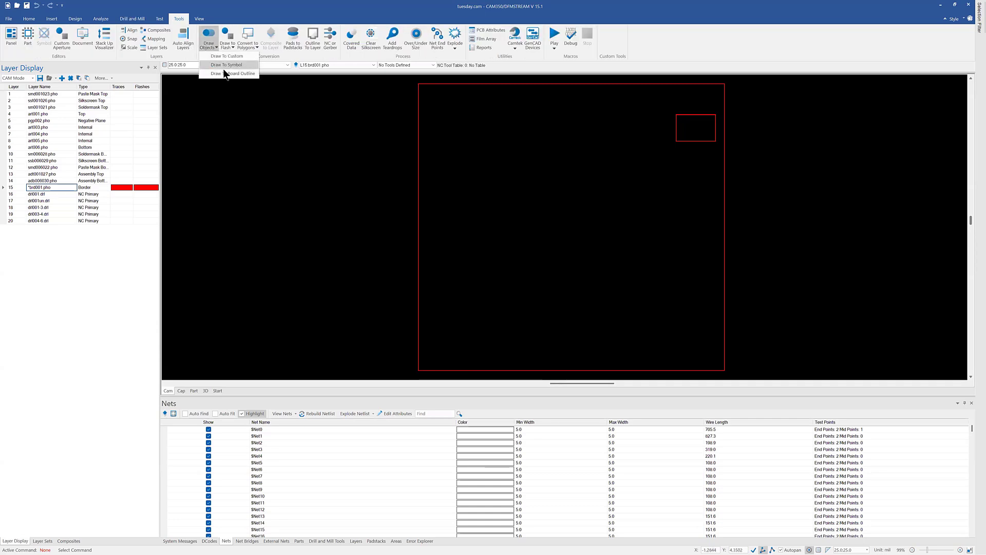
click(226, 73)
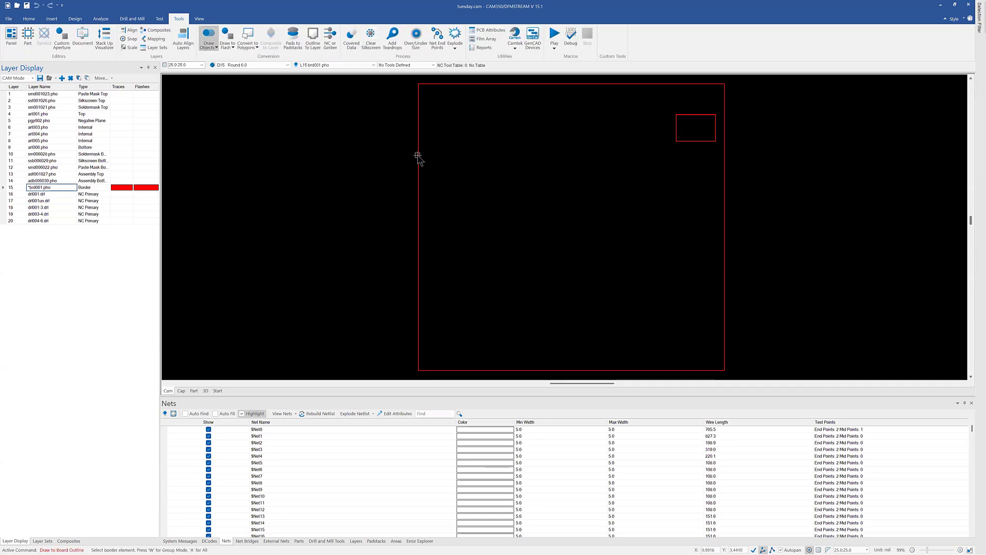
click(419, 156)
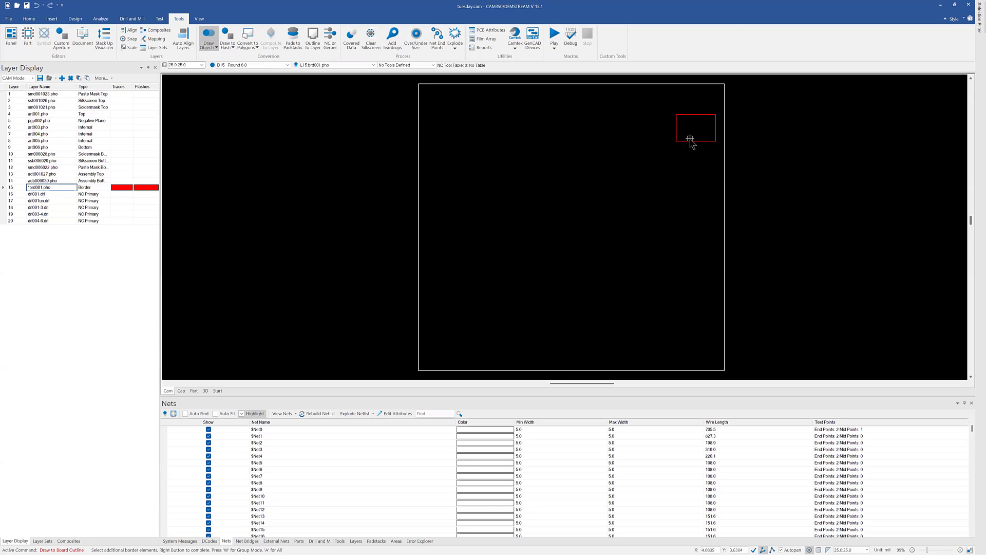
right_click(690, 143)
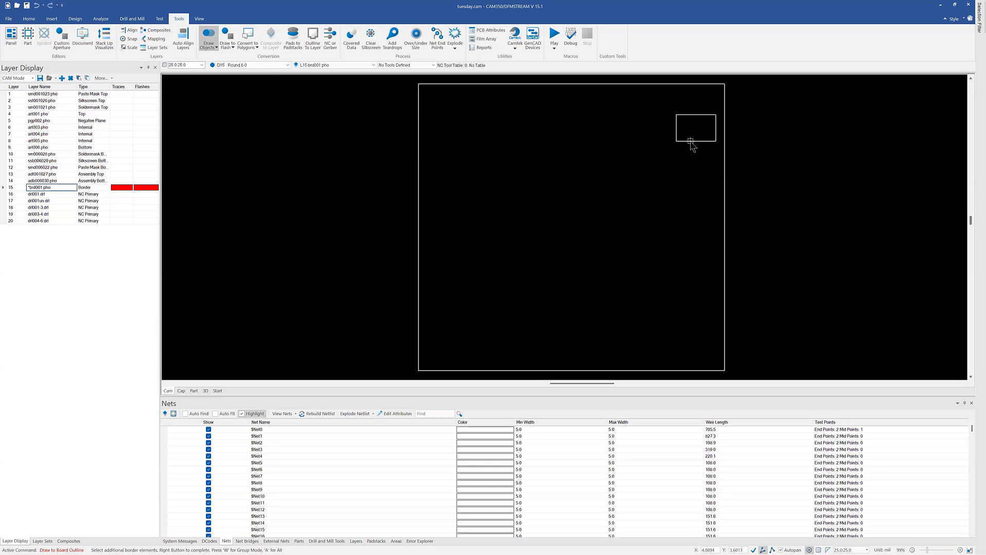
right_click(261, 177)
click(478, 311)
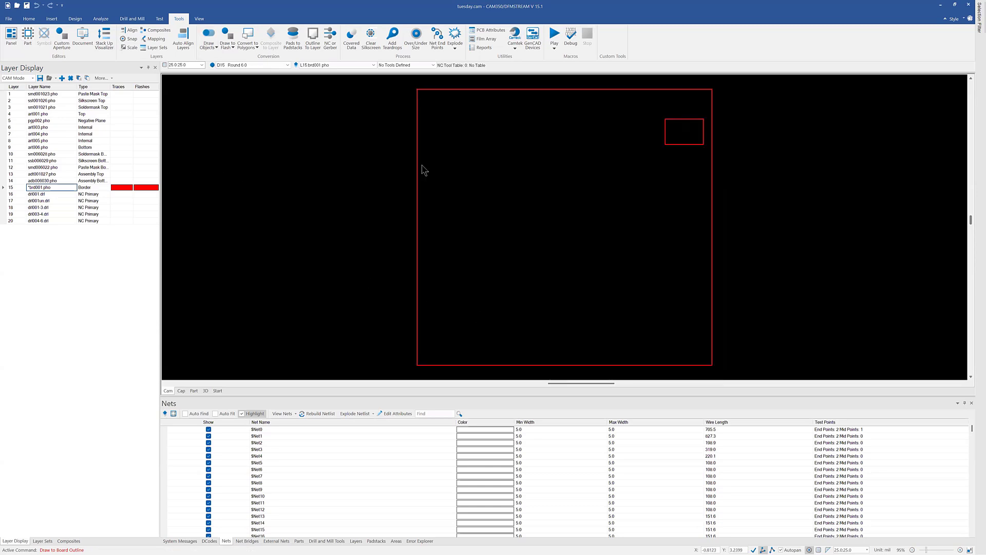
scroll(485, 176, up, 5)
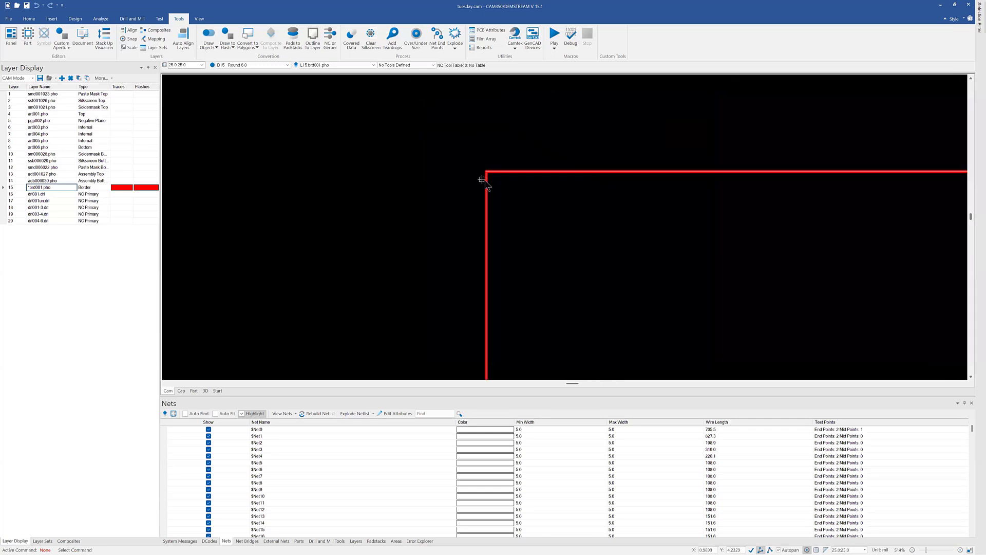
key(Home)
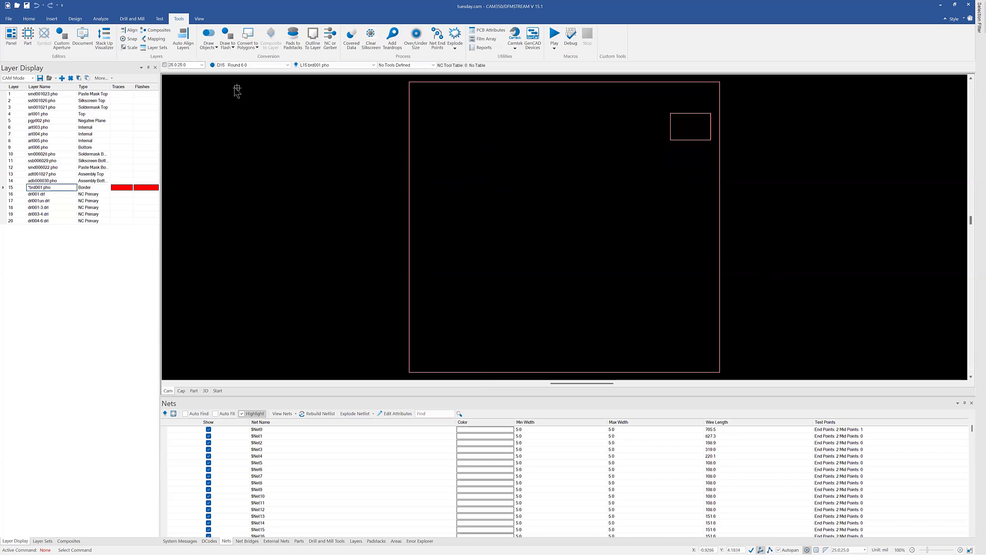
- Add a mill route on a new target layer named Mill, using a new tool table with a 100.0 mil mill tool
click(131, 19)
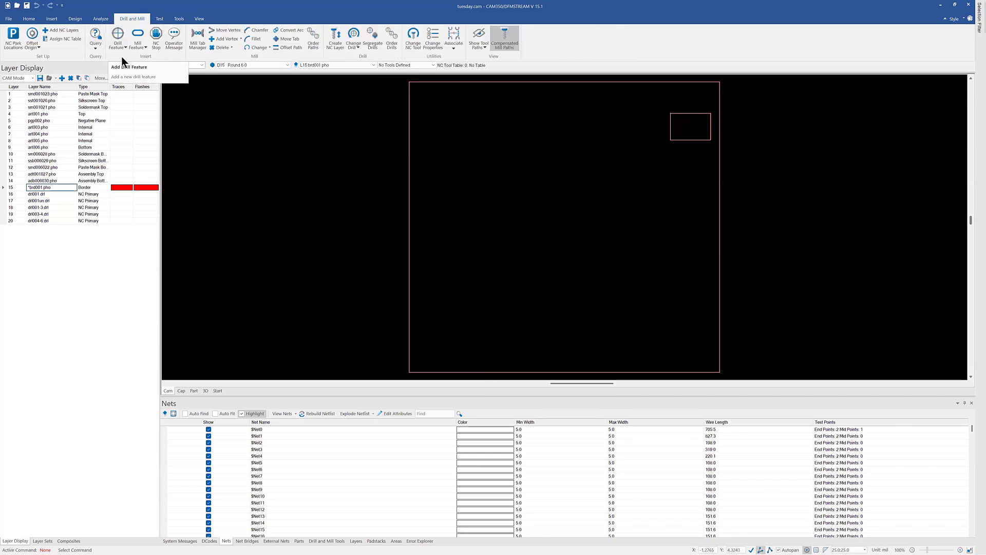
click(142, 46)
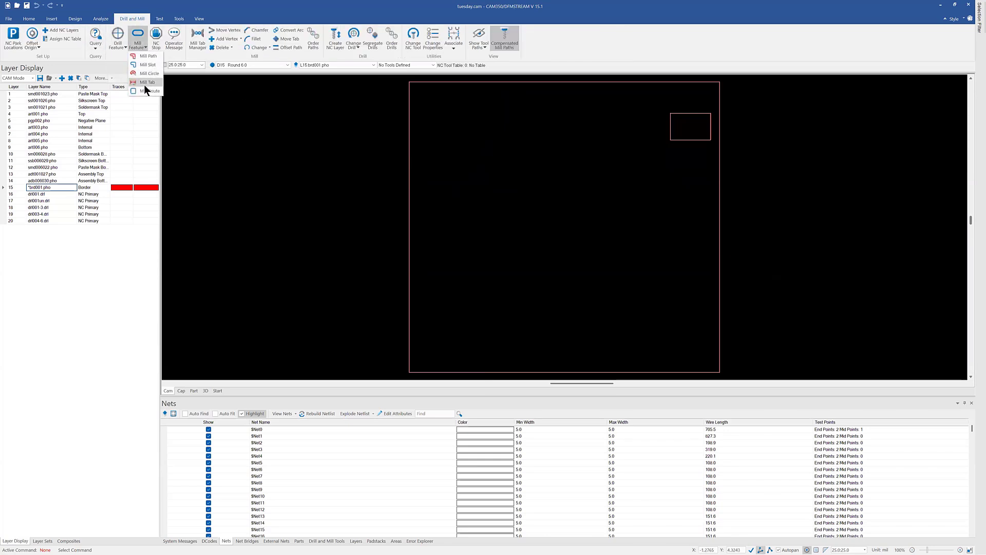
click(144, 90)
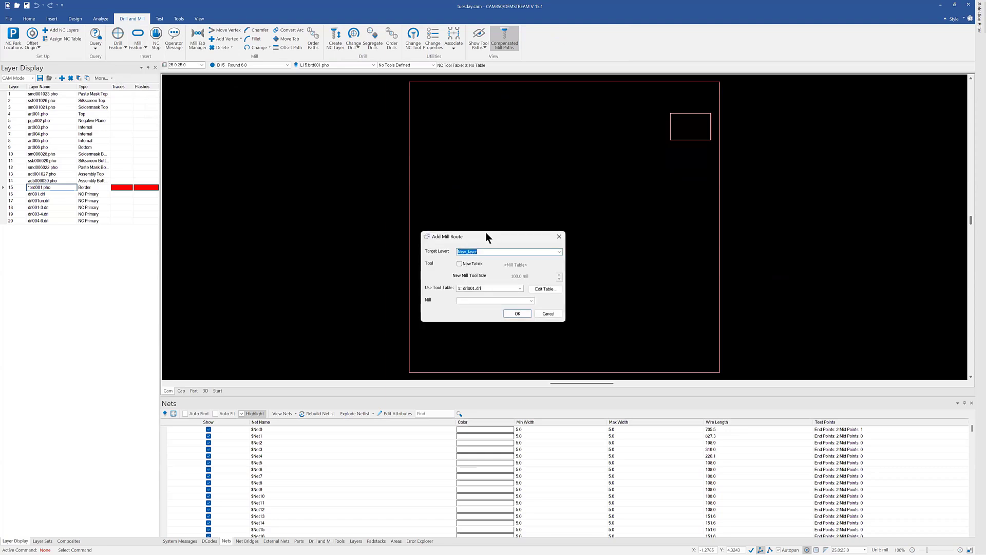
drag(486, 232, 306, 153)
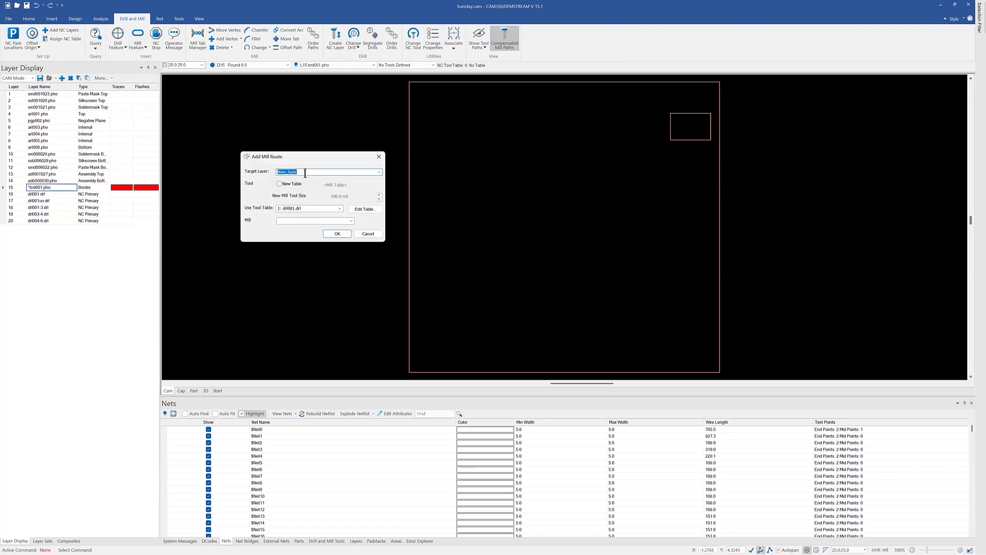
text(Mill)
click(279, 184)
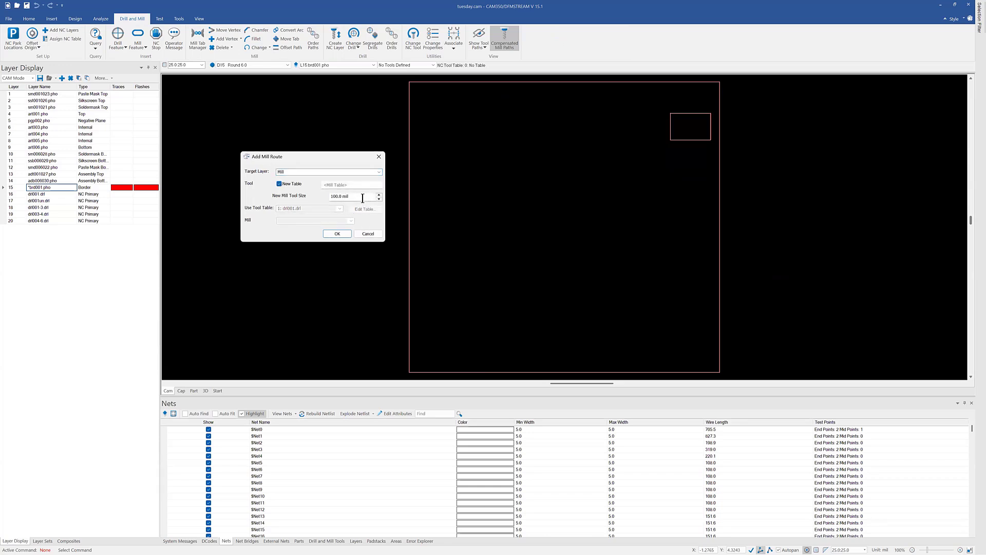
click(336, 234)
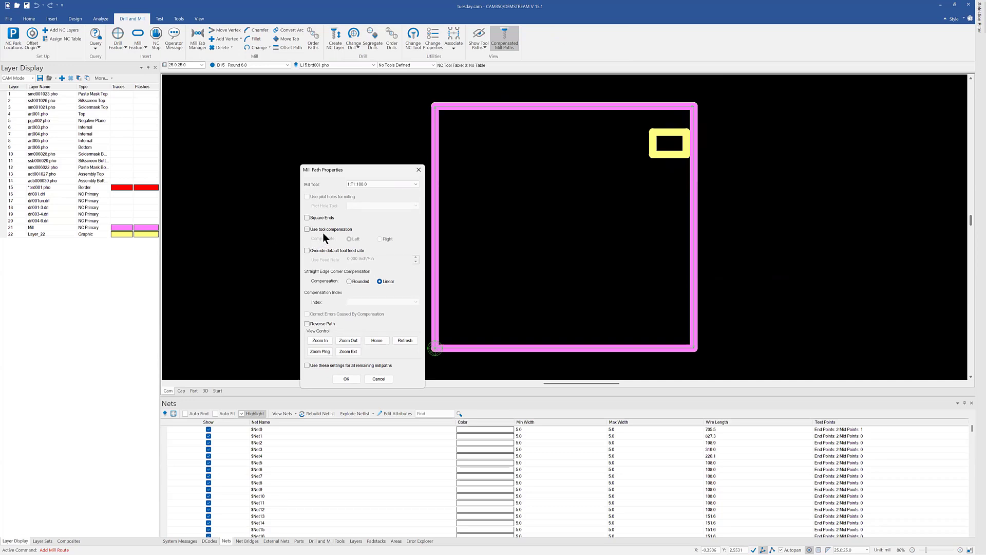
- Apply left tool compensation to the outer mill path and accept left compensation for the inner cutout path
click(306, 229)
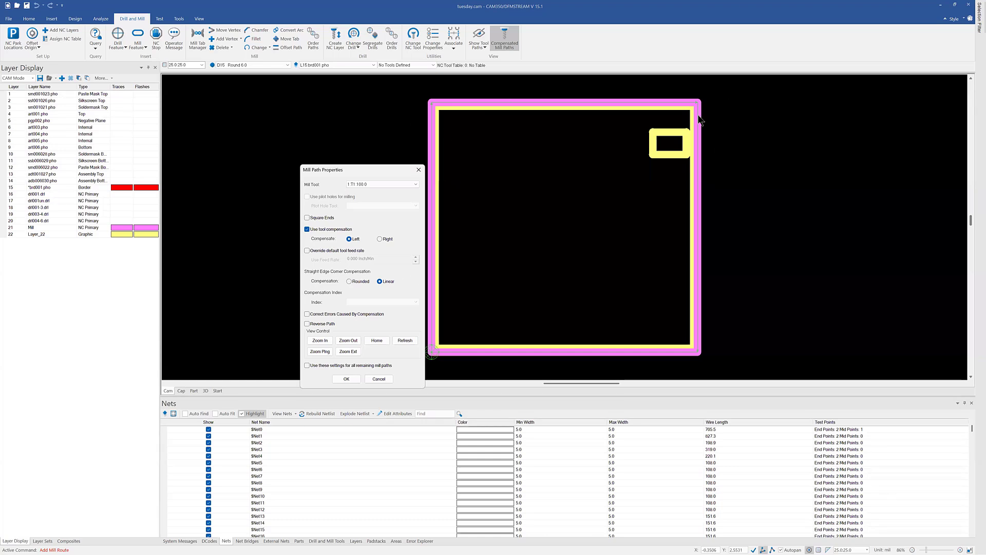
click(343, 378)
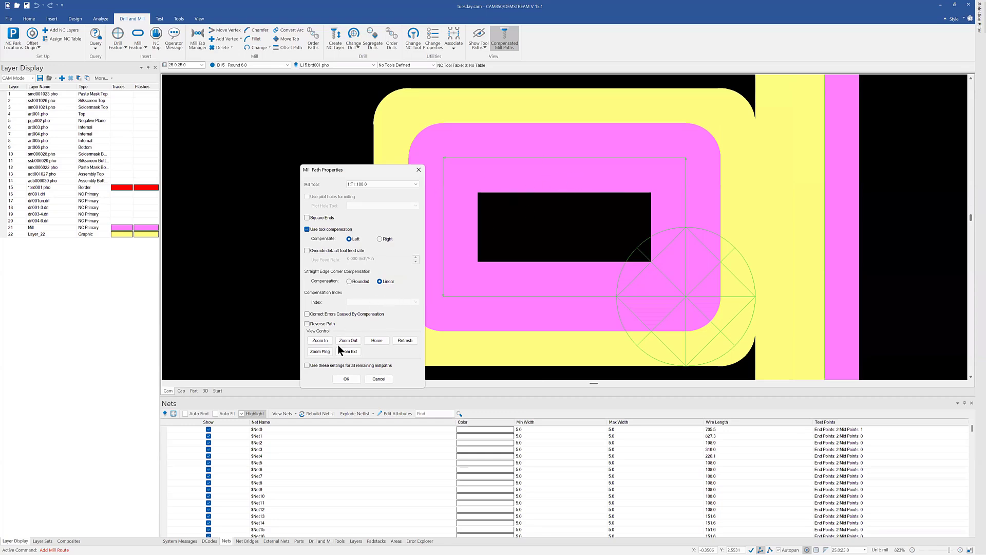
click(344, 378)
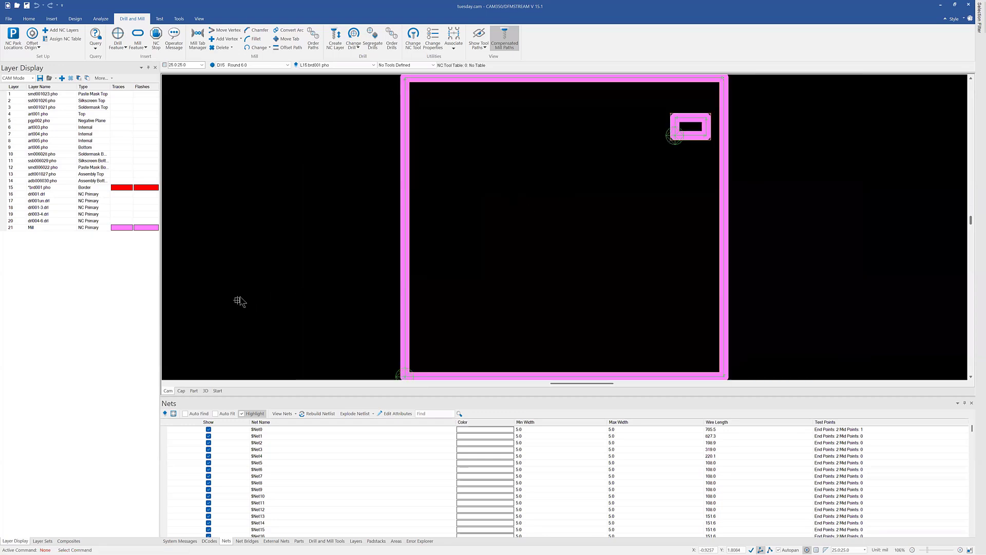
- Display only the Mill layer and add a new tab definition in the Mill Tab Manager
click(45, 227)
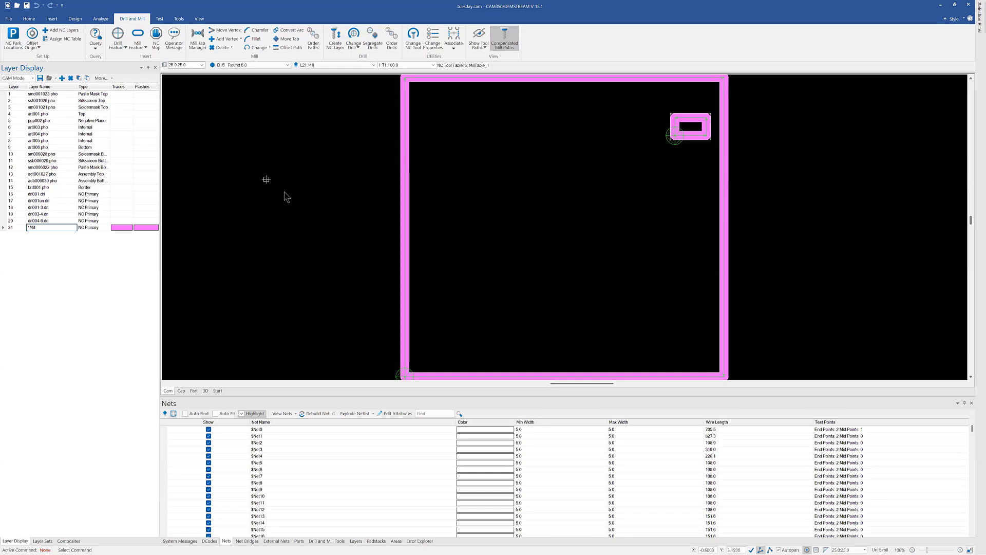
click(198, 39)
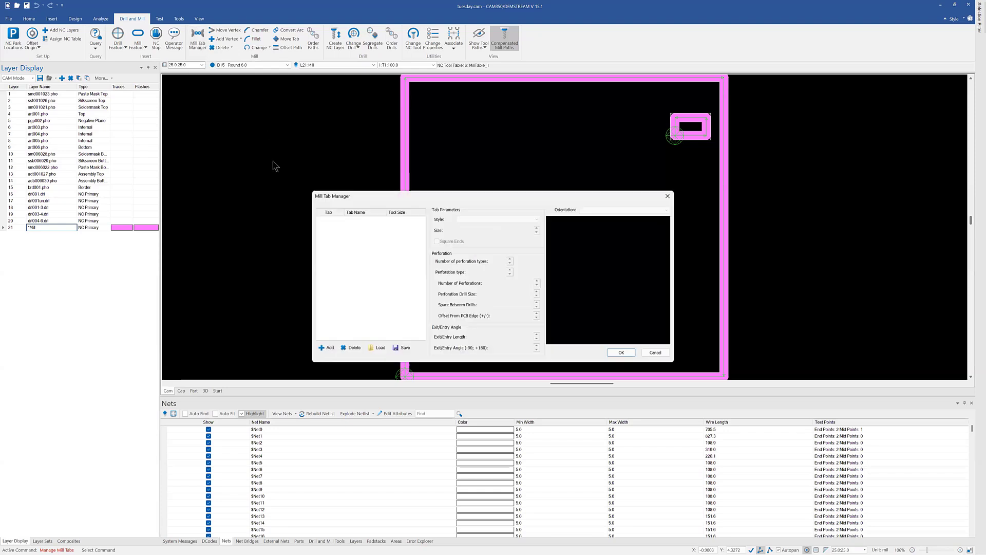
drag(419, 193, 283, 160)
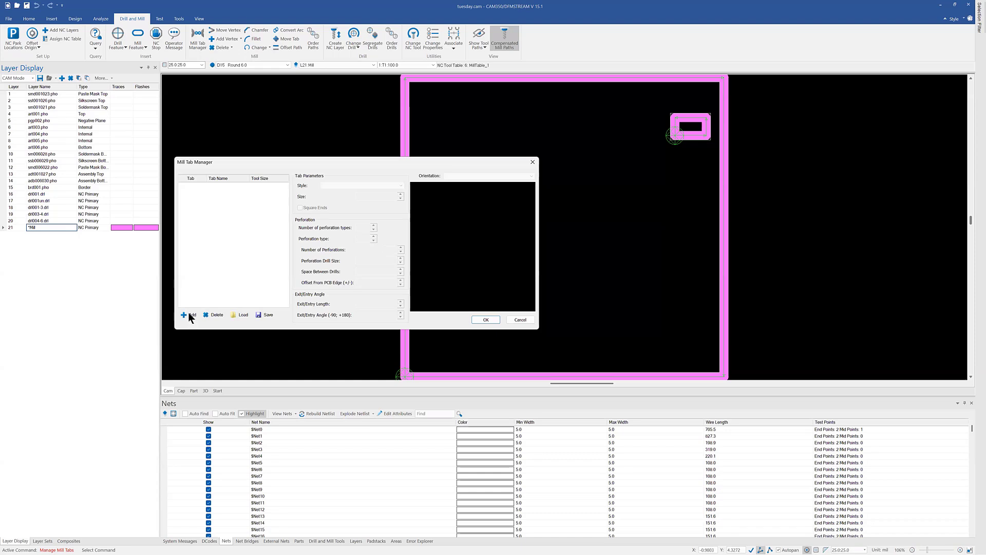
click(188, 314)
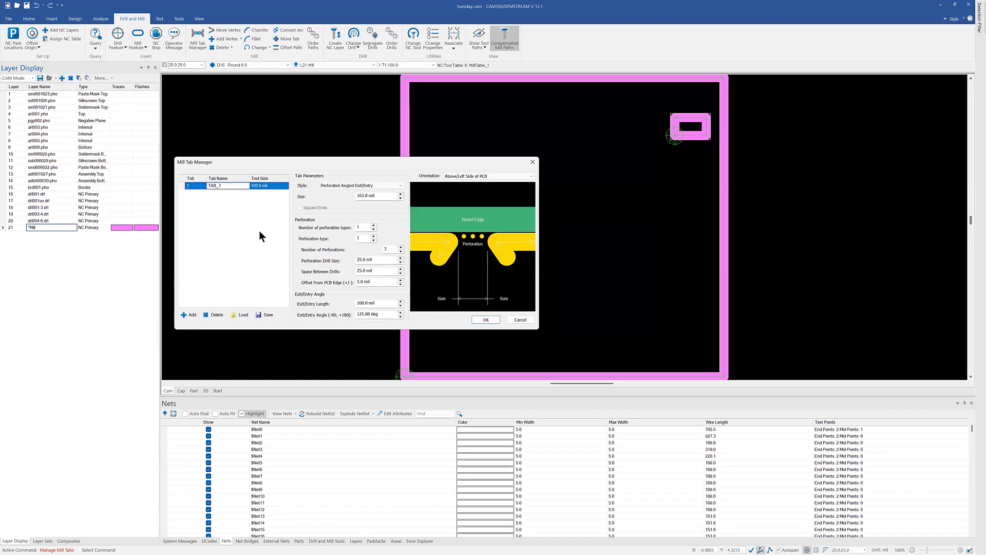
- Preview the Perforated Break style for the new tab, then set it to Break with square ends and accept the definition
click(402, 192)
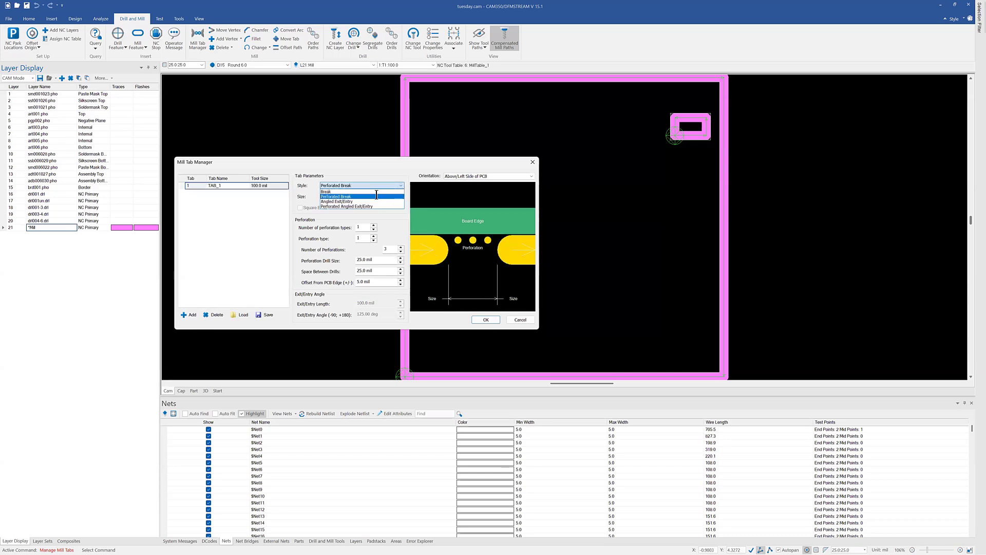
click(377, 196)
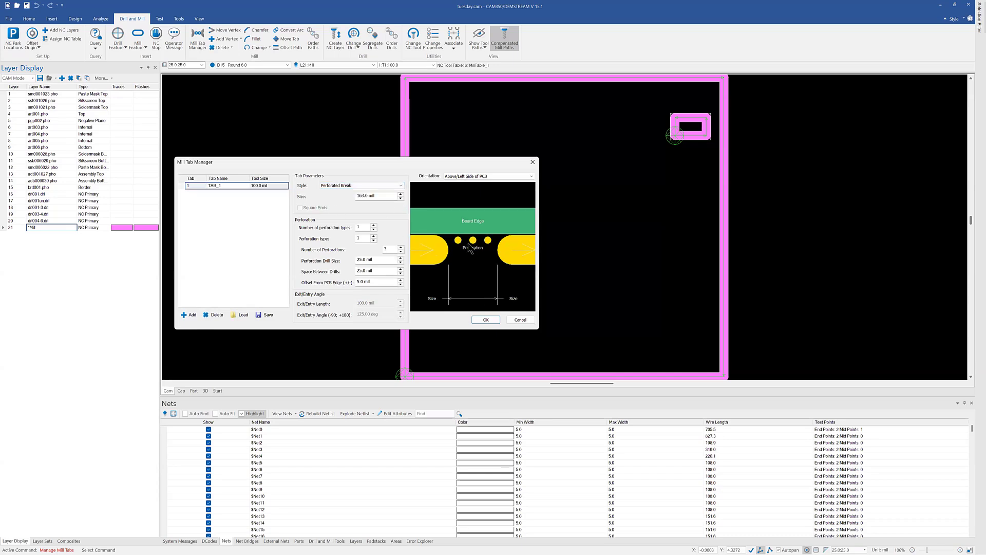
click(402, 190)
click(390, 194)
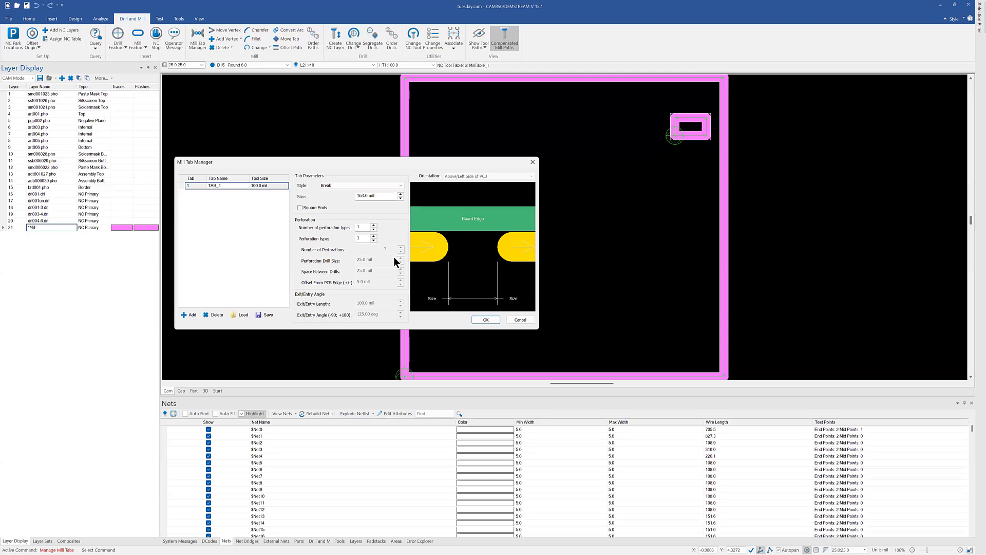
click(300, 207)
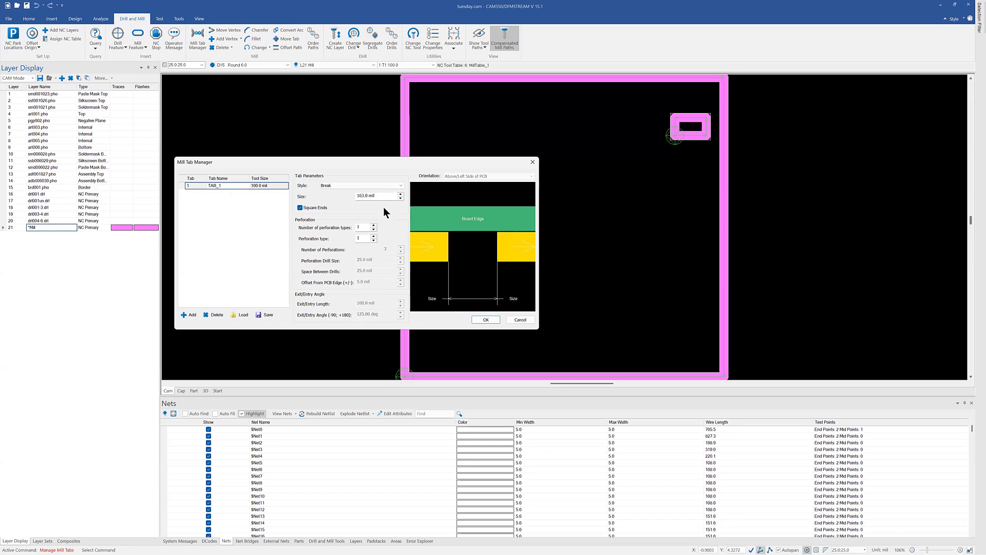
click(401, 185)
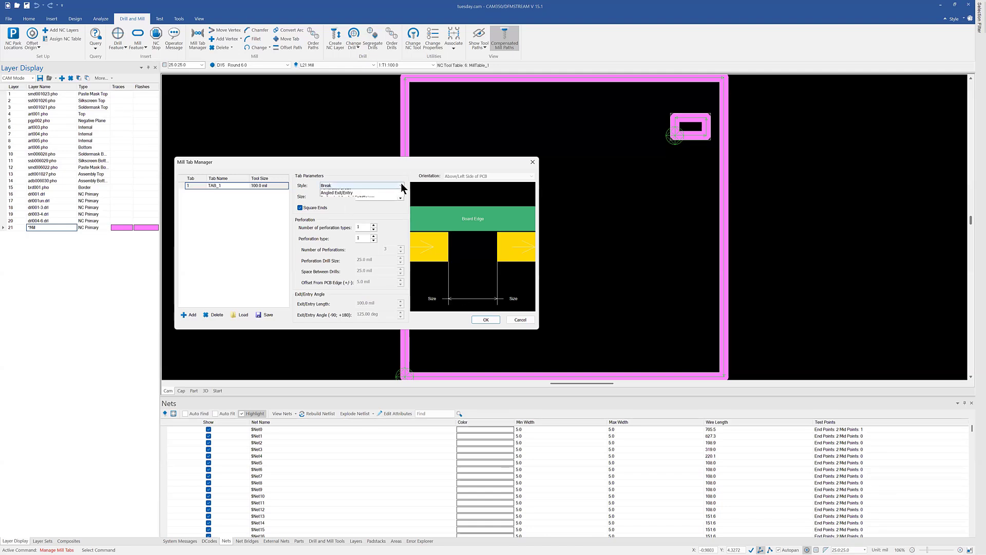
click(358, 171)
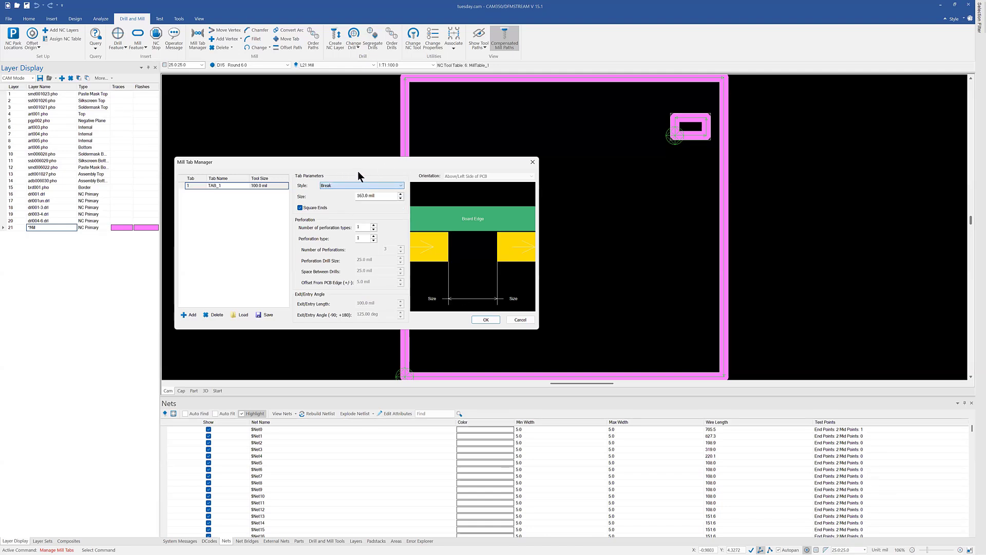
click(486, 320)
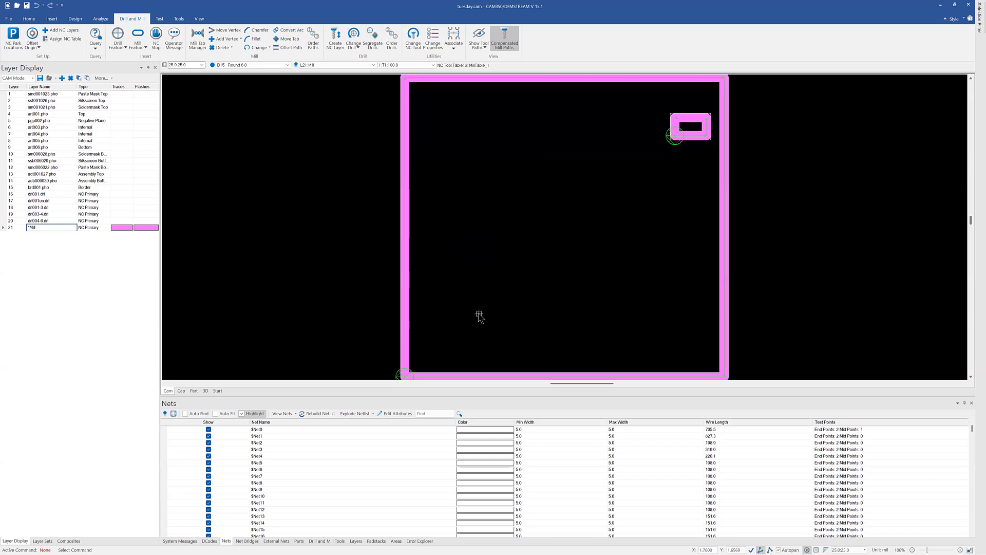
- Place a TAB_1 mill tab near the middle of each of the four sides of the outer mill path
click(51, 19)
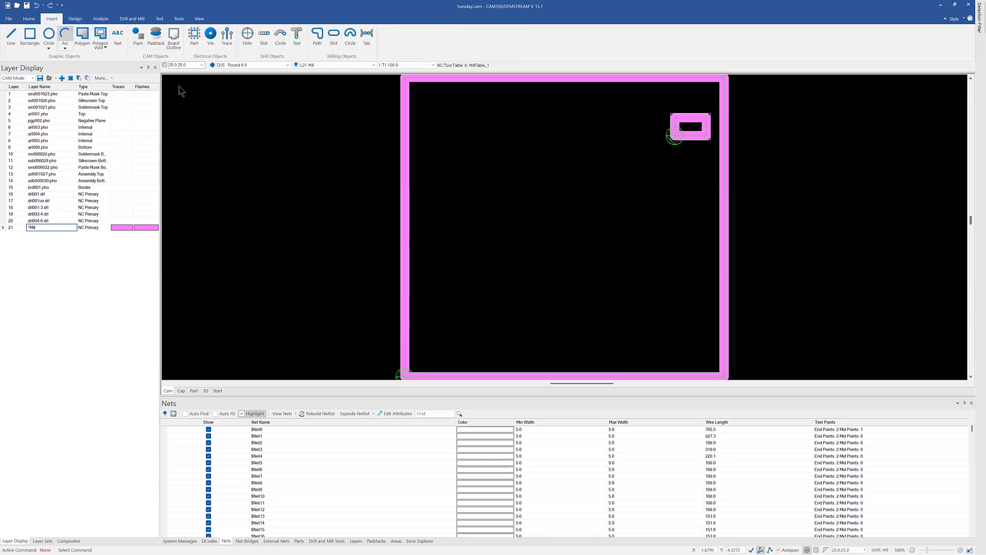
click(368, 37)
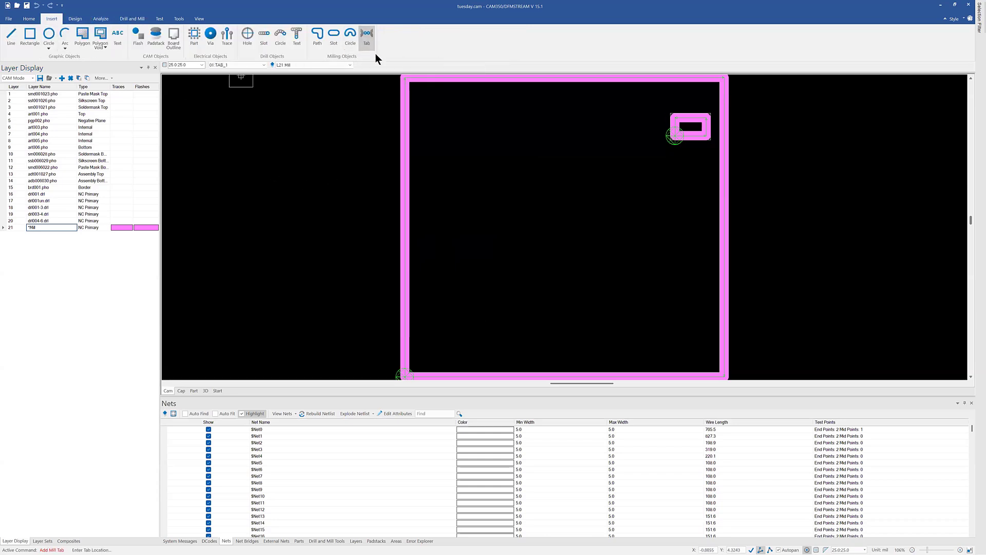
click(404, 224)
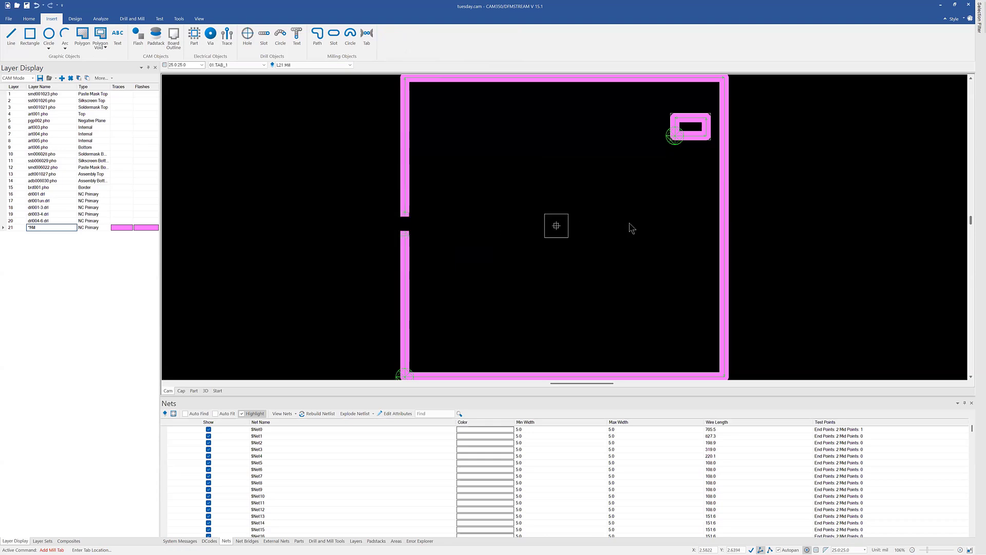
click(720, 227)
click(555, 78)
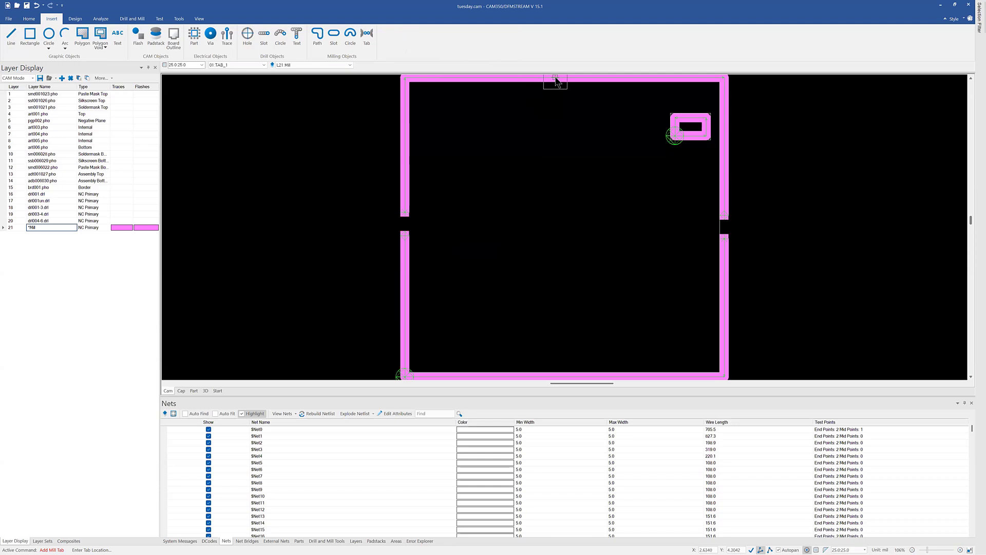
click(554, 377)
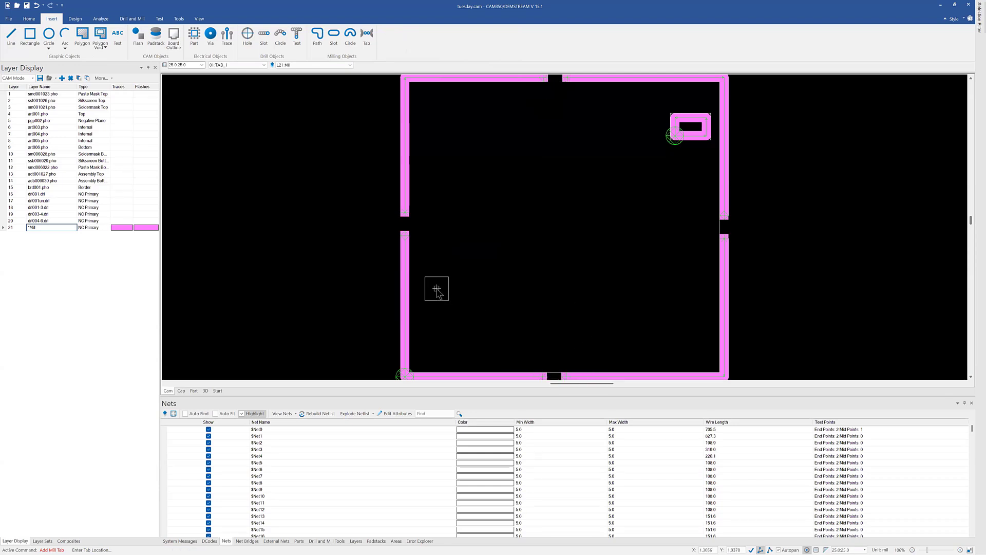
key(Escape)
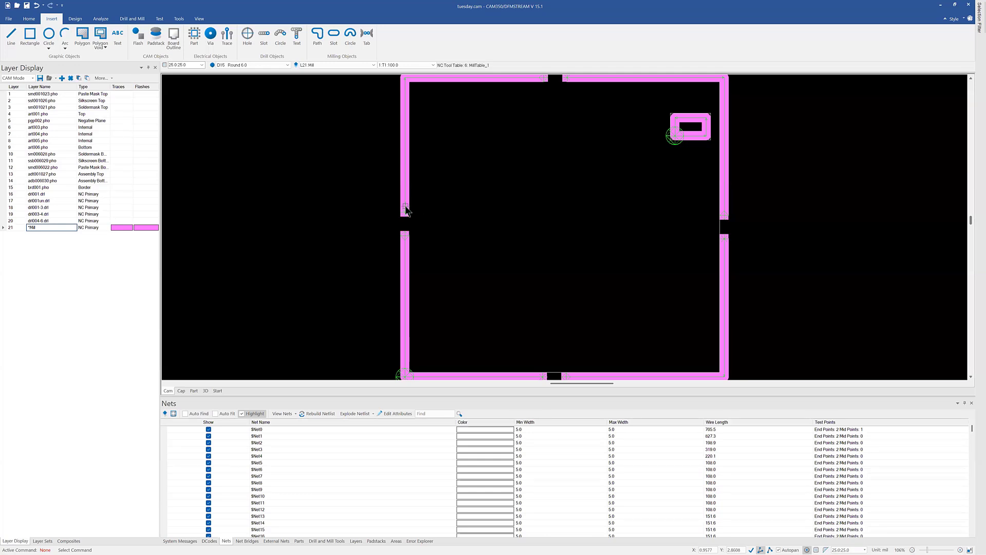
- Associate the left mill tab with the right one and the top mill tab with the bottom one on the outer path
click(134, 18)
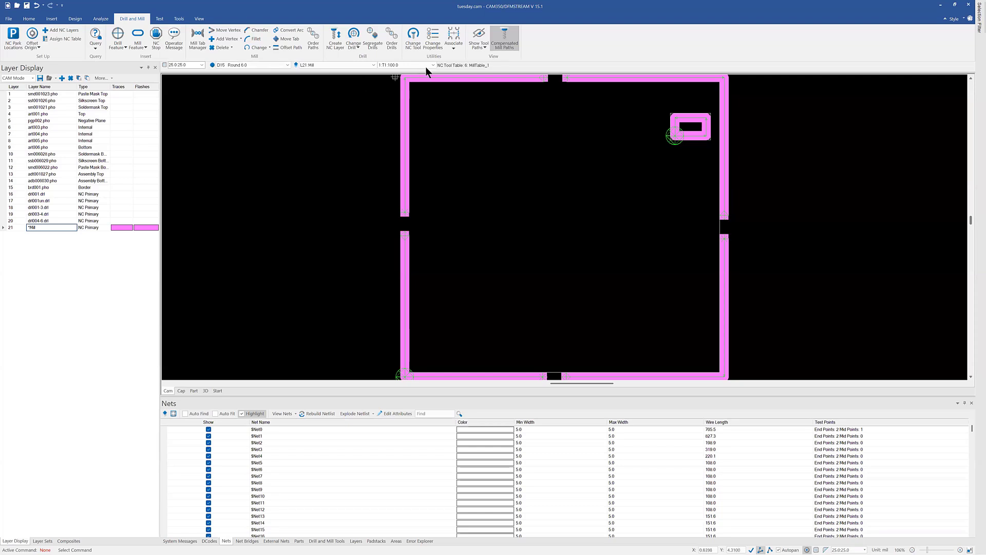
click(448, 42)
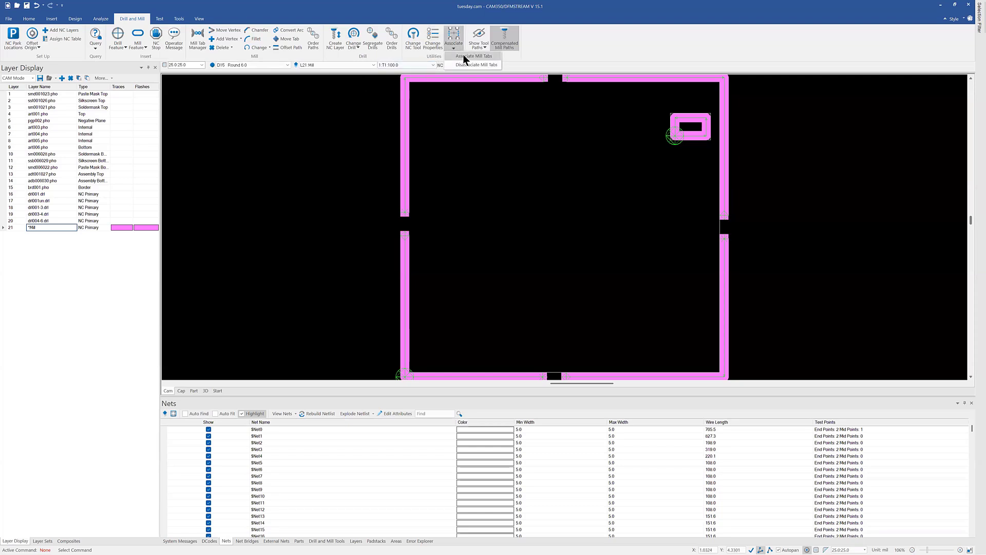
click(463, 54)
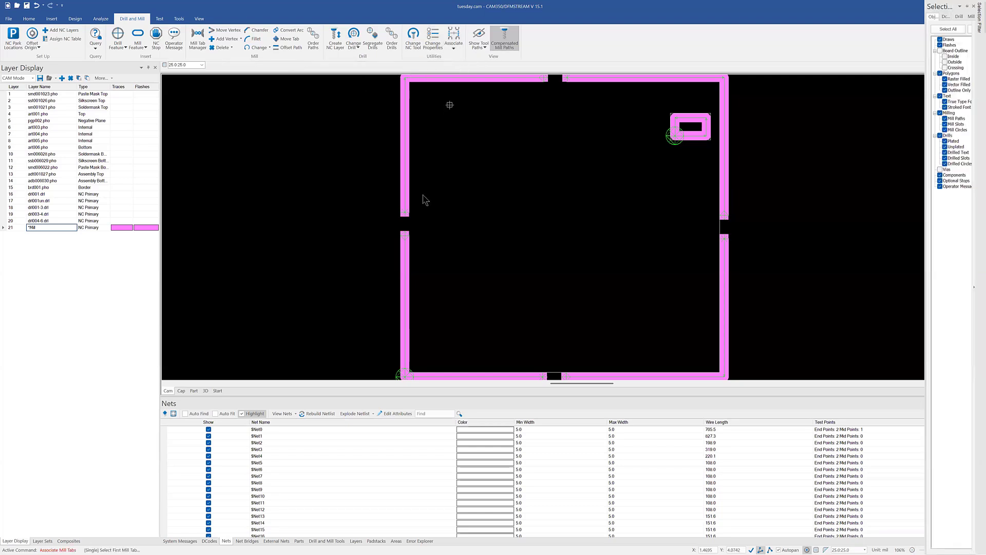
click(404, 225)
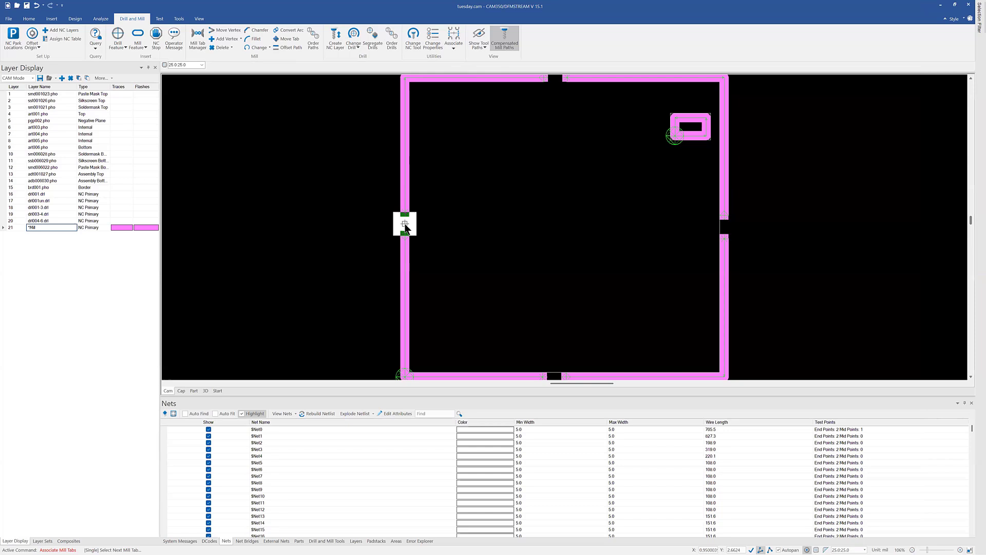
click(726, 226)
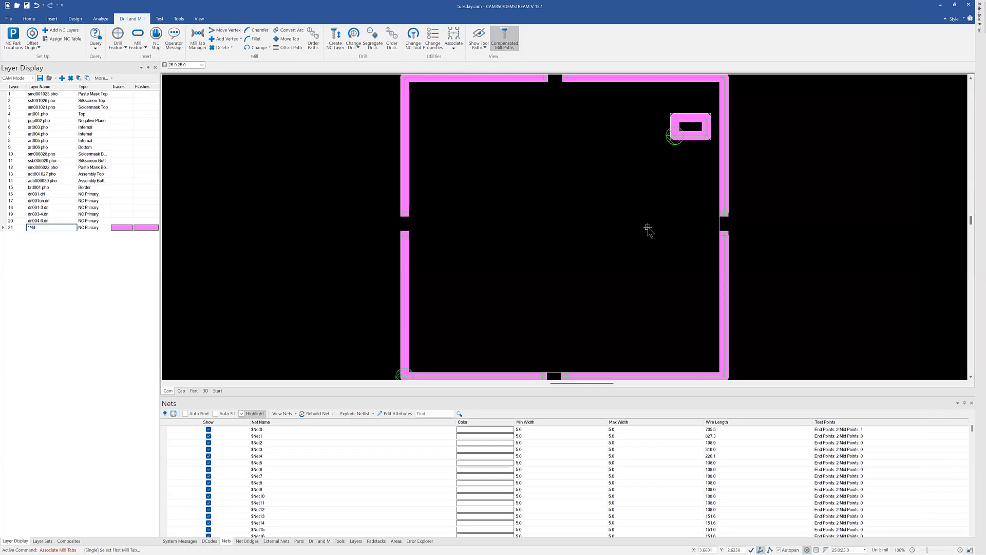
click(555, 80)
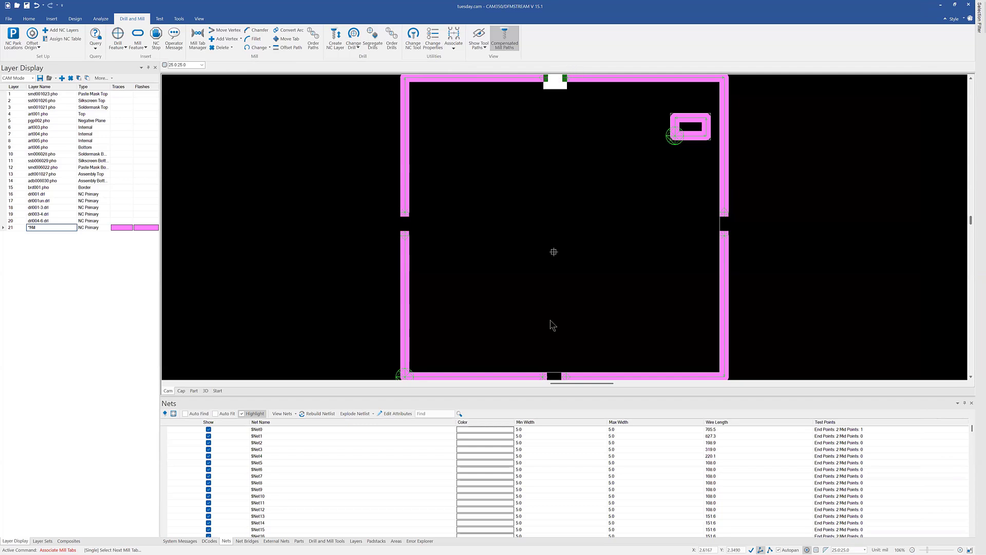
click(555, 376)
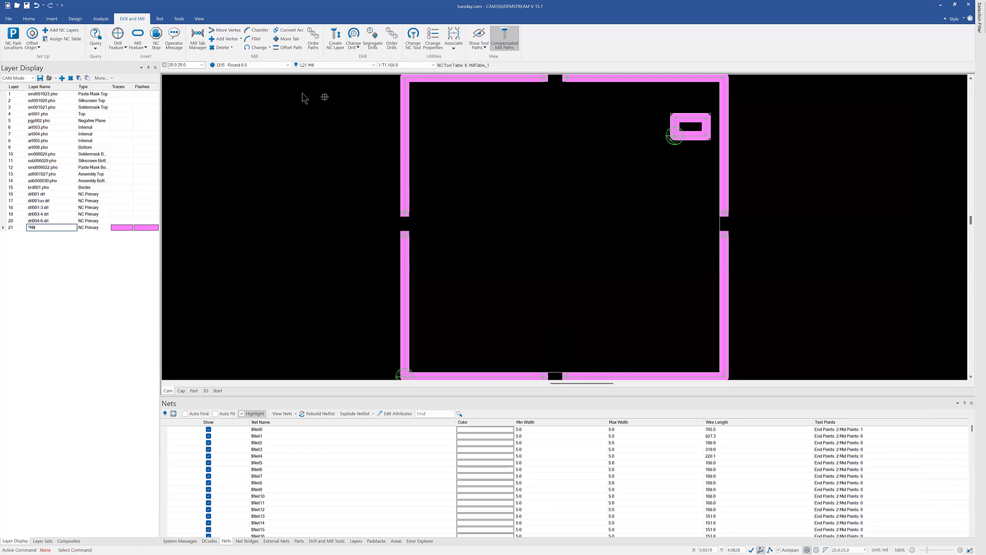
- Move the left mill tab, together with its associated right tab, a short distance up the outer mill path
click(285, 39)
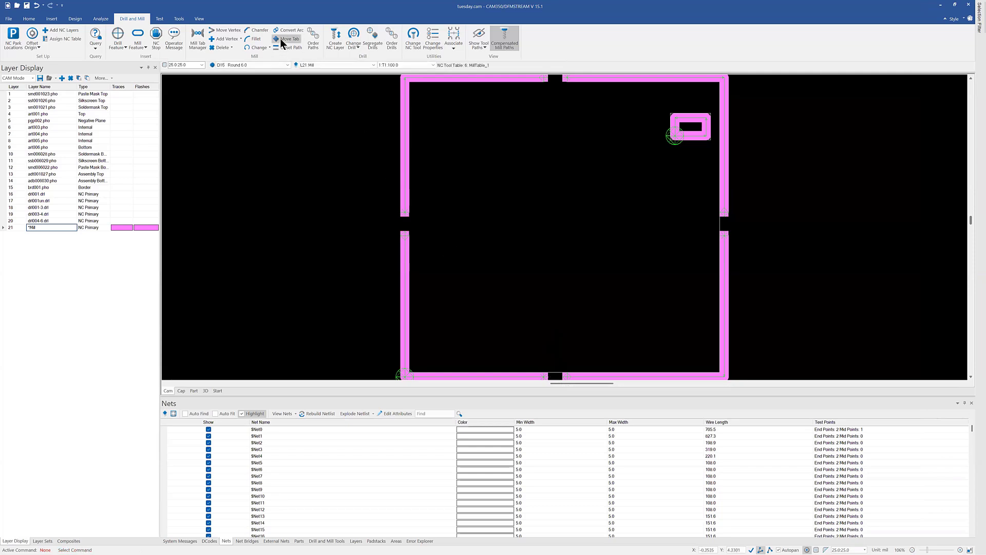
click(405, 224)
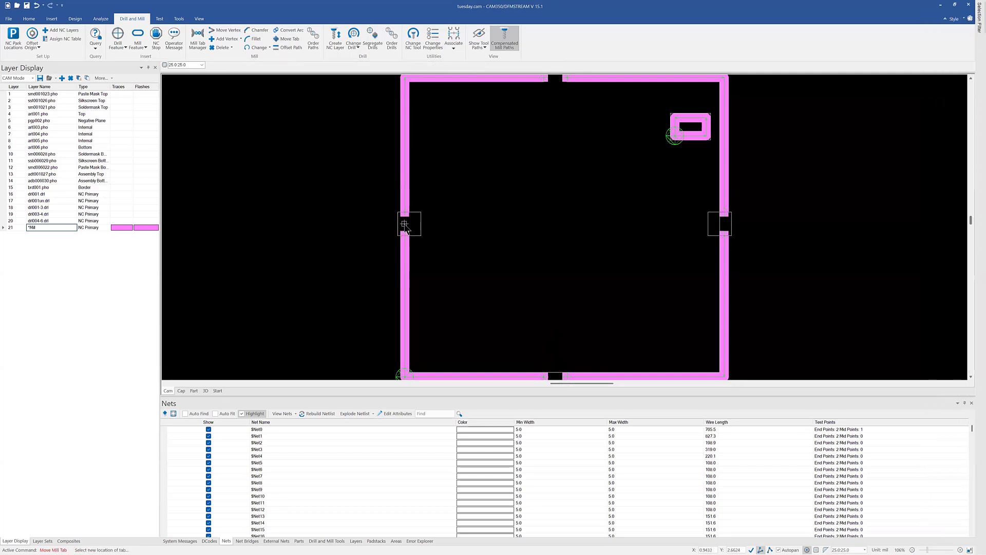
click(405, 197)
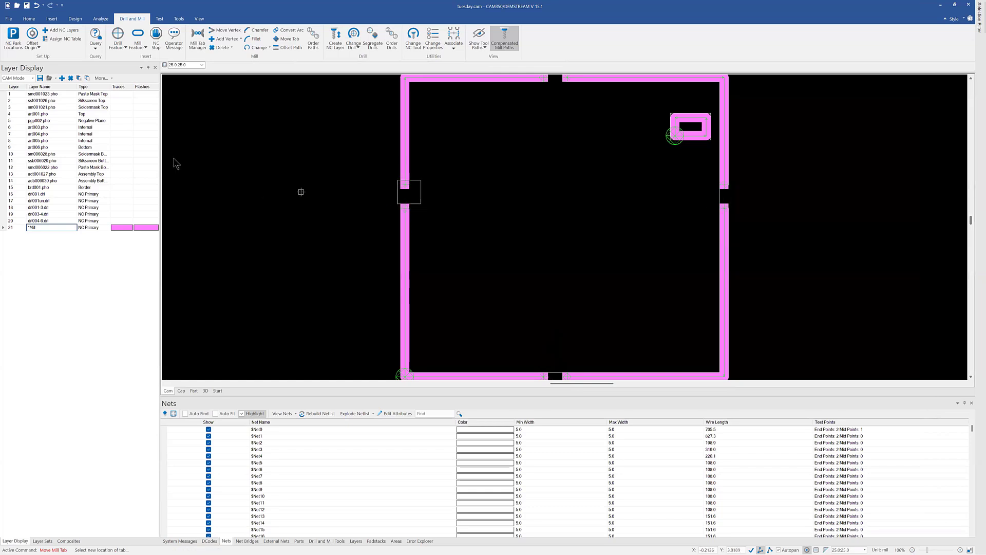
- Show the Assembly Top and Assembly Bottom layers with the mill paths, return to only the Mill layer, and release the tab
double_click(52, 174)
double_click(51, 181)
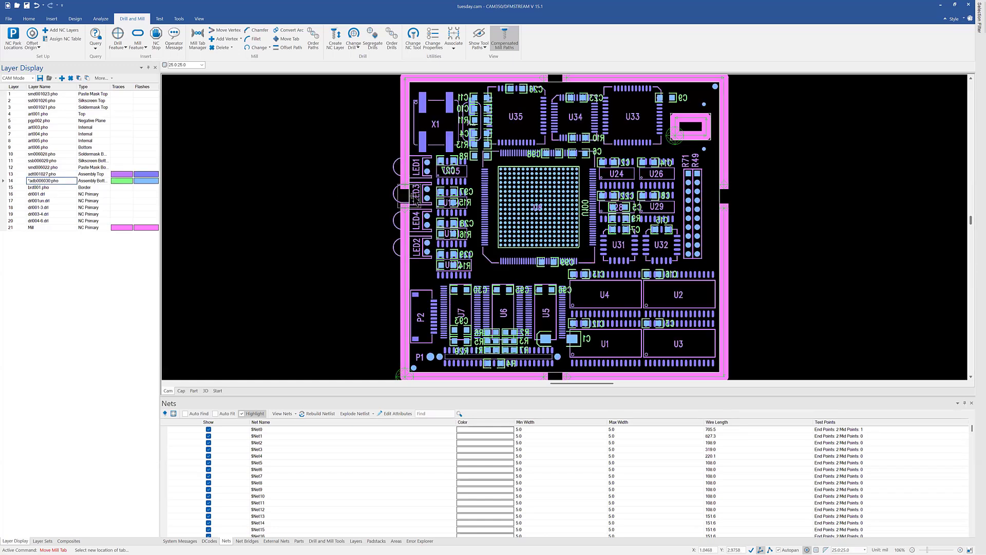
double_click(45, 227)
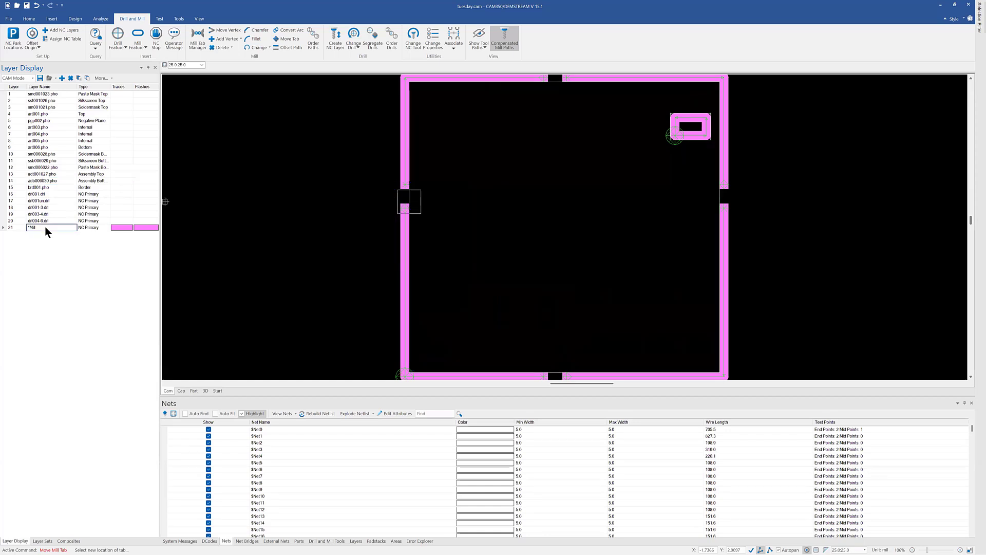
right_click(413, 228)
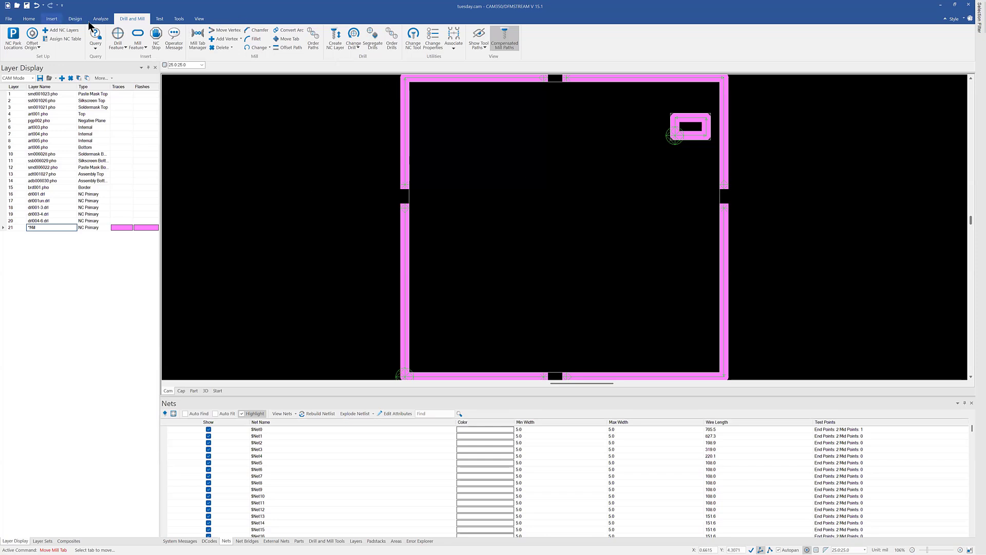
- Review the Drill and Mill check's drill, spacing and mill constraints, including mill tab errors, without running it
click(100, 18)
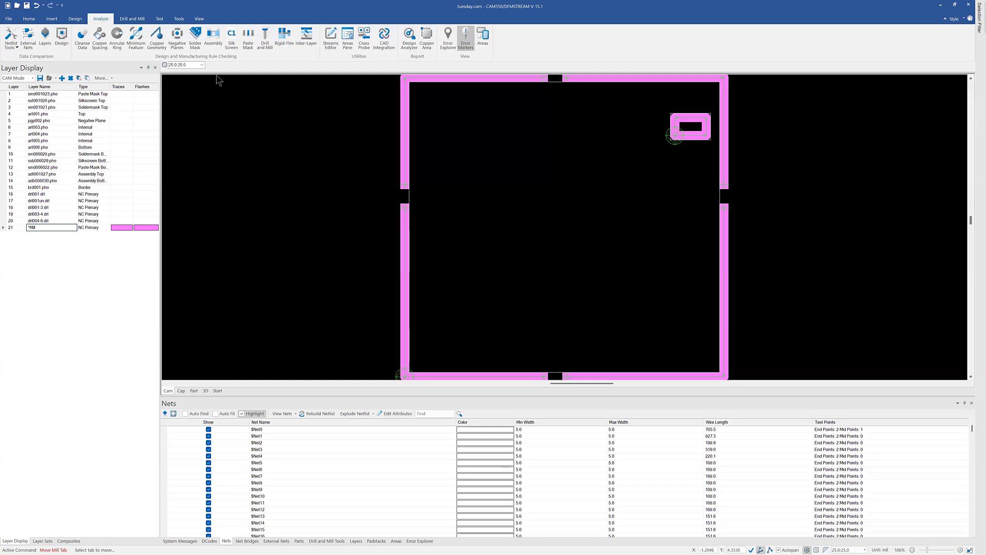
click(265, 39)
drag(705, 118, 250, 80)
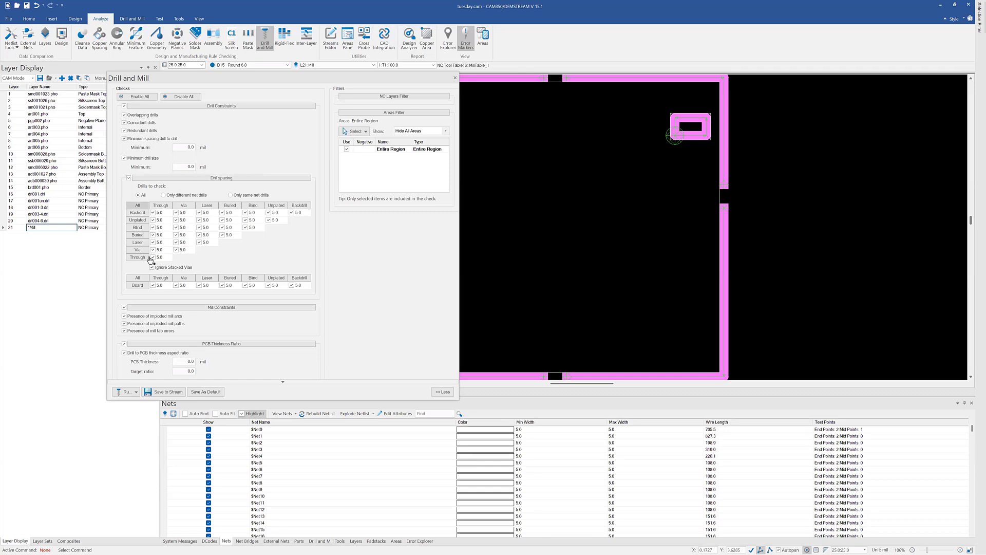
click(455, 78)
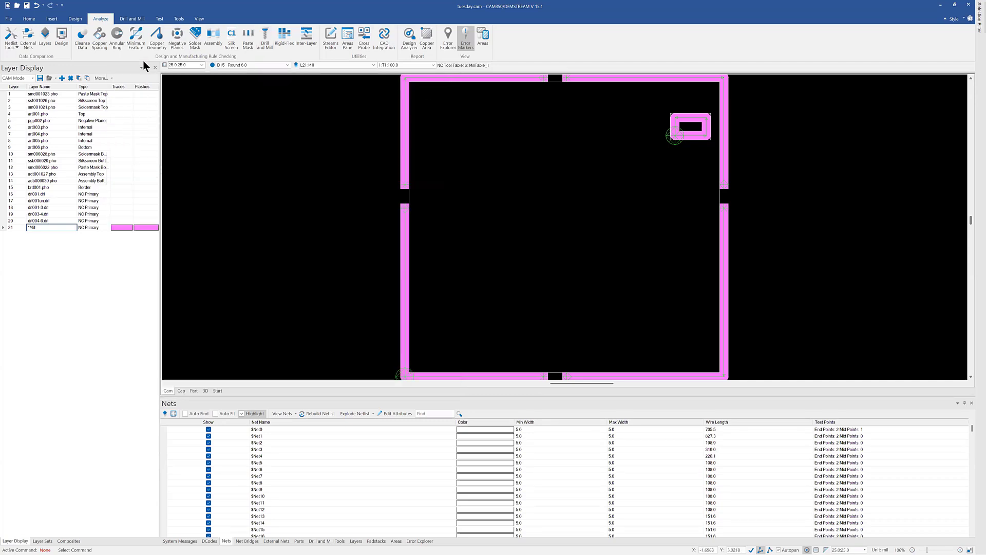
- Review the constraints of the Copper Spacing and Copper Geometry checks without running either check
click(102, 36)
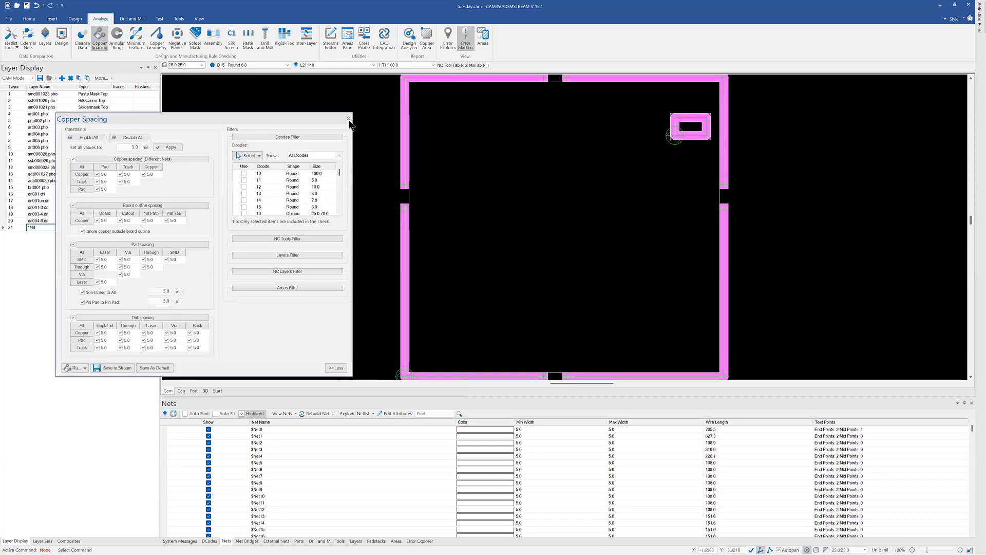
click(348, 119)
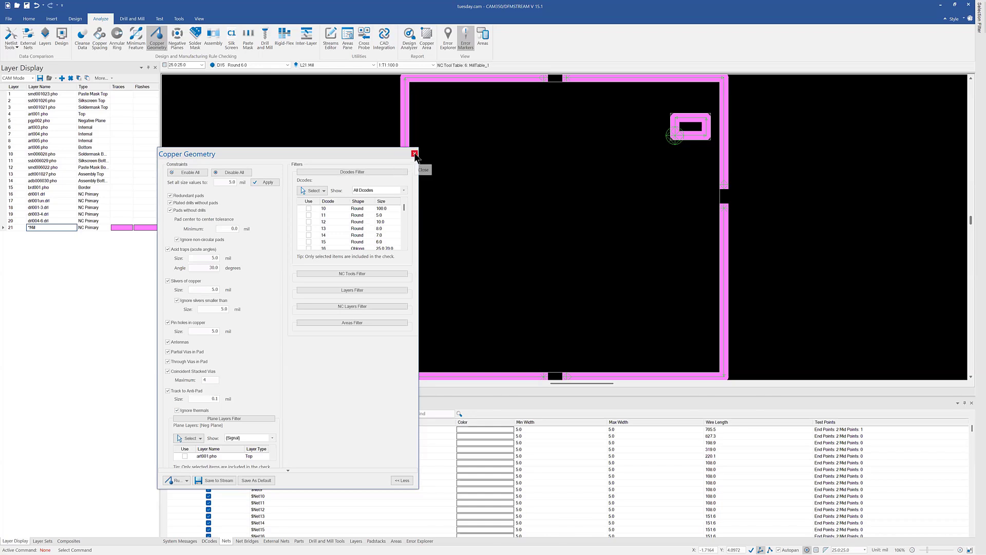
click(415, 154)
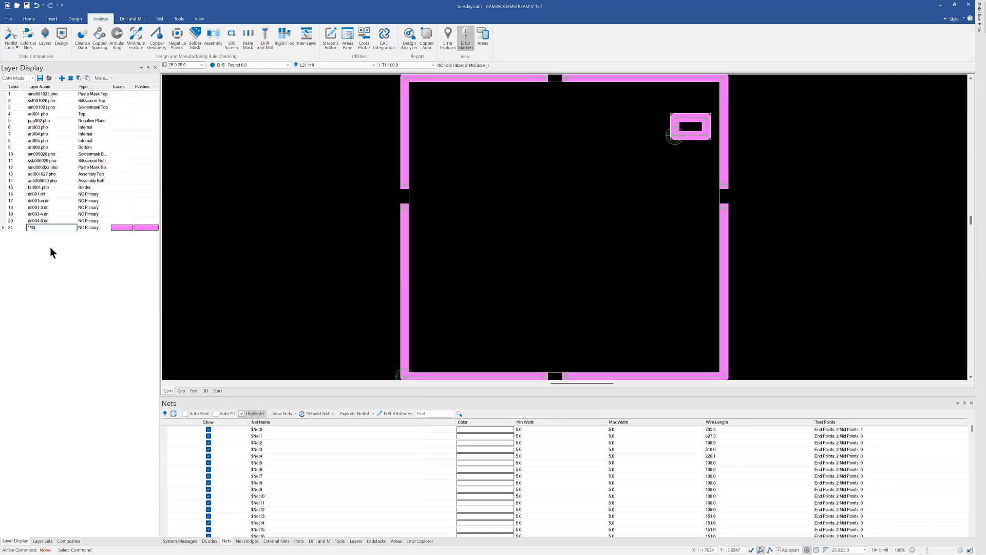
- Display all layers with the whole board in view
scroll(349, 181, up, 5)
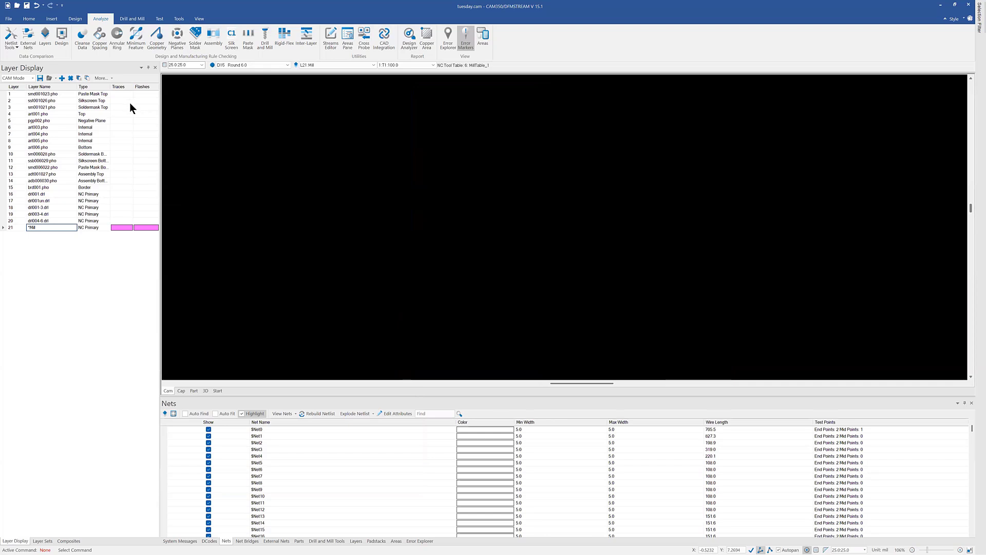
scroll(300, 101, down, 5)
key(Home)
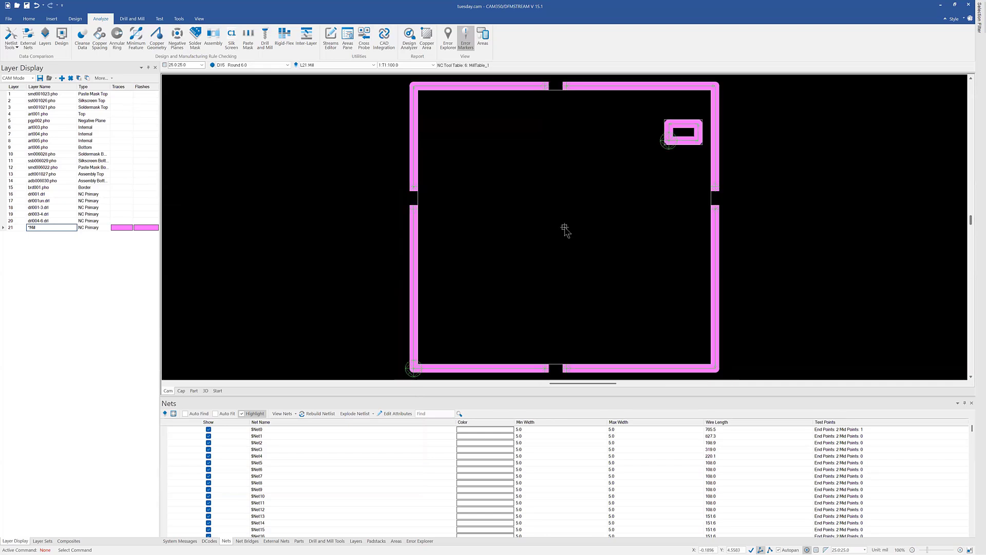
click(79, 78)
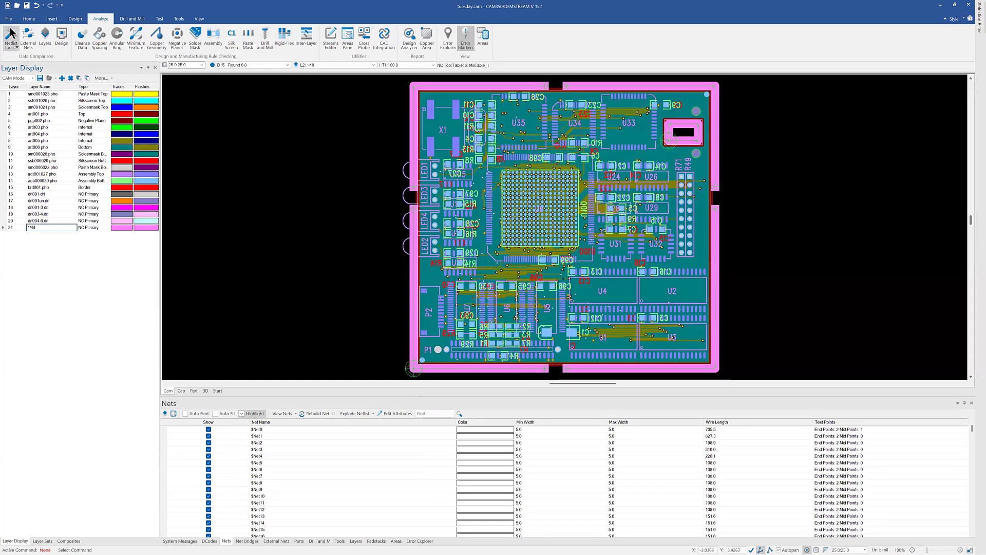
- Start merging 2018 demo from Gerber.cam from the Desktop folder into the open design
click(9, 19)
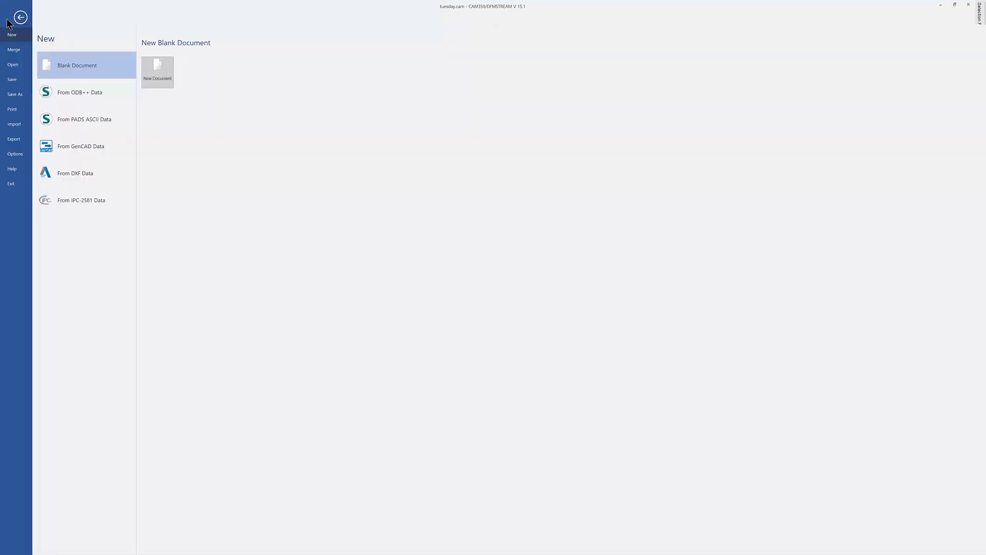
click(13, 50)
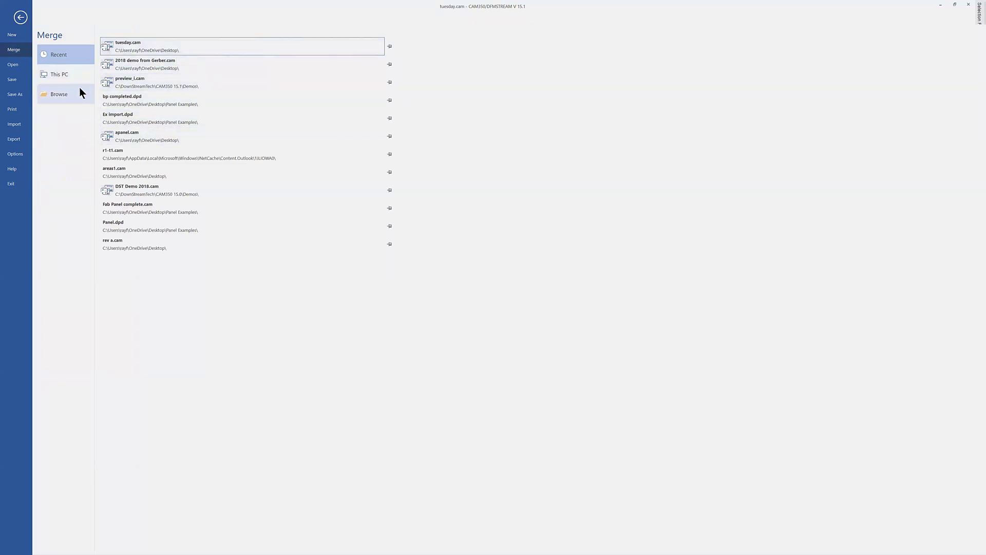
click(60, 96)
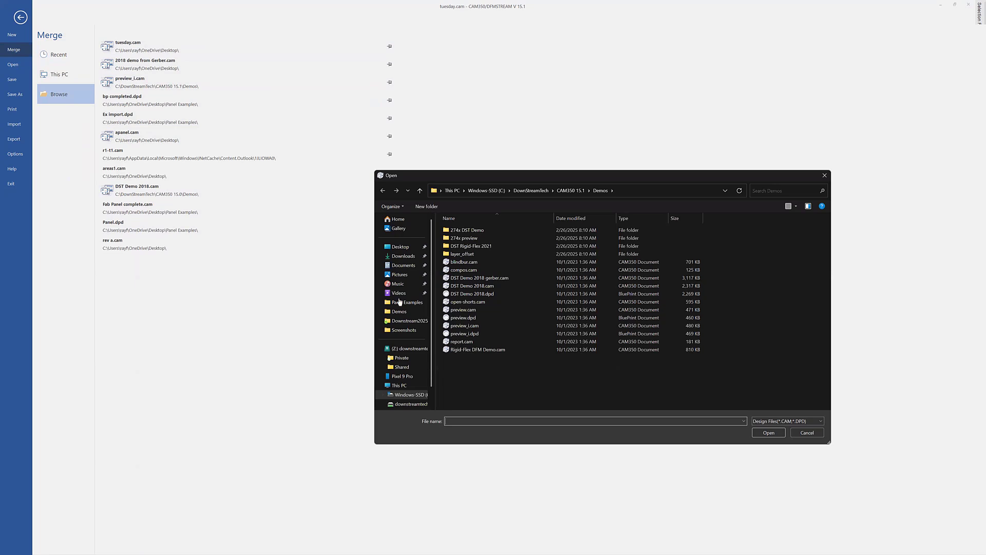
click(401, 247)
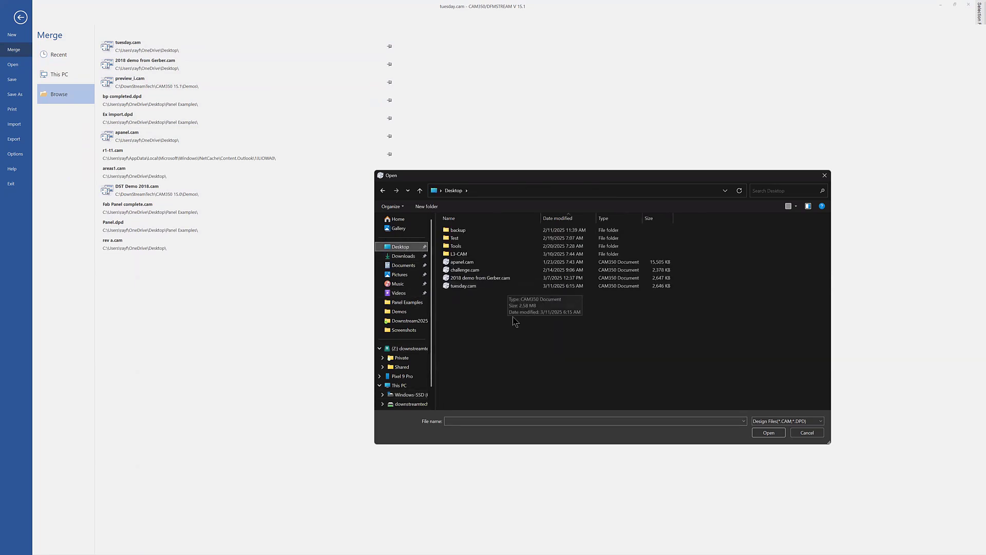
click(481, 278)
click(768, 432)
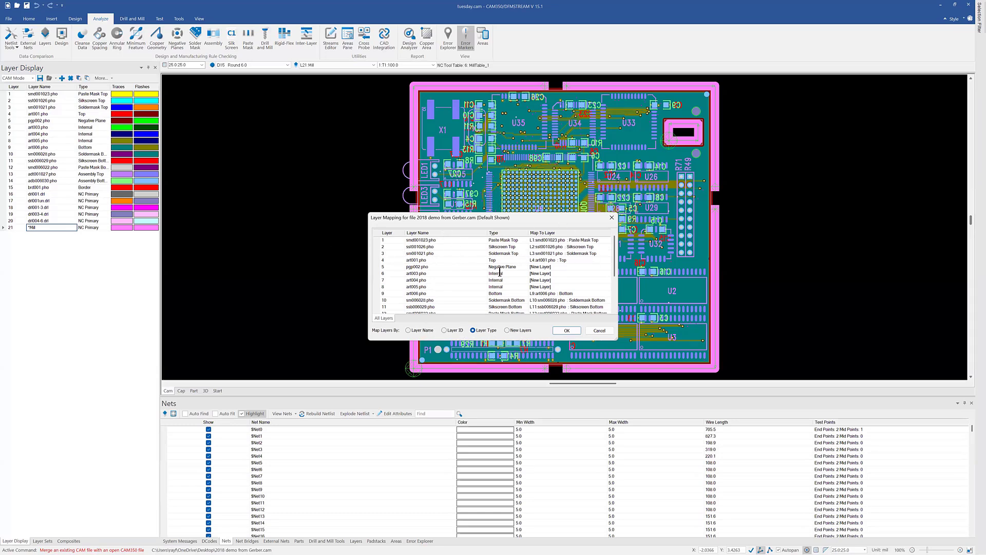
- Compare mapping the merged layers by Layer ID, Layer Type and Layer Name, and cancel the merge
click(459, 332)
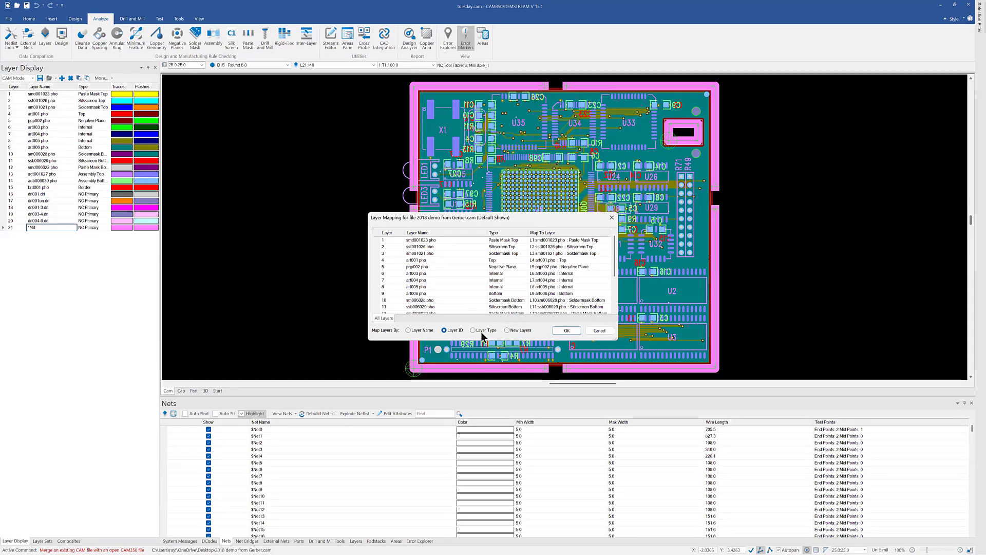
click(474, 332)
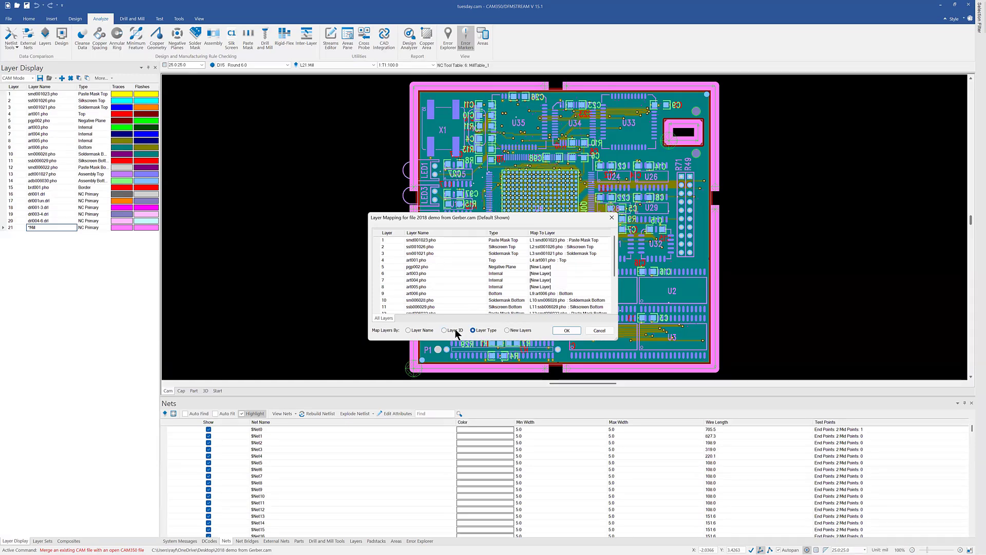
click(455, 331)
click(409, 330)
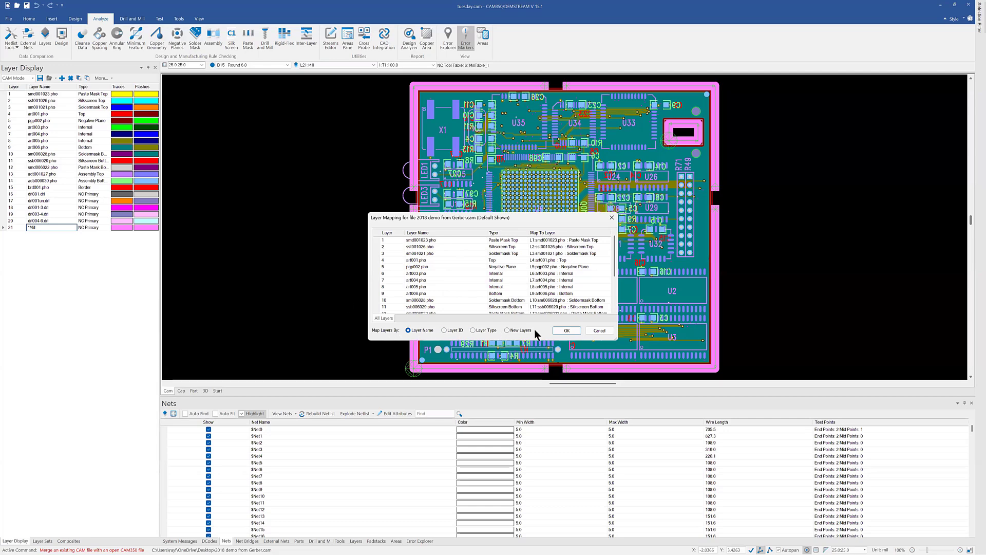
click(594, 333)
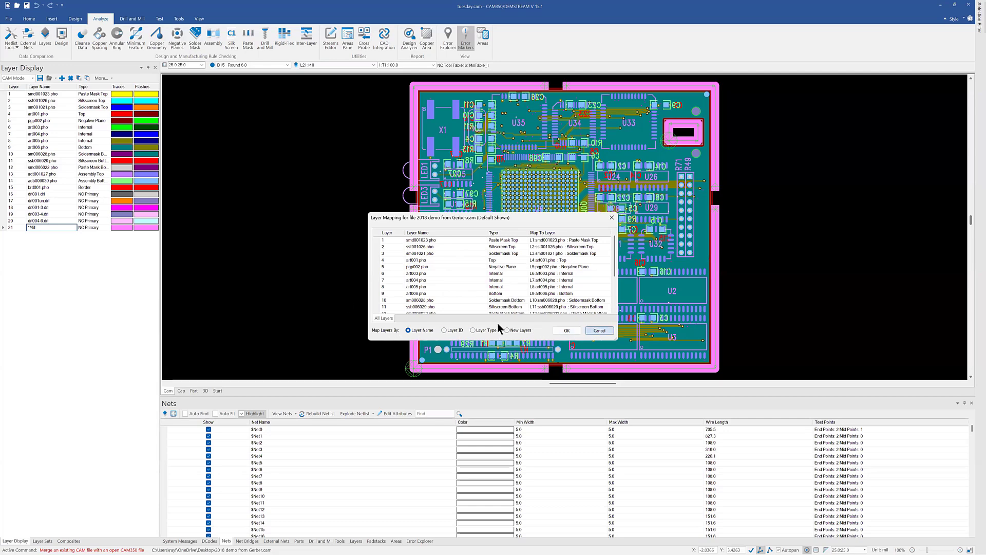
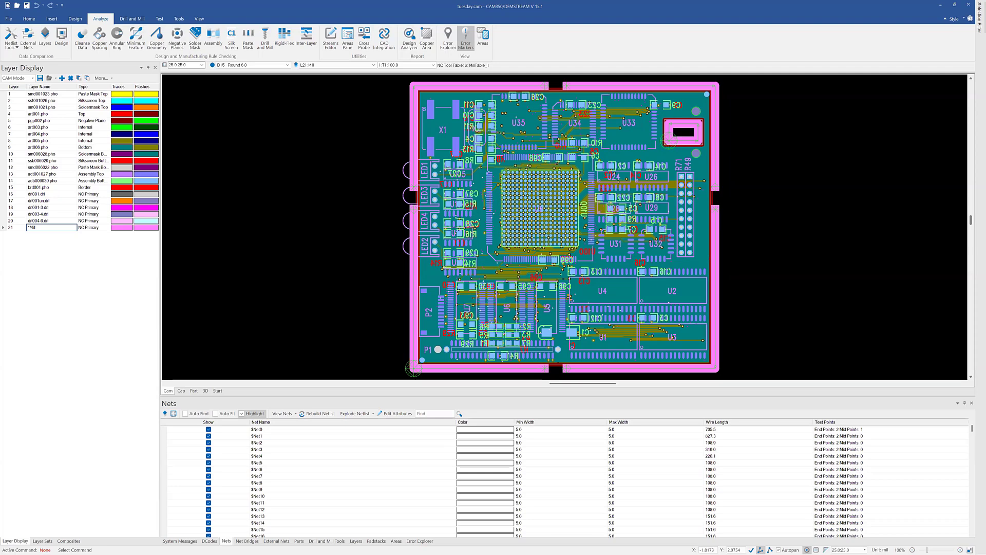
- Run the Minimum Feature check inside the board outline only and load its errors into the Error Explorer
click(419, 541)
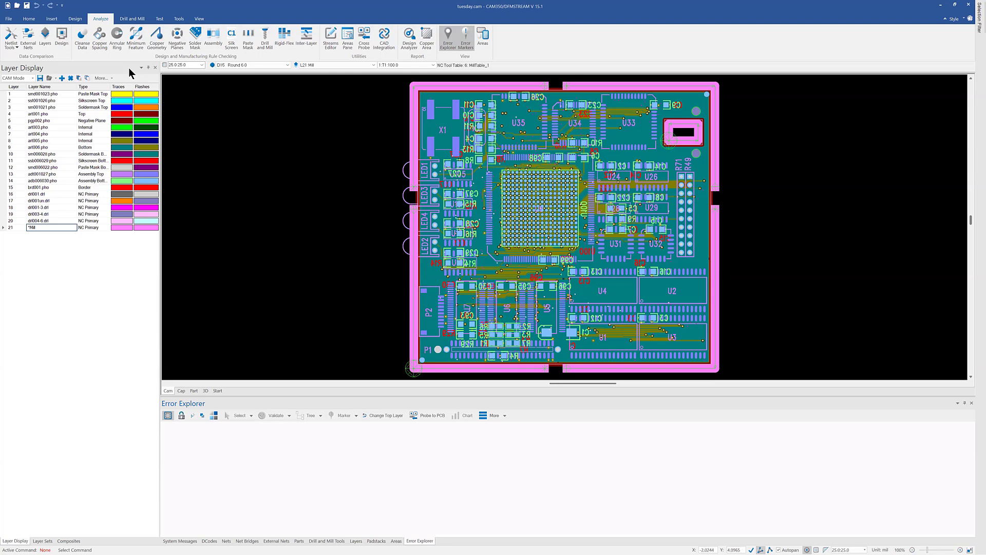
click(136, 37)
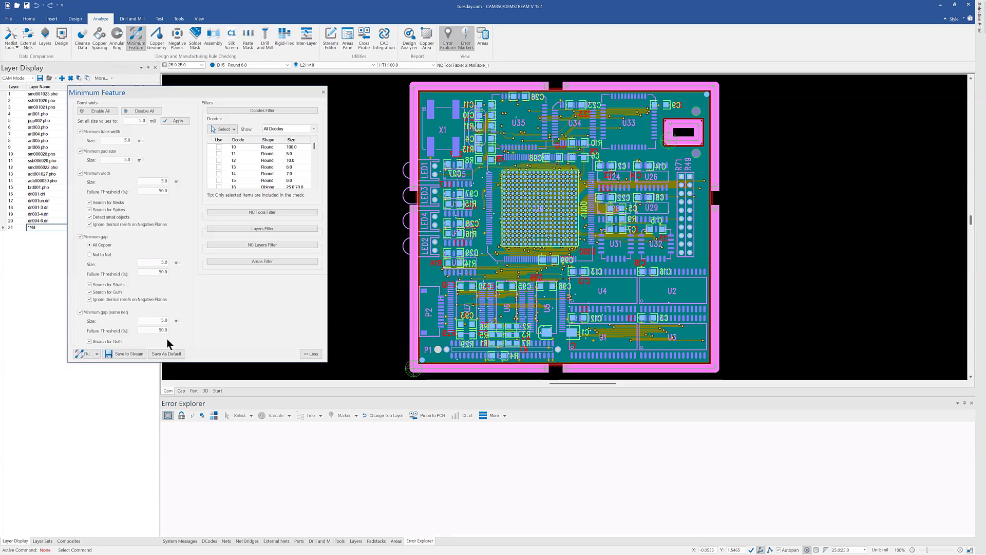
click(95, 353)
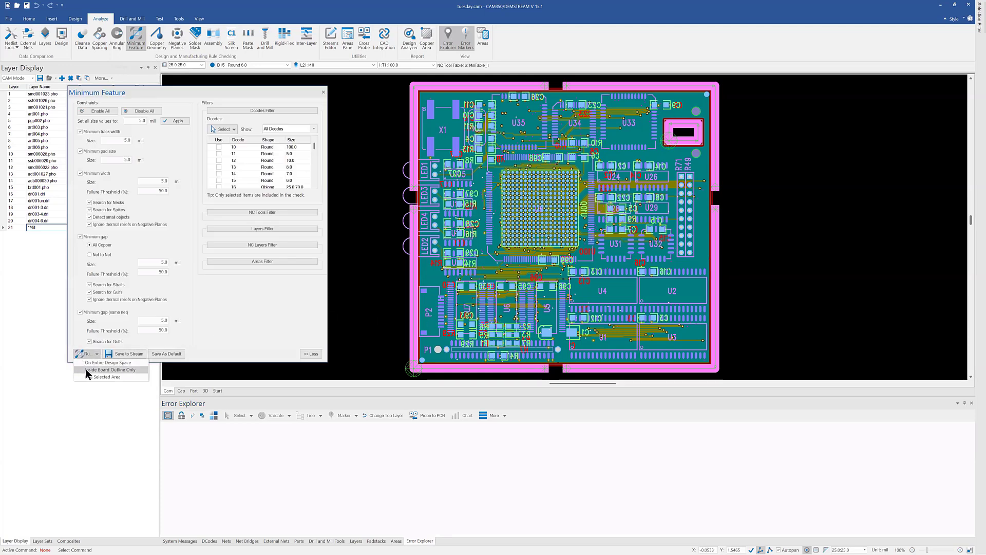
click(85, 368)
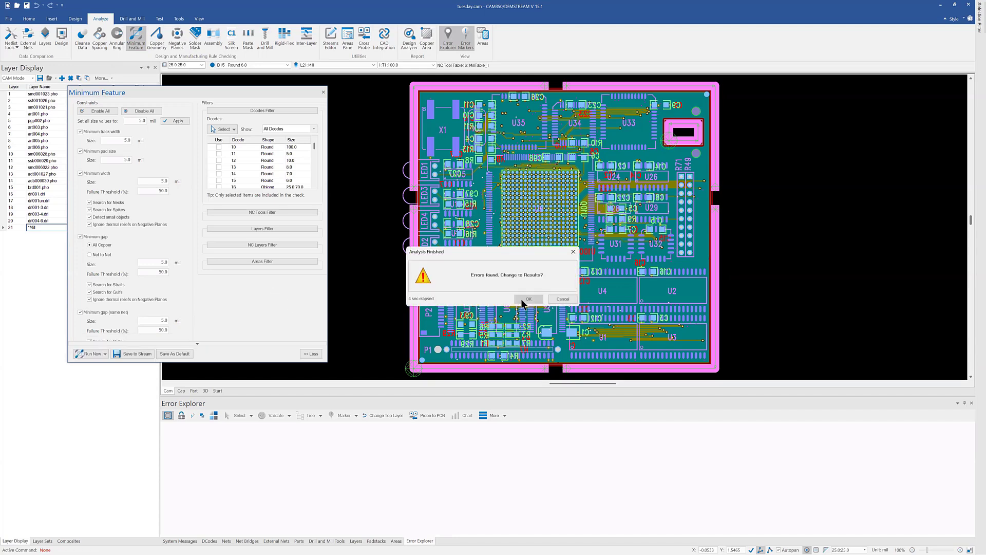
click(528, 299)
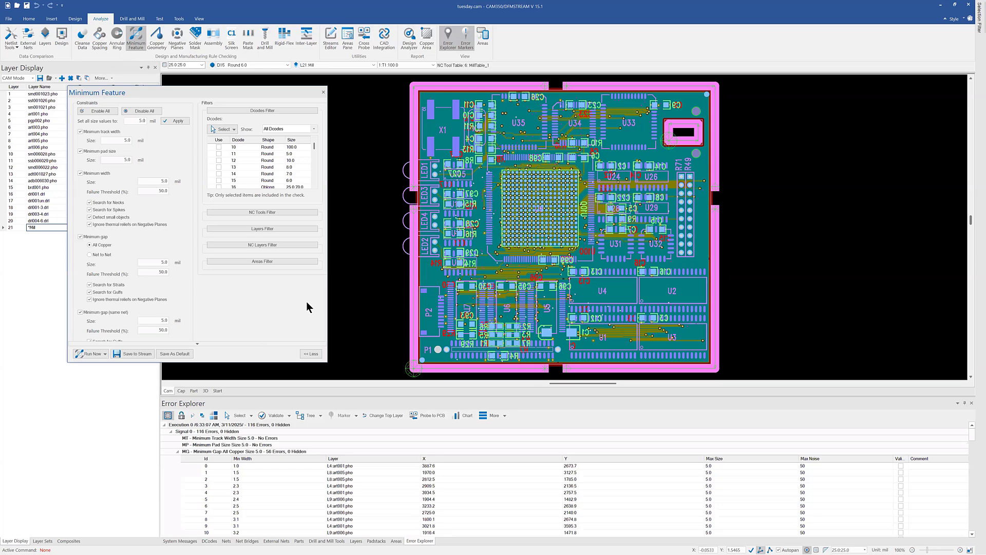
click(323, 92)
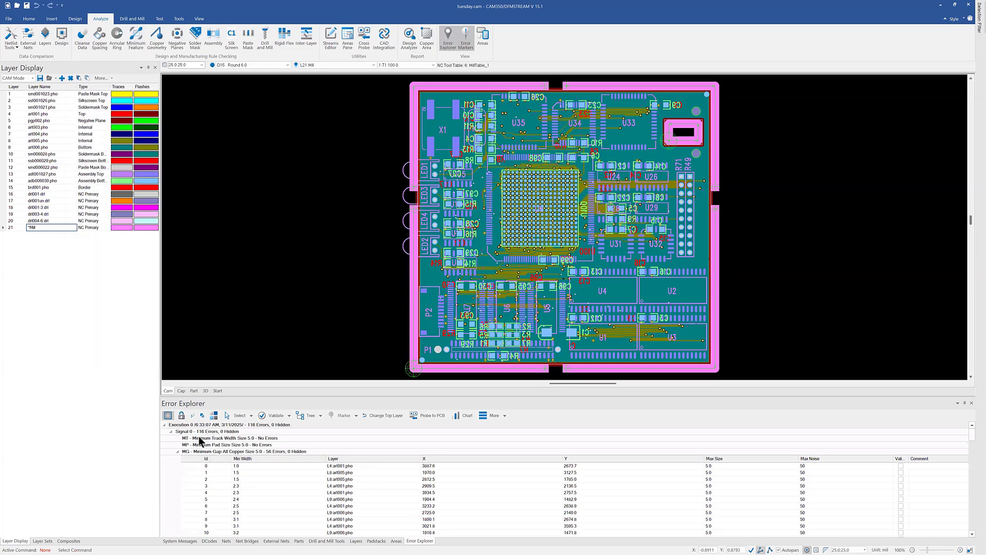
- Collapse the Minimum Gap All Copper, Minimum Width and Minimum Gap (Same Net) error groups
click(176, 451)
click(177, 458)
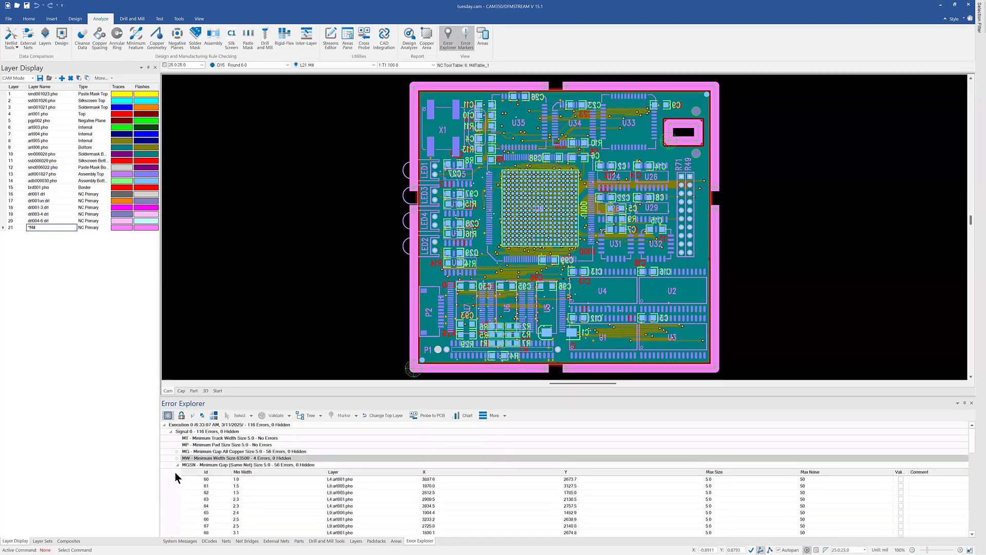
click(177, 464)
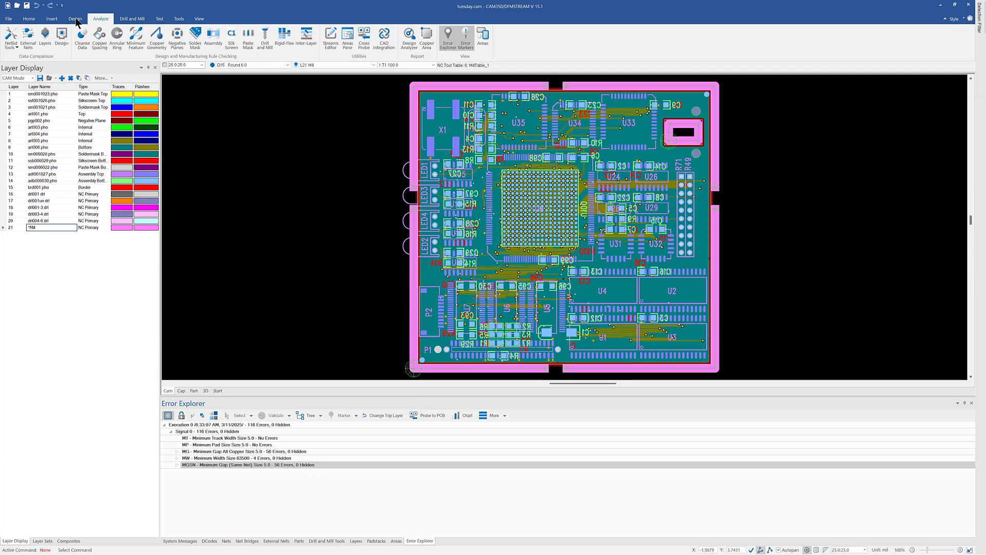
- Start a new blank document without saving the changes to the open design
click(8, 19)
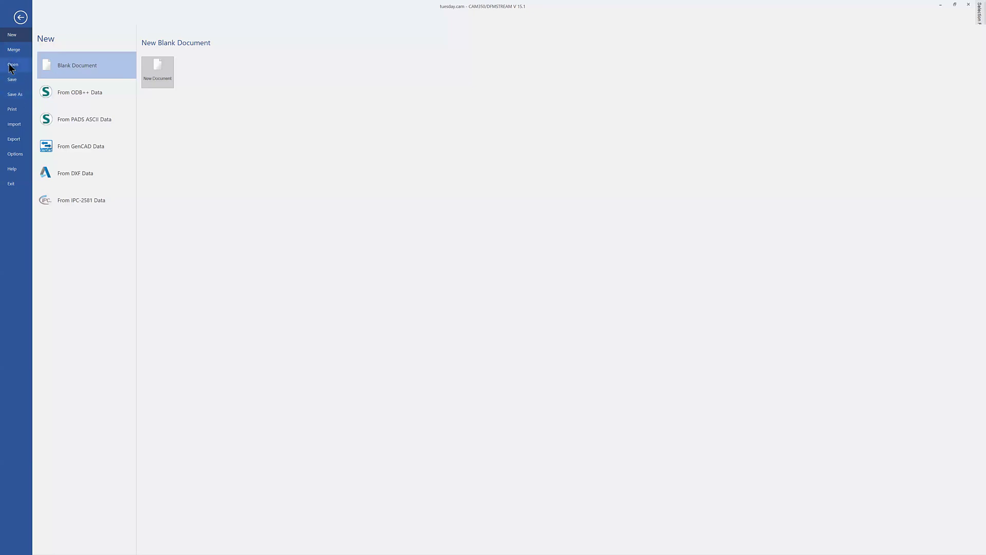
click(161, 72)
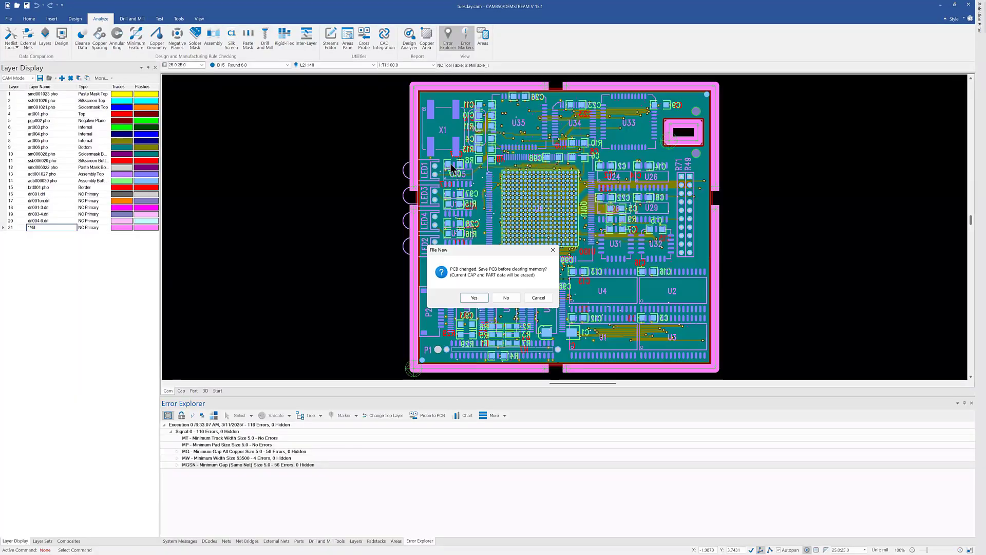
click(506, 298)
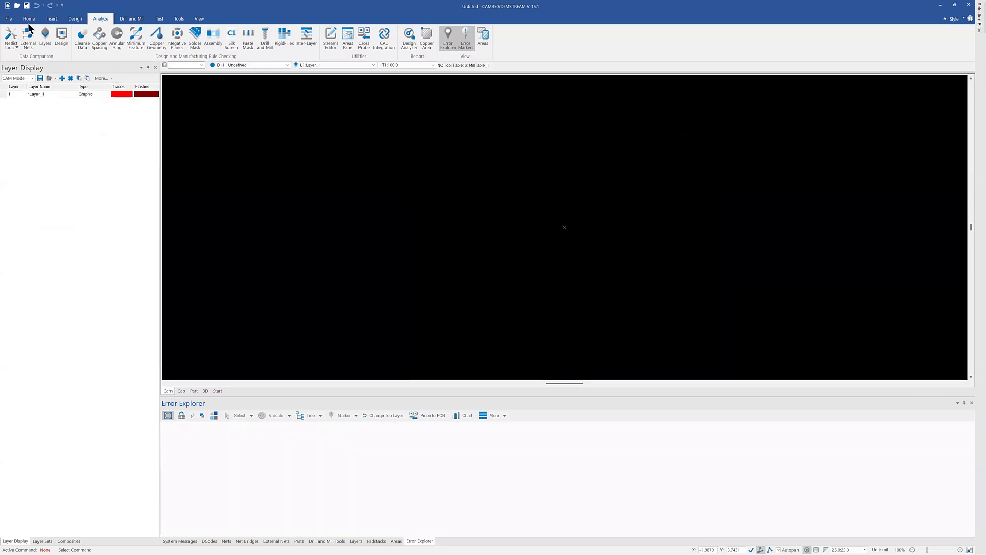
- Import the ODB++ archive DST Demo 2018.tgz from the CAM350 15.1 Demos folder
click(9, 19)
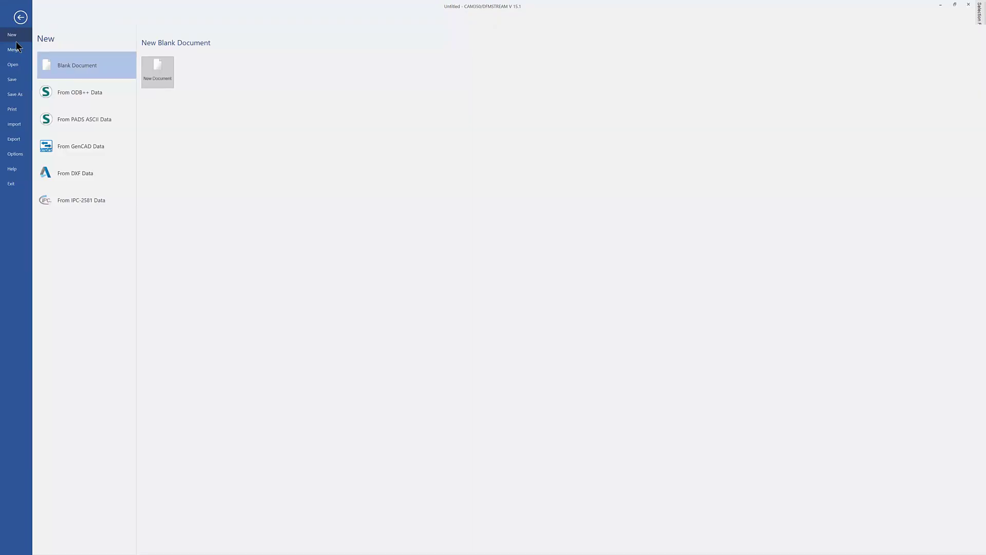
click(14, 124)
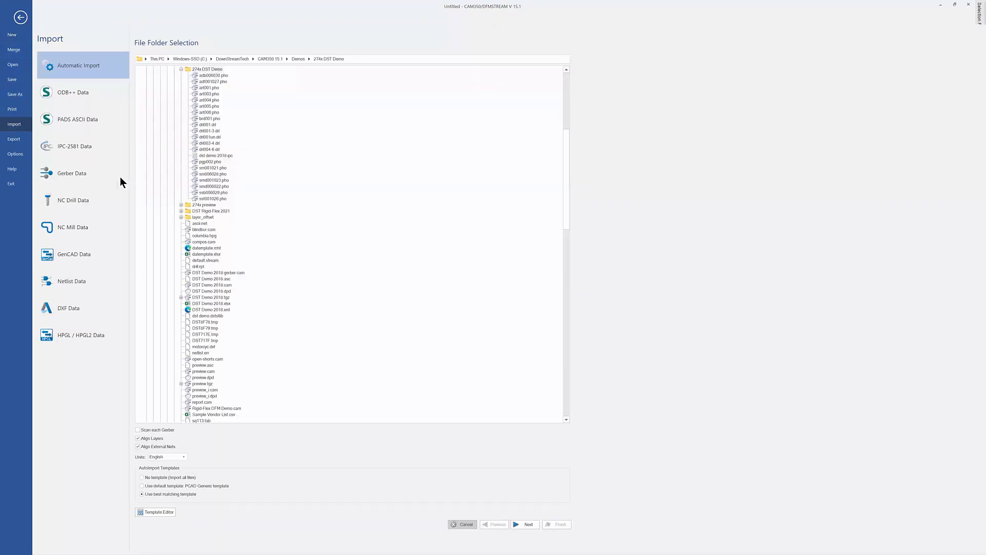
click(77, 94)
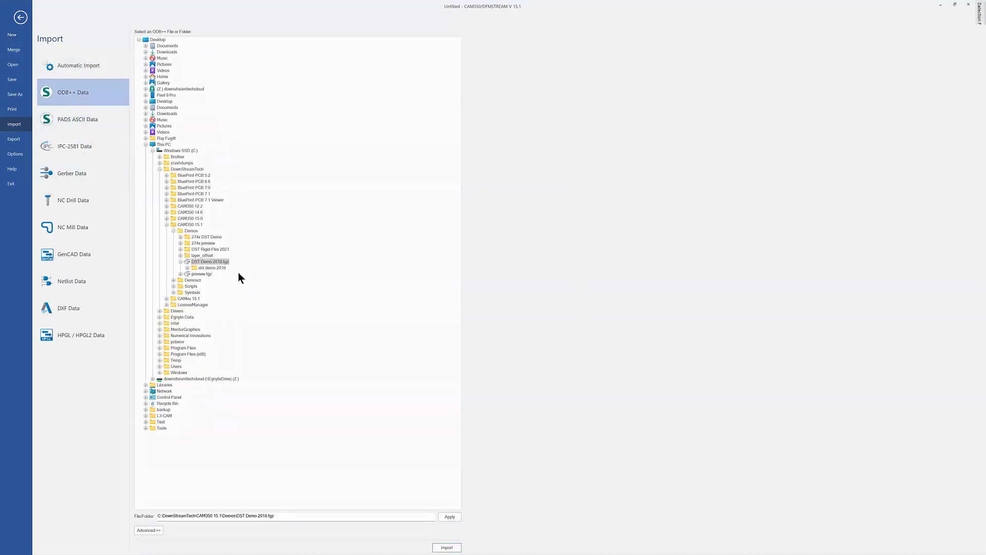
click(447, 547)
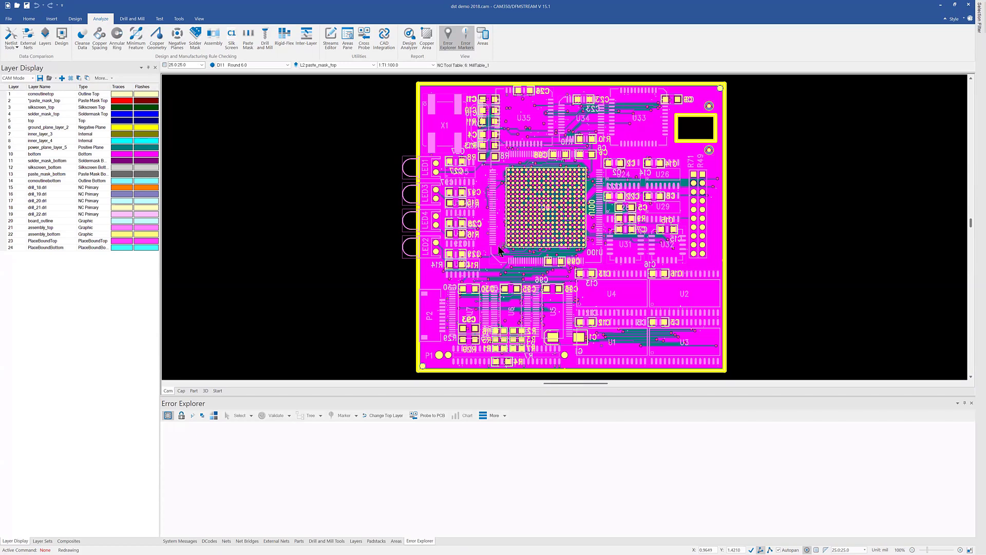
- Compare the PlaceBoundTop and PlaceBoundBottom layers by isolating each in turn, ending with only PlaceBoundTop shown
click(45, 242)
double_click(44, 242)
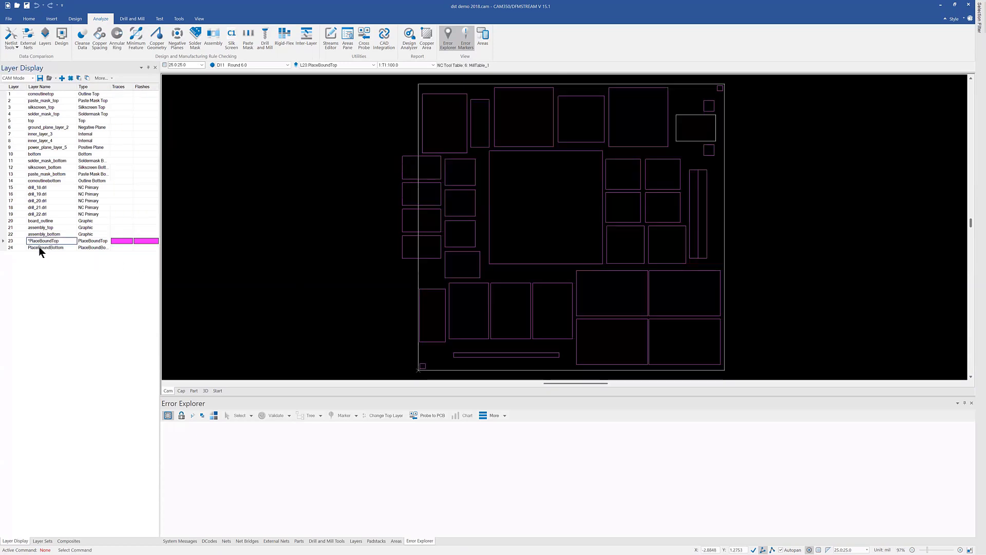
double_click(45, 246)
double_click(41, 240)
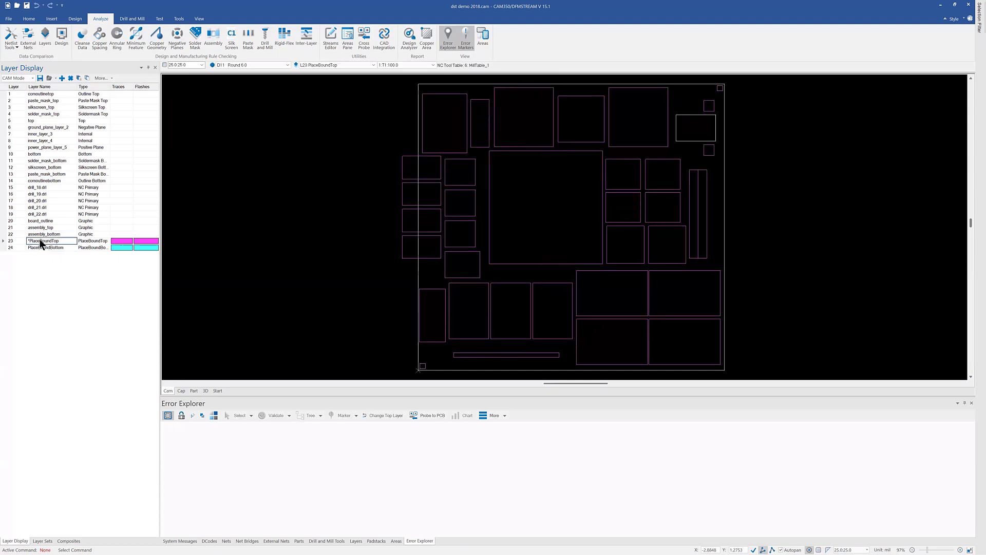
double_click(41, 245)
double_click(44, 239)
double_click(49, 246)
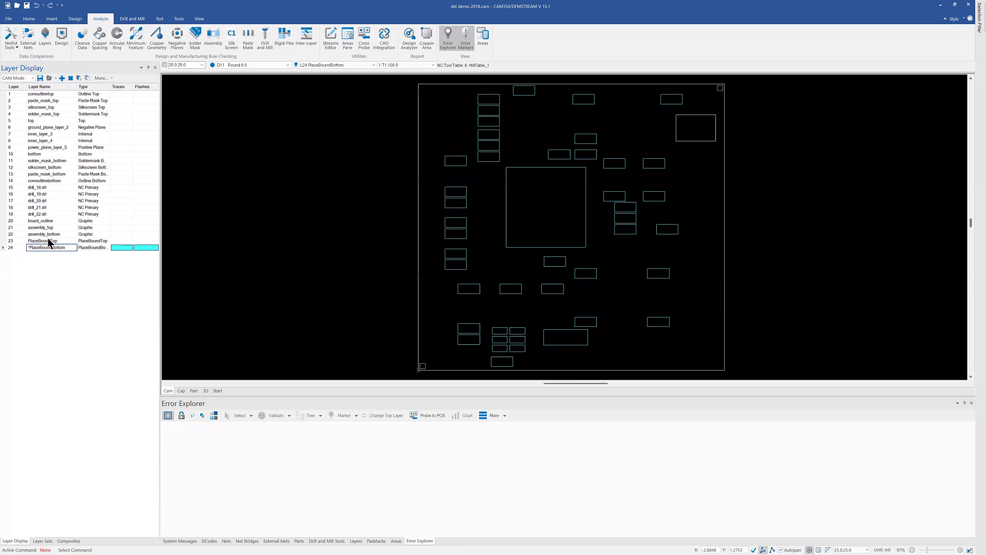
double_click(49, 240)
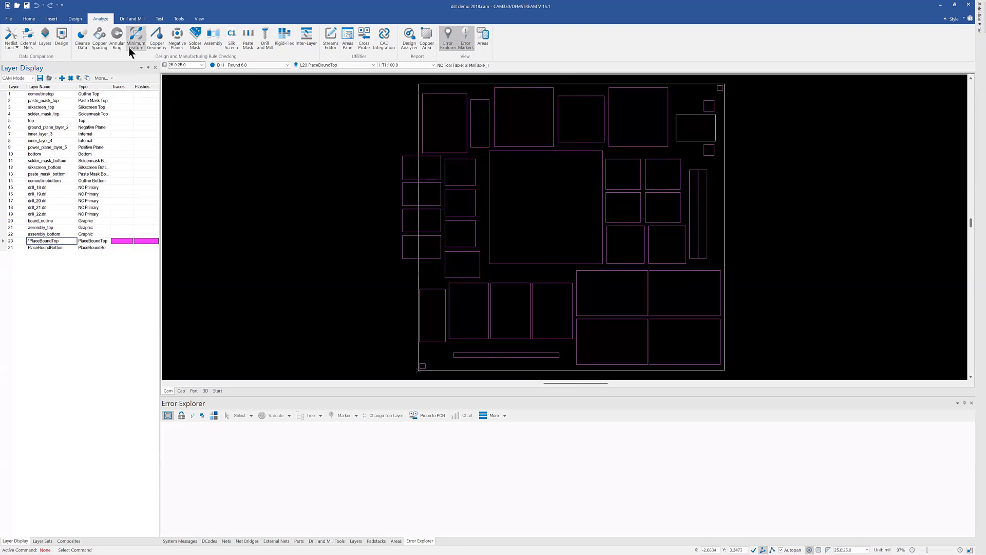
- Review the placement boundary settings for ODB++, IPC2581 and PADS Layout import without changing any option
click(29, 19)
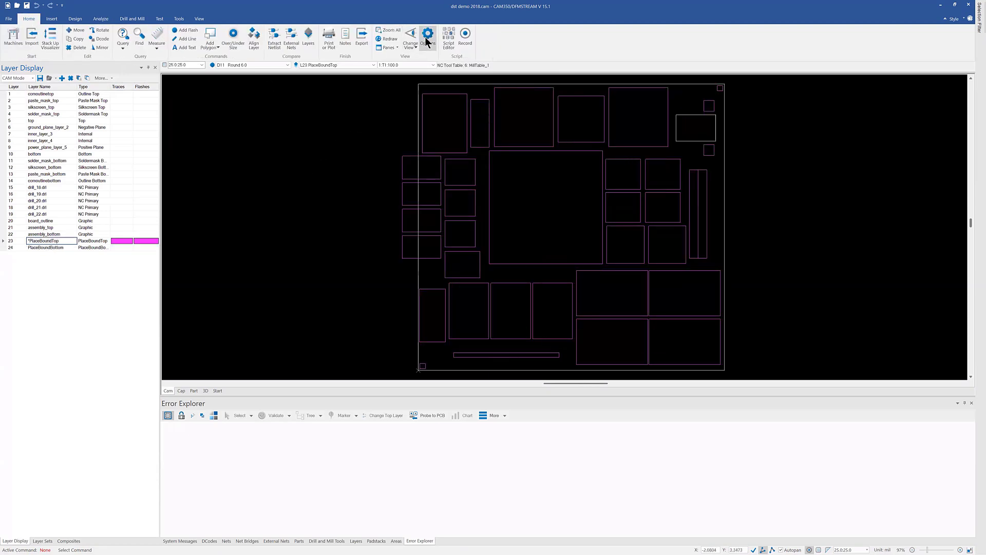
click(427, 36)
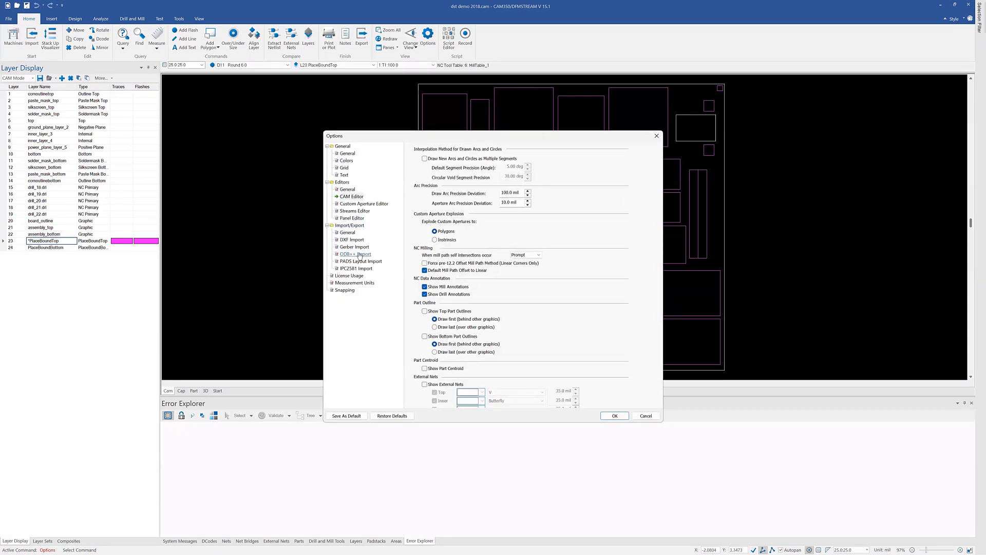
click(361, 254)
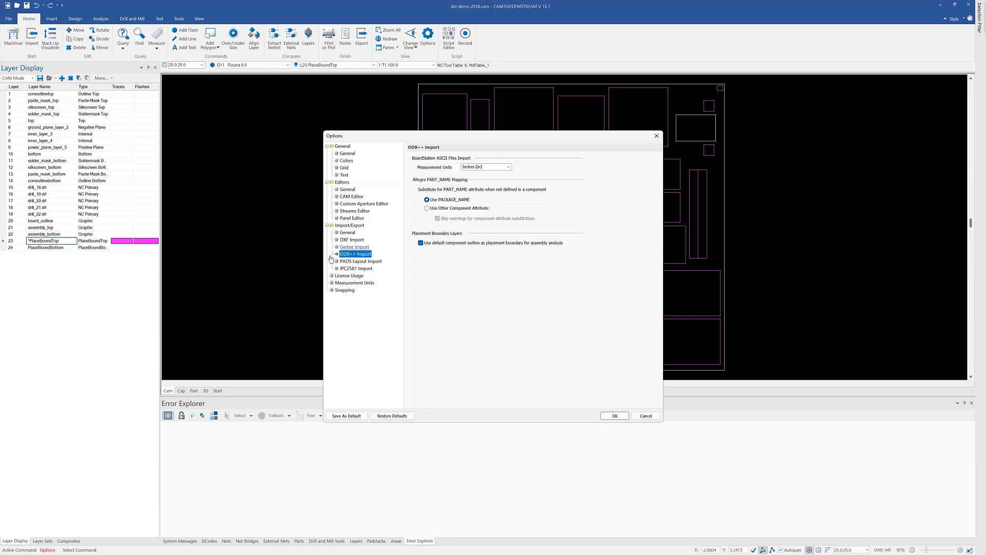
click(355, 269)
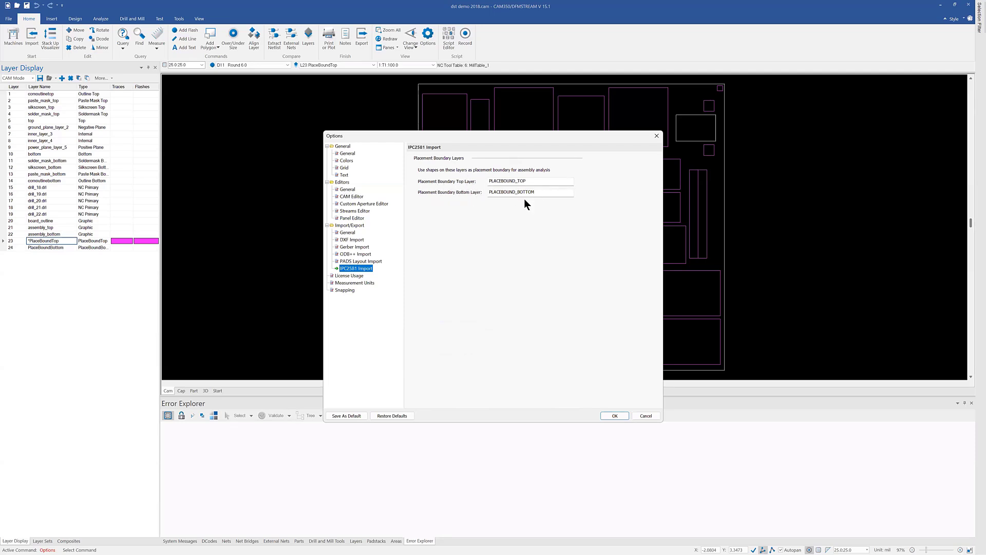
click(362, 261)
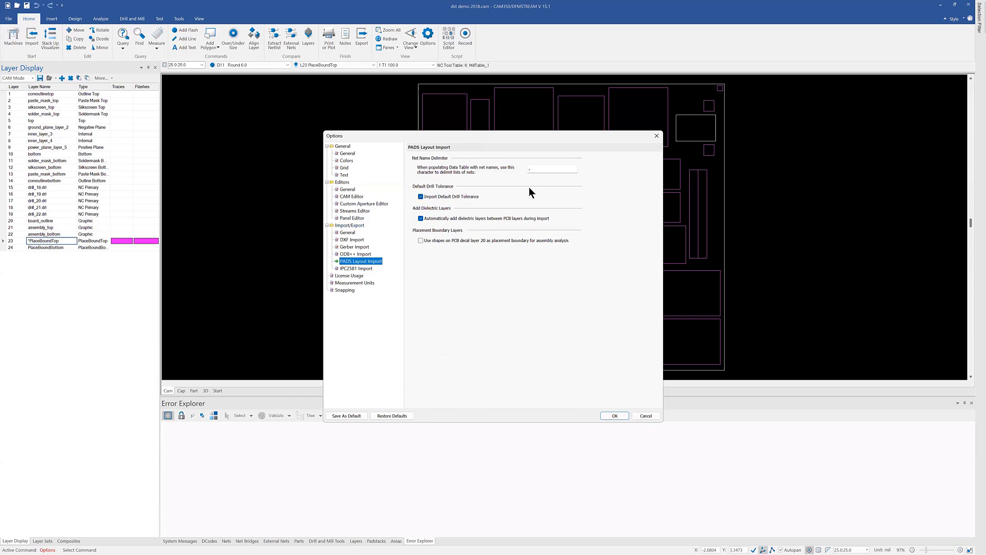
click(648, 414)
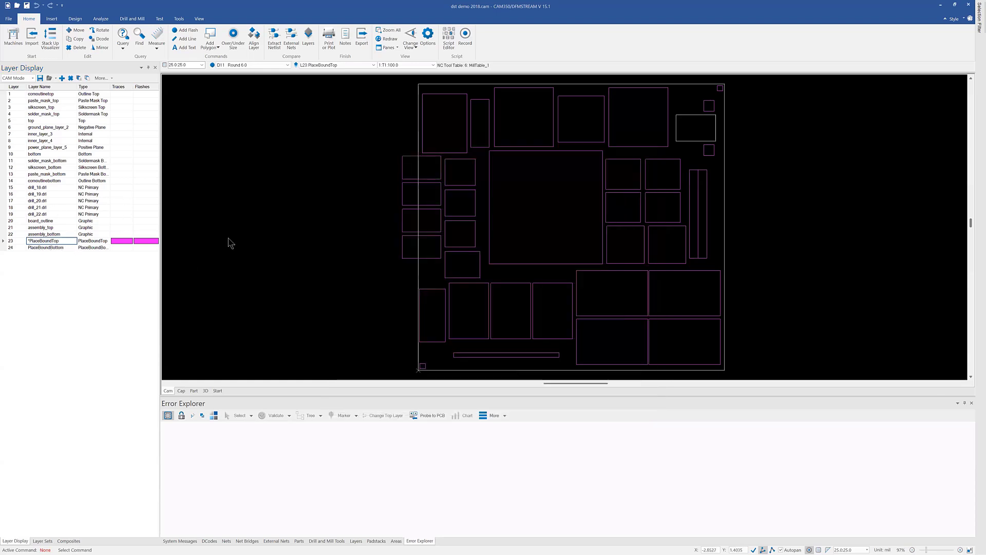
- Review the part spacing constraints and PlaceBound layer filter of the Assembly check without running it
click(101, 19)
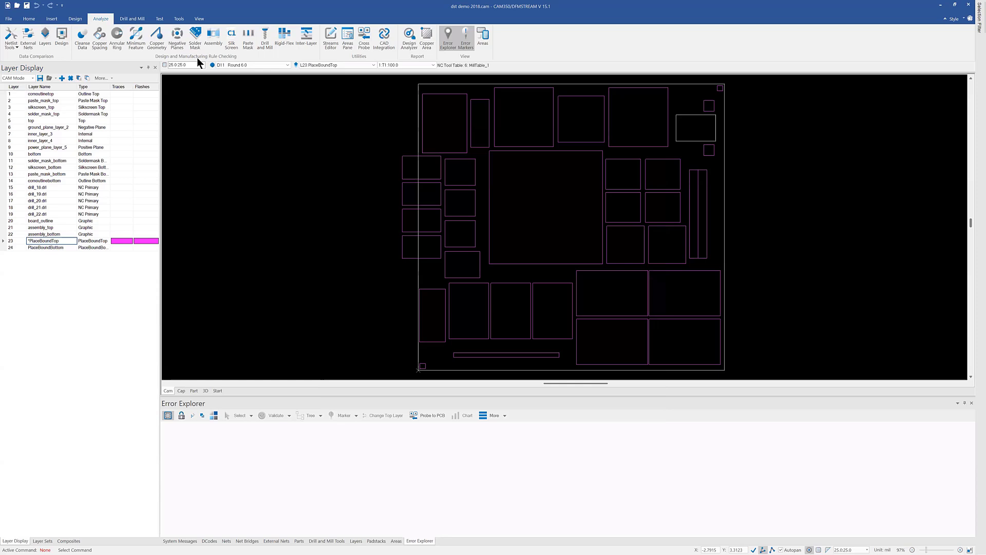
click(213, 37)
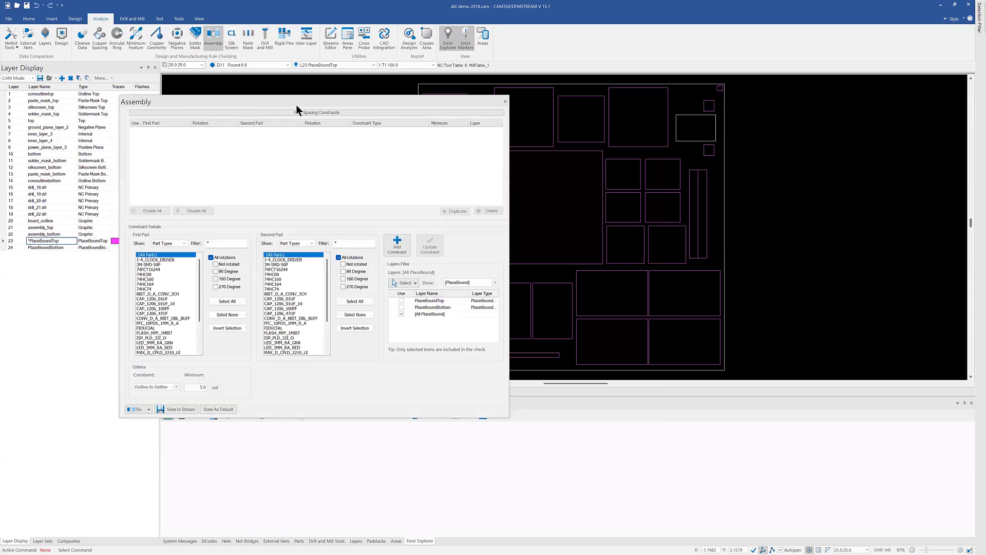
drag(297, 106, 526, 113)
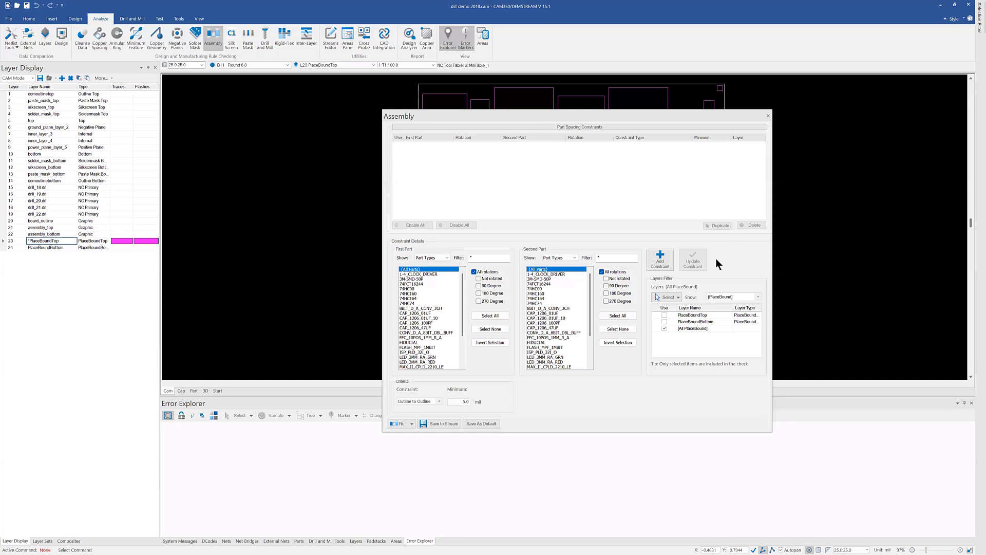
click(767, 116)
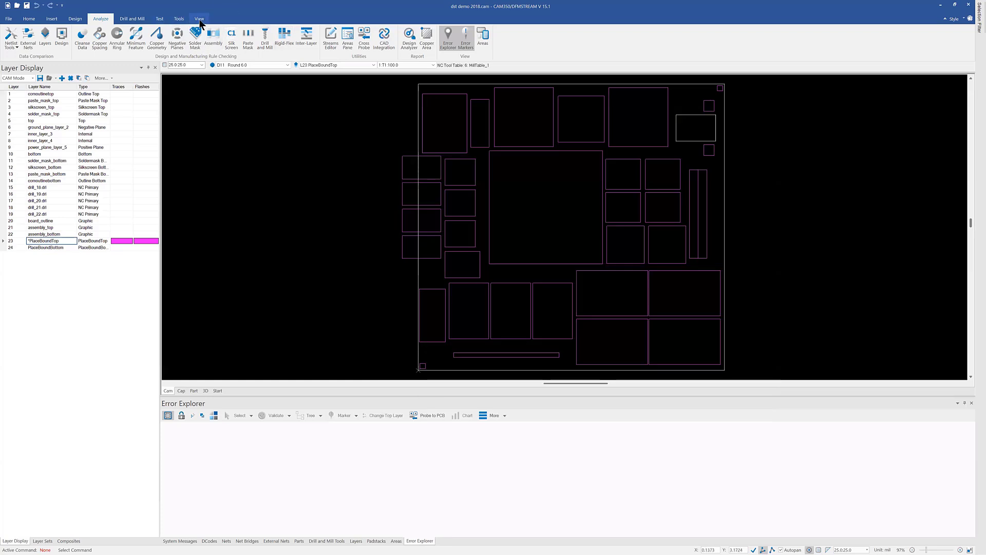
- View the top part outlines over the PlaceBoundTop layer and on the isolated board_outline layer, and hide the outlines again
click(199, 19)
click(286, 31)
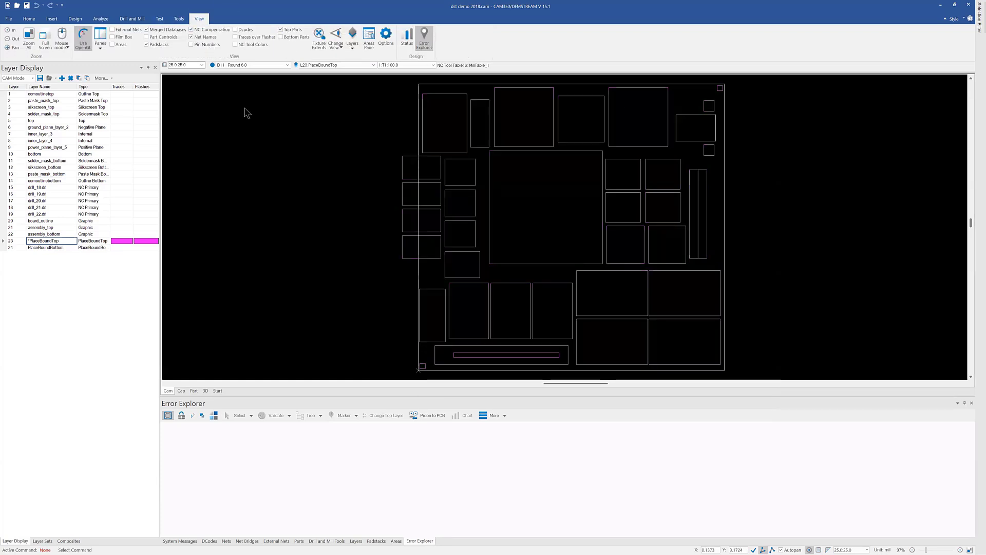
click(43, 220)
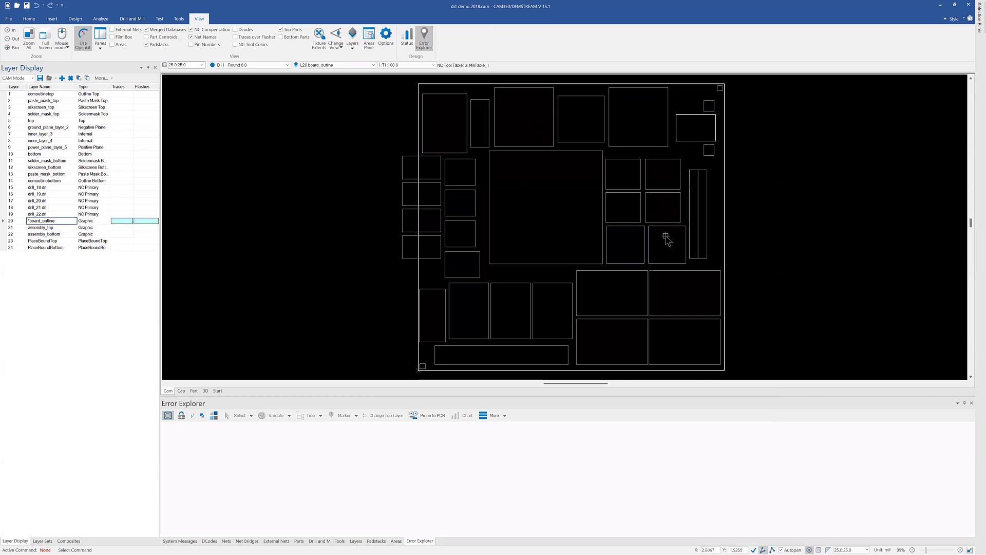
click(282, 30)
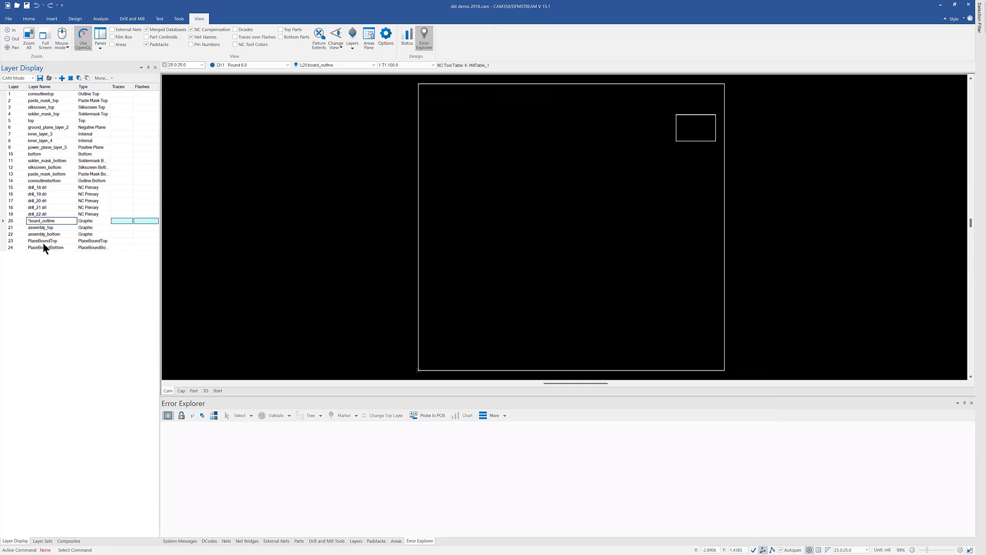
- Open the Assembly check and try the alternative grouping of the first part list, leaving it on Part Types
click(100, 18)
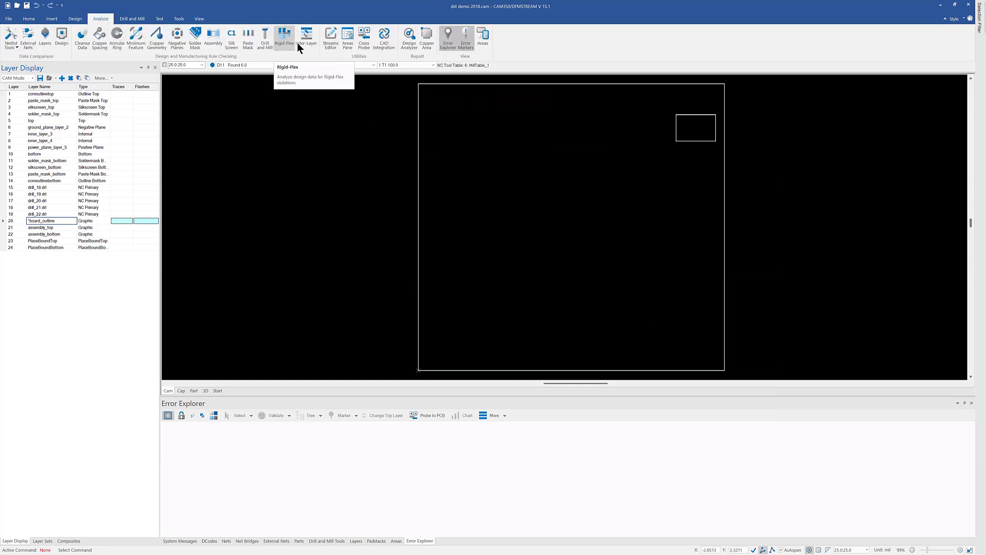
click(211, 38)
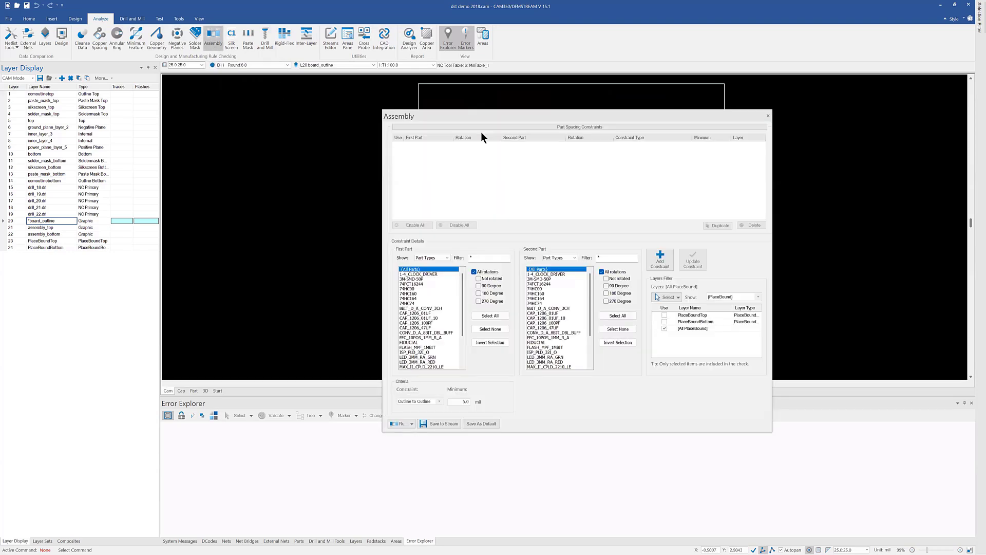
drag(481, 116, 242, 88)
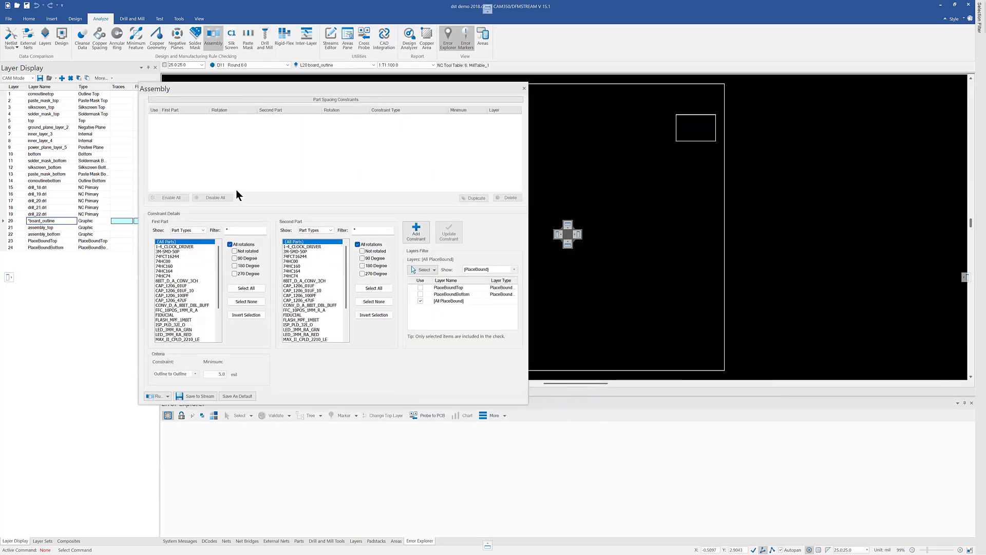
click(204, 230)
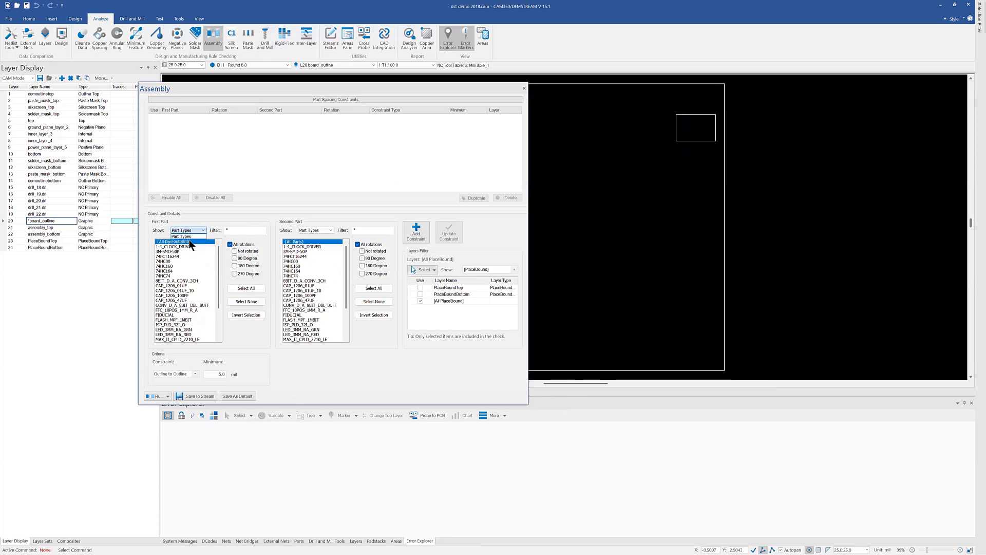
click(194, 241)
click(202, 230)
click(199, 234)
- Add an Outline to Outline spacing constraint between all parts with a 10 mil minimum on all PlaceBound layers
click(218, 374)
drag(219, 374, 247, 373)
text(10)
click(416, 232)
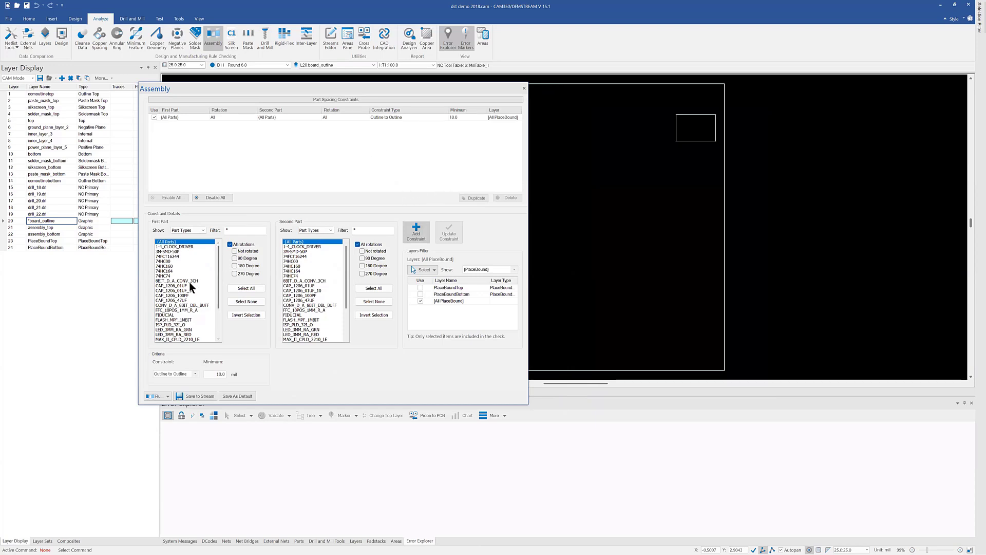
- Filter both the first and second part lists to part types matching CAP*
click(226, 230)
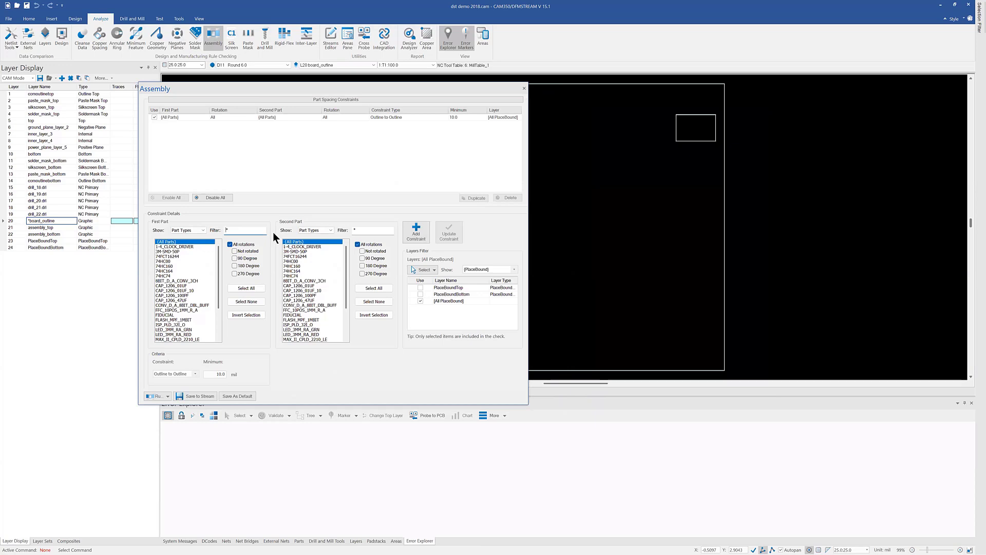
text(CAP)
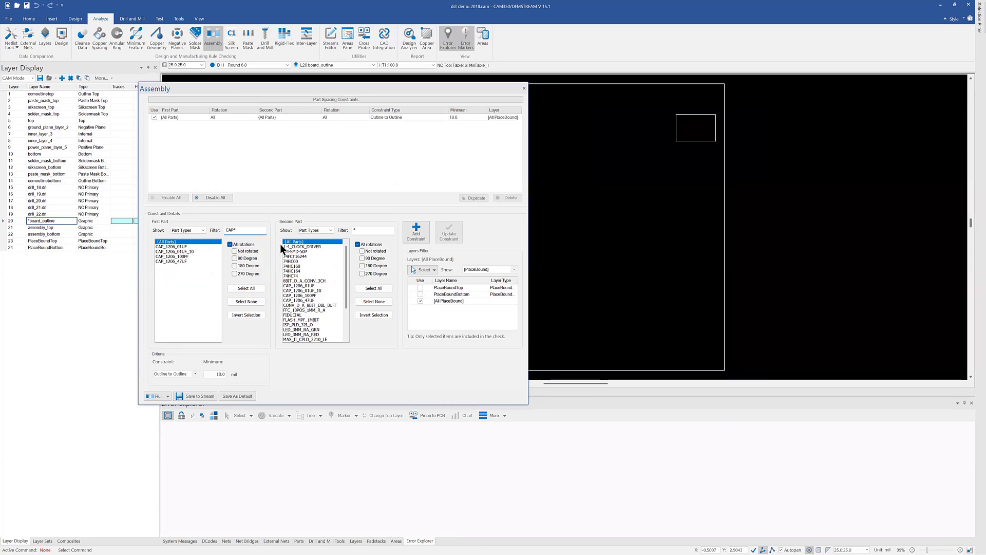
click(352, 230)
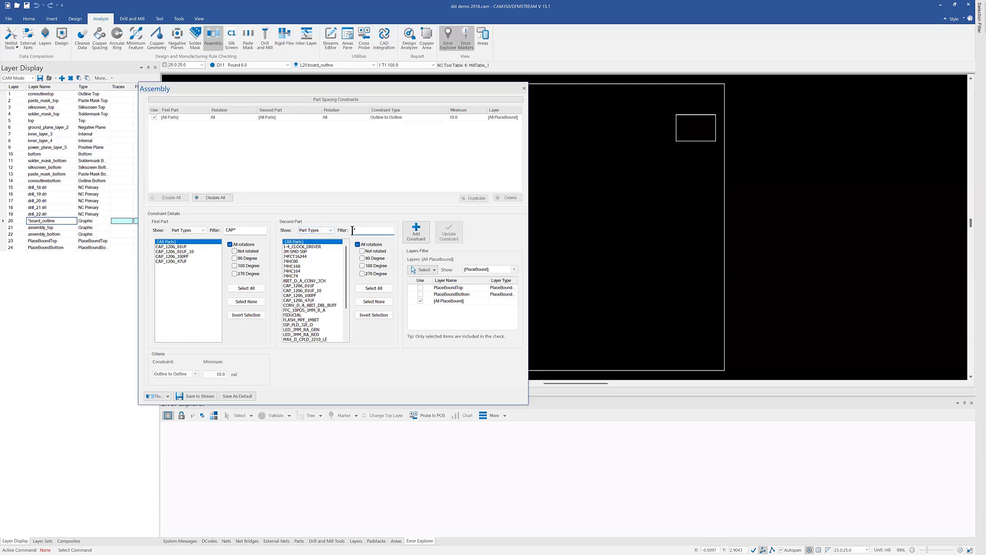
text(CAP)
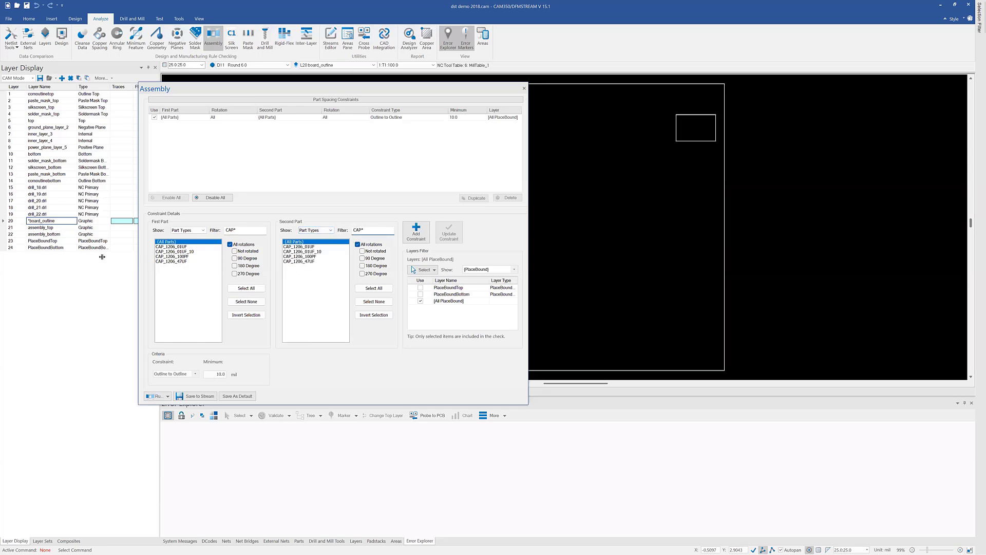
- Add an Outline to Outline constraint with a 5 mil minimum between all CAP_1206 part types in both lists
click(173, 247)
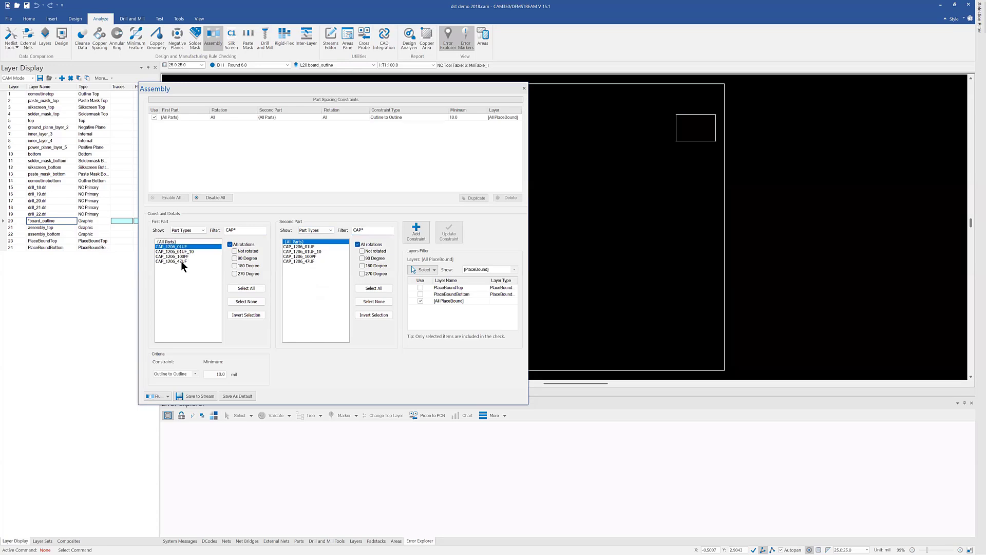
shift+click(181, 261)
click(302, 247)
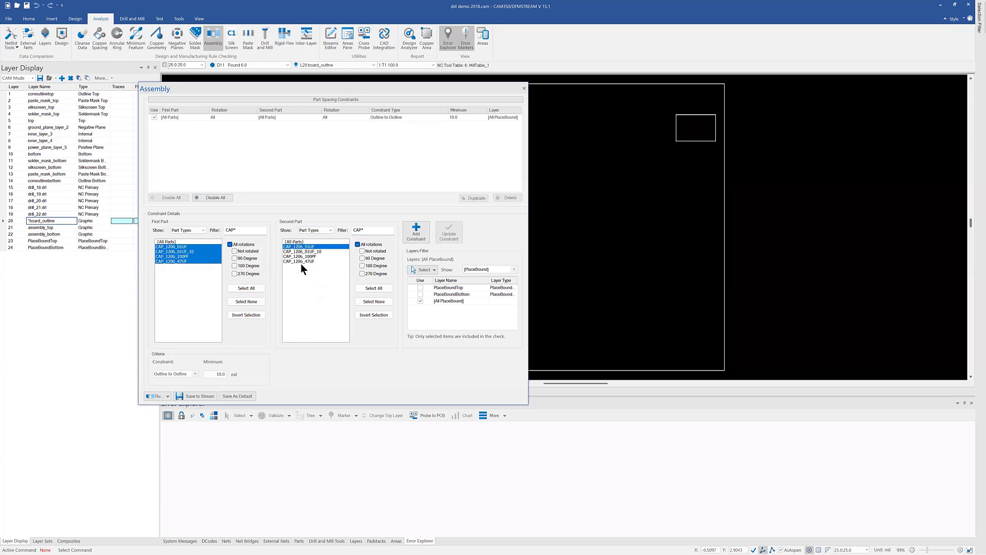
shift+click(302, 262)
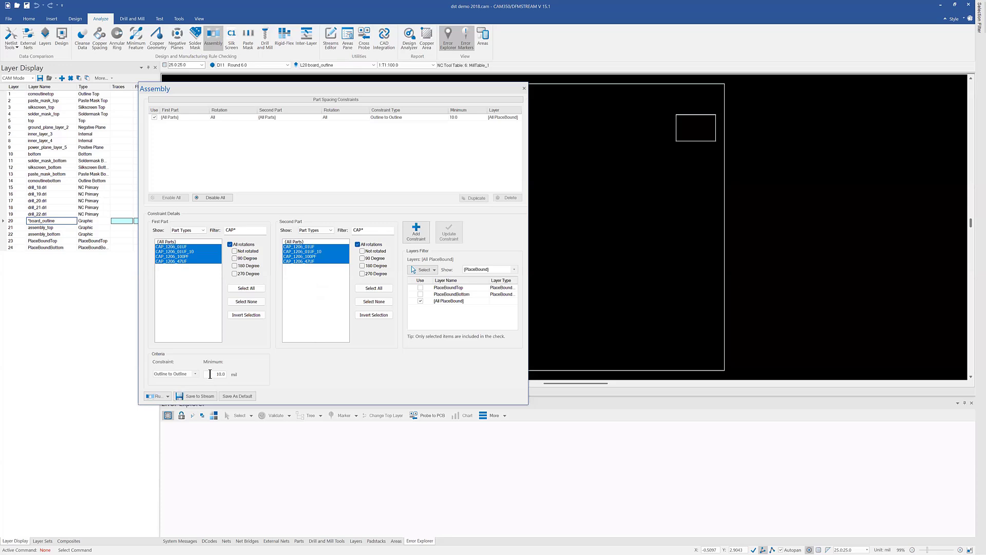
double_click(225, 375)
text(5)
click(414, 230)
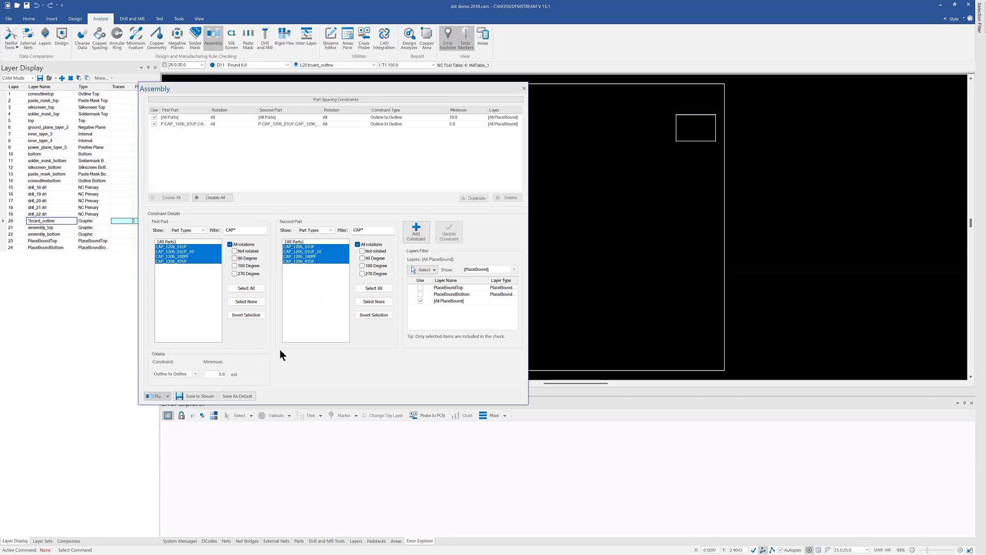
- Run the Assembly check and locate the first outline-to-outline error on the board
click(527, 299)
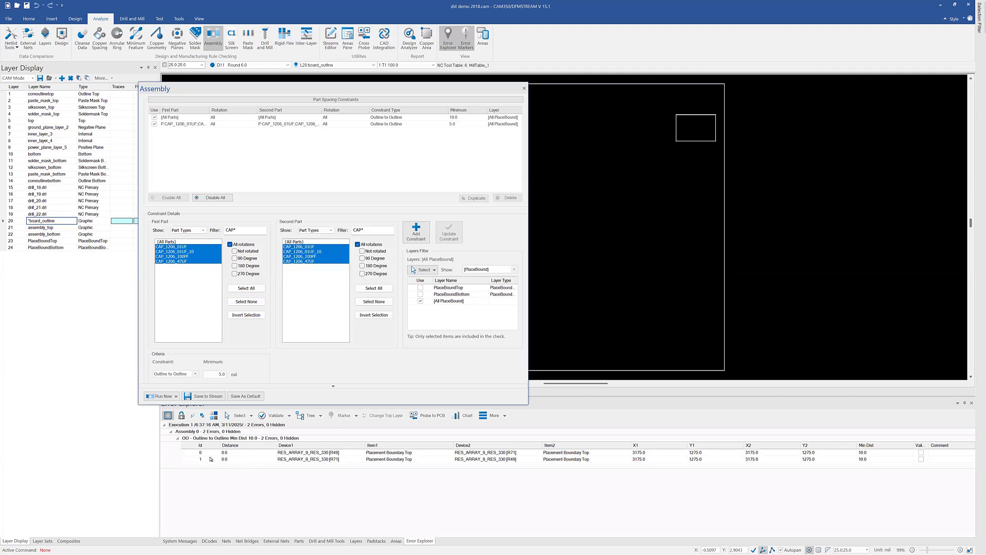
click(212, 453)
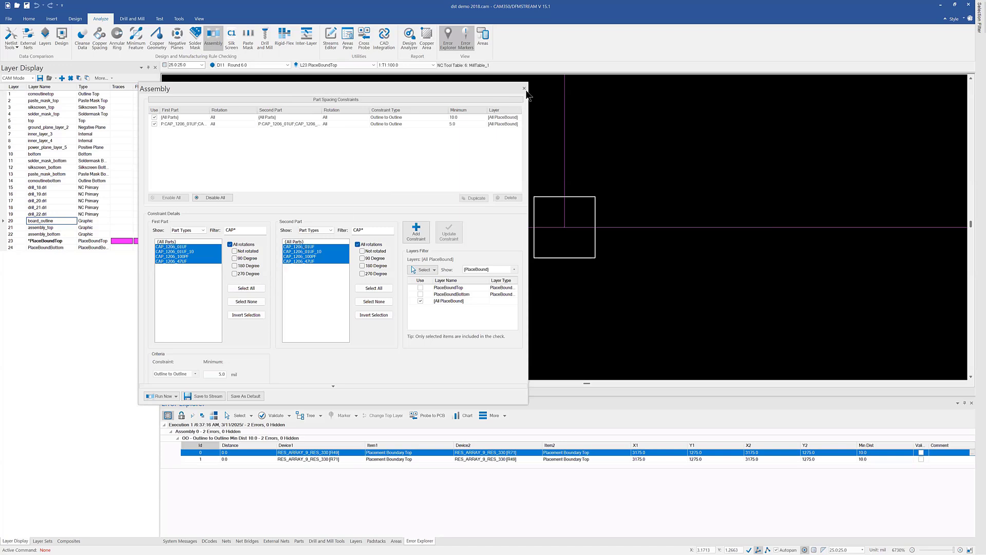
- Review the available constraint types, keep Outline to Outline, and close the Assembly check
click(196, 374)
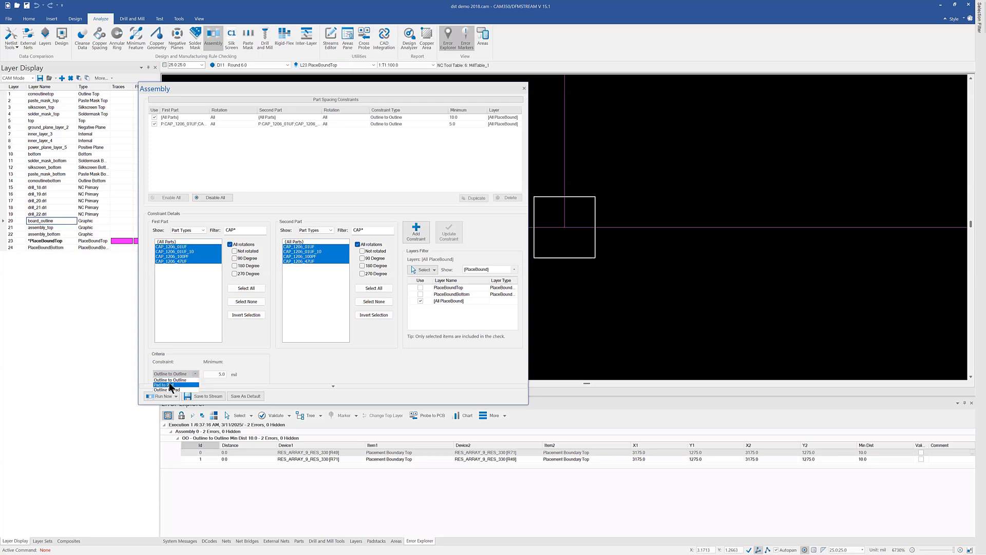
click(378, 378)
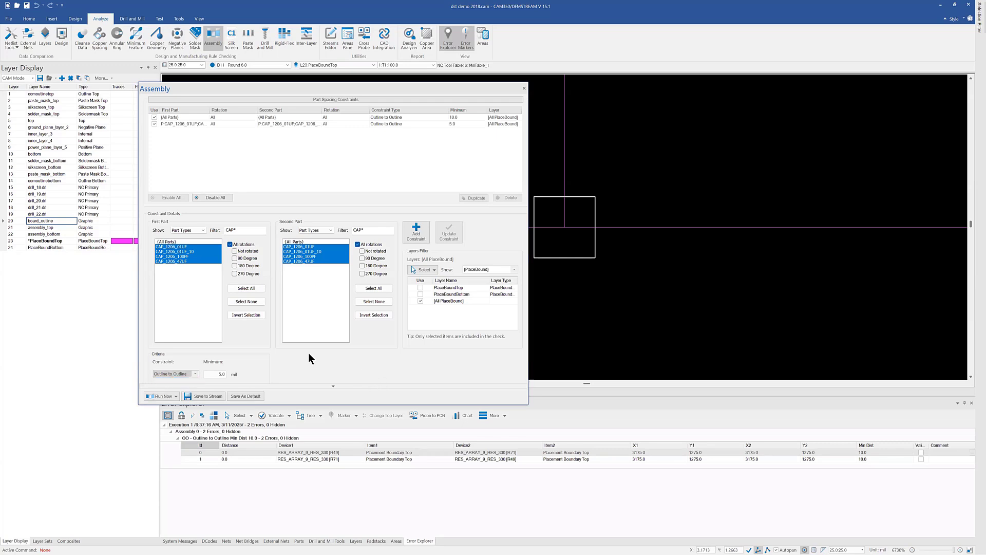
click(524, 88)
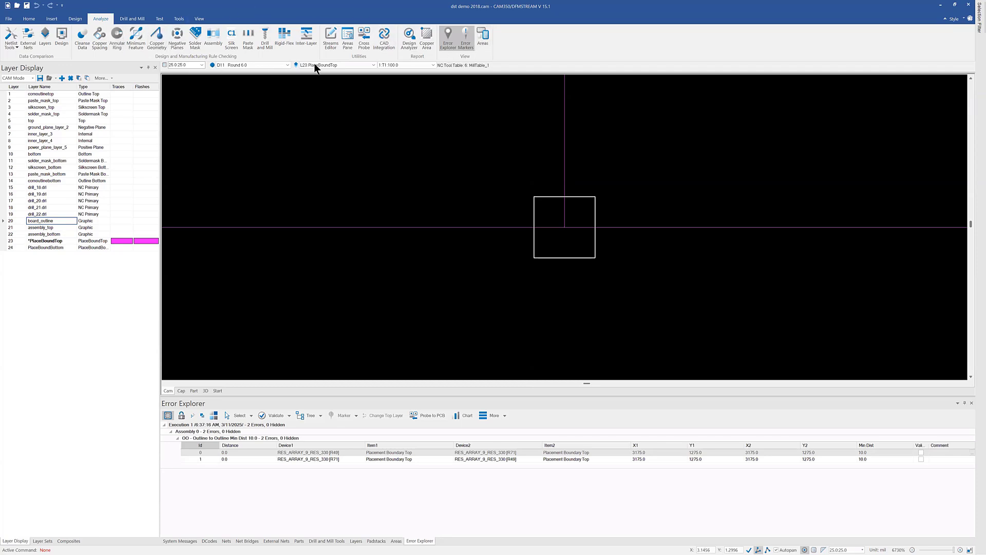
- Open the Design Analyzer and review its PCB feature list and the available report formats
click(409, 39)
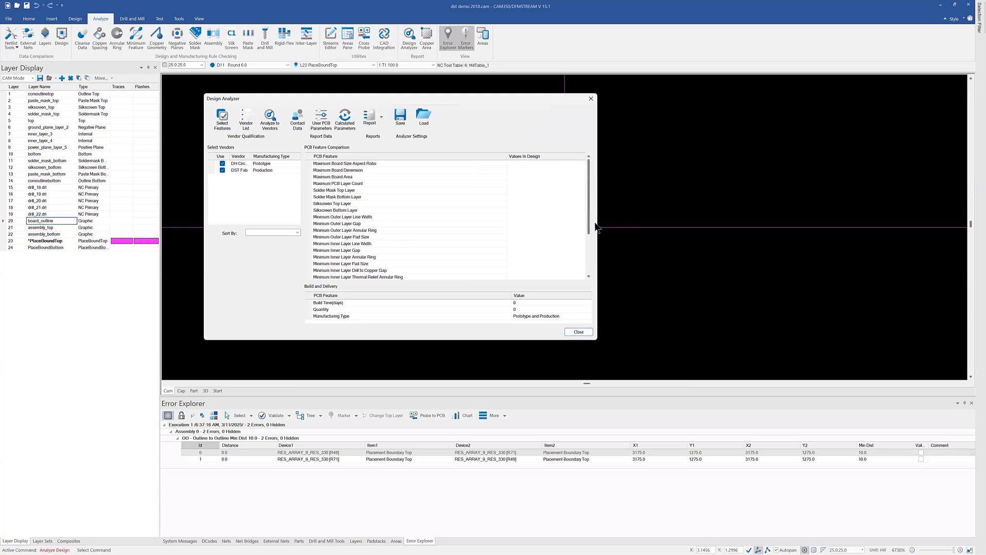
drag(589, 226, 590, 261)
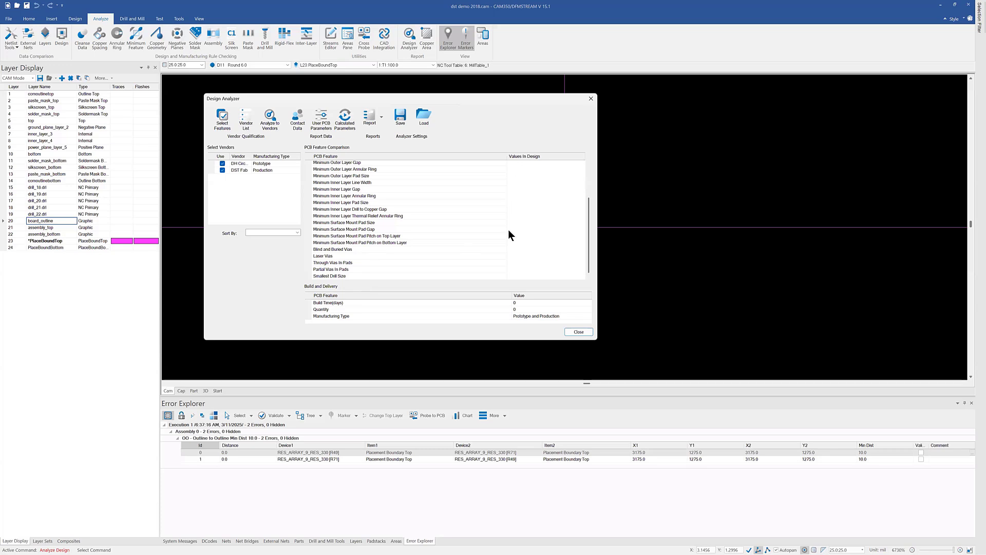
click(381, 115)
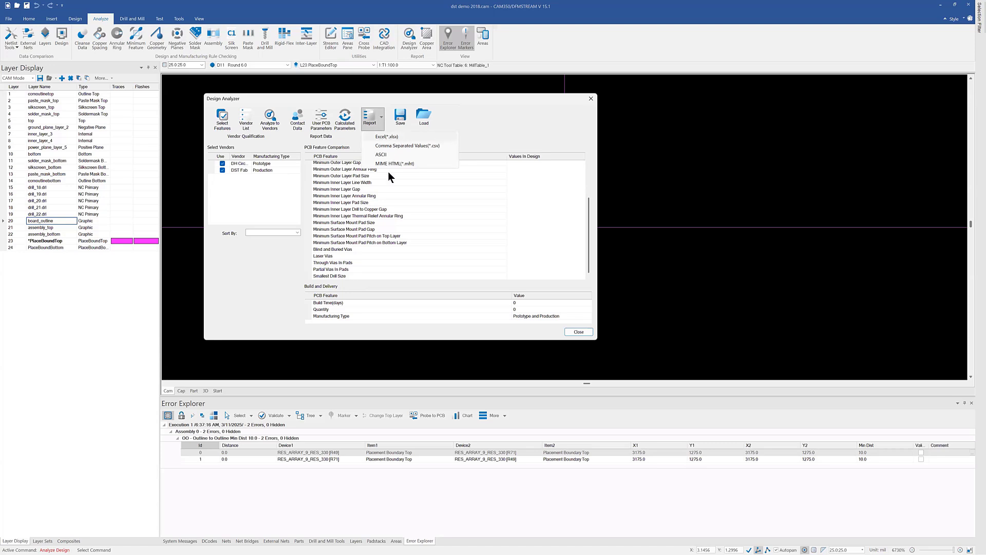
click(501, 113)
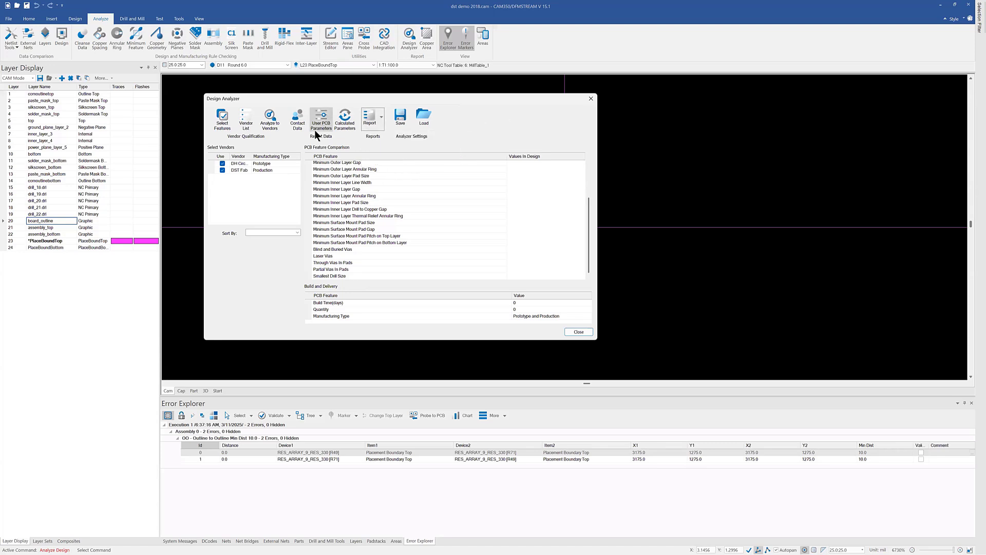
- Analyze the design against both vendors and set up an Excel report named dst demo 2018.xlsx on the Desktop
click(269, 119)
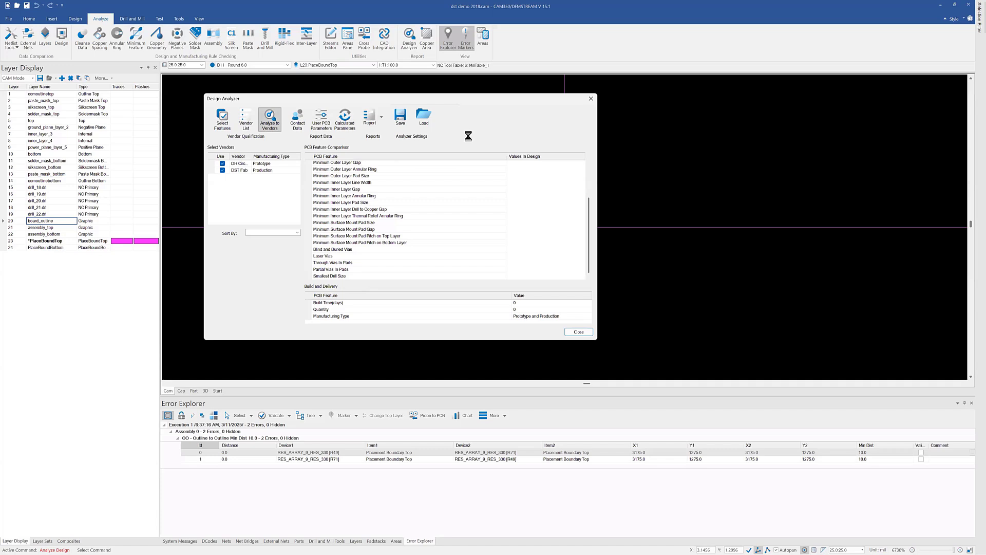
click(375, 118)
click(387, 137)
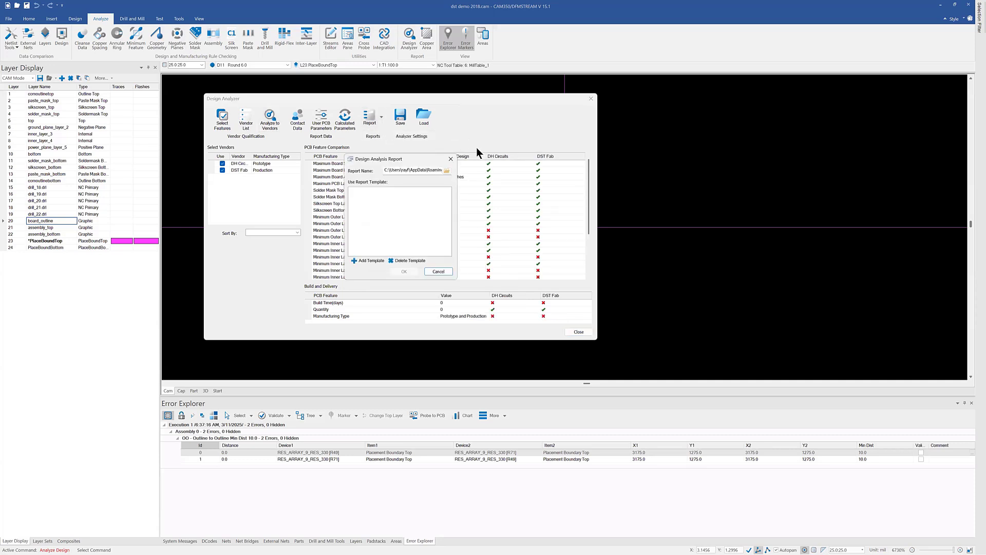
click(446, 171)
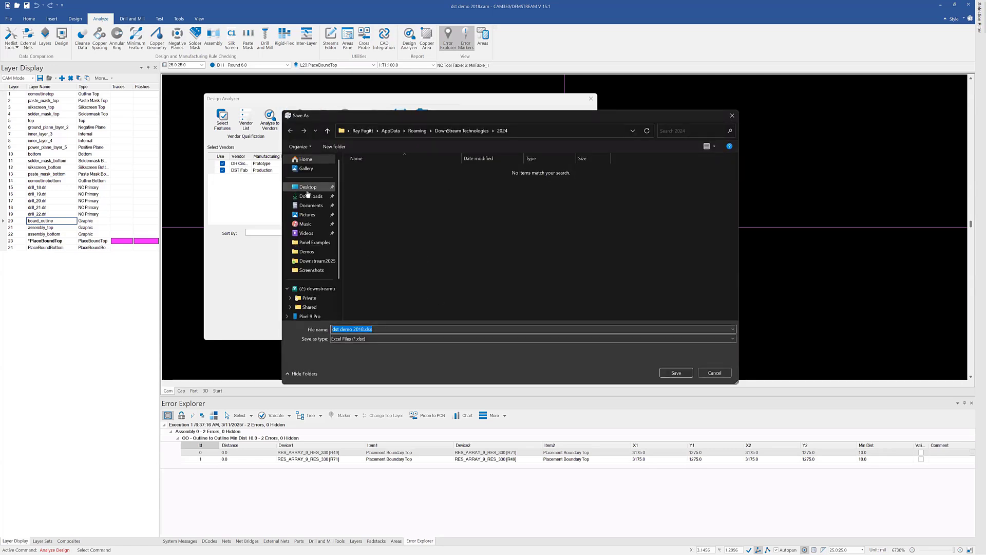
click(304, 188)
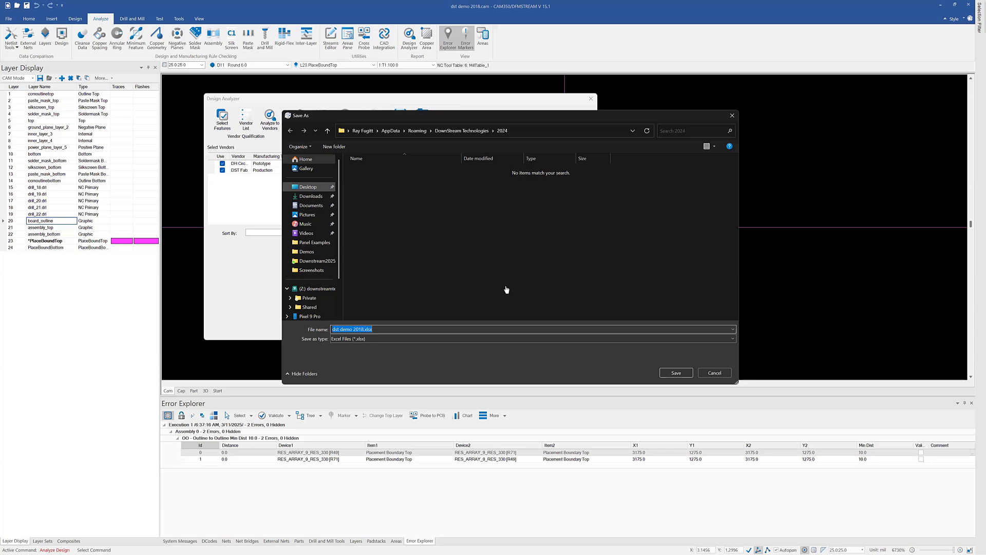
click(671, 373)
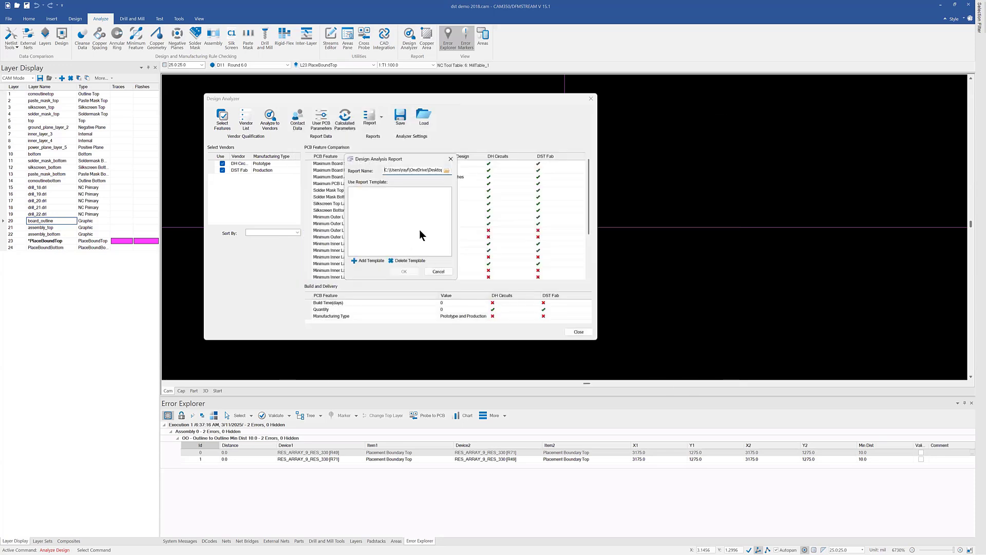
- Generate the report with datemplate.xlsx from C:\DownStreamTech\CAM350 15.1\Demos as its template, and examine the board details in Excel
click(367, 260)
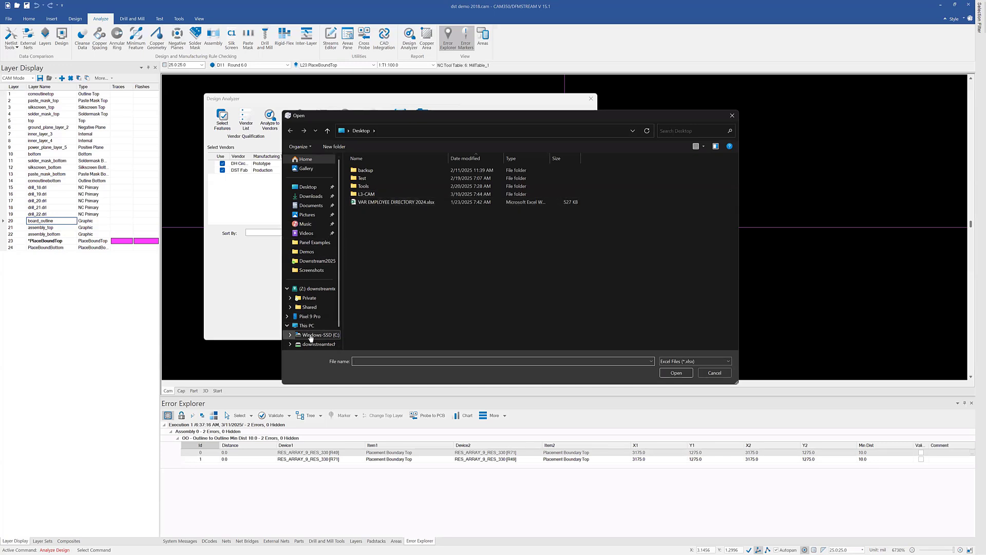
click(313, 335)
double_click(388, 195)
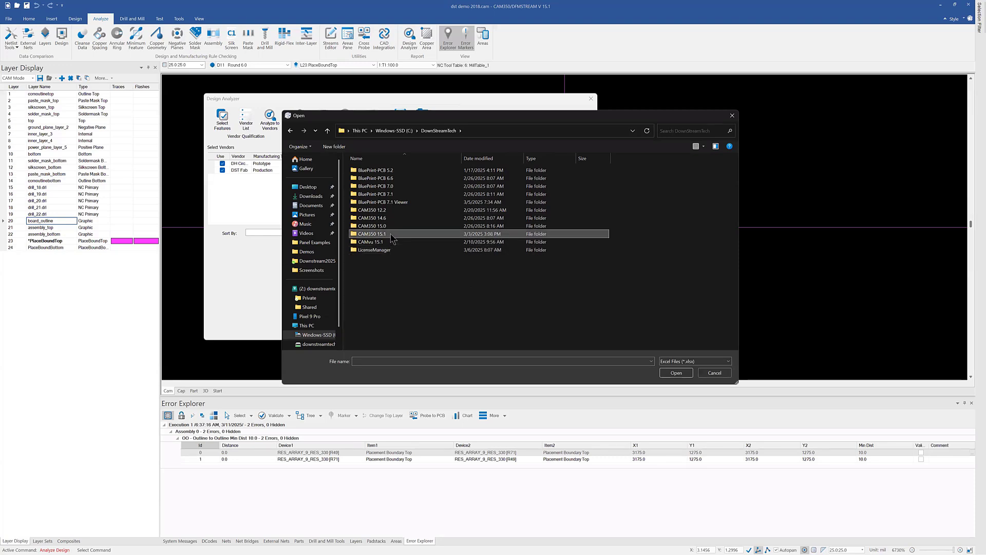
double_click(387, 233)
double_click(427, 178)
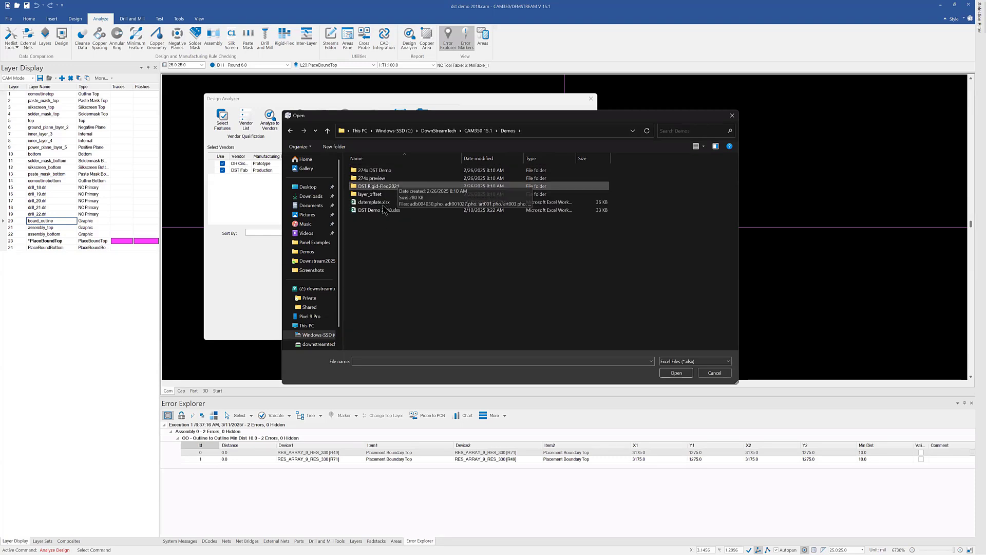
click(382, 203)
double_click(383, 205)
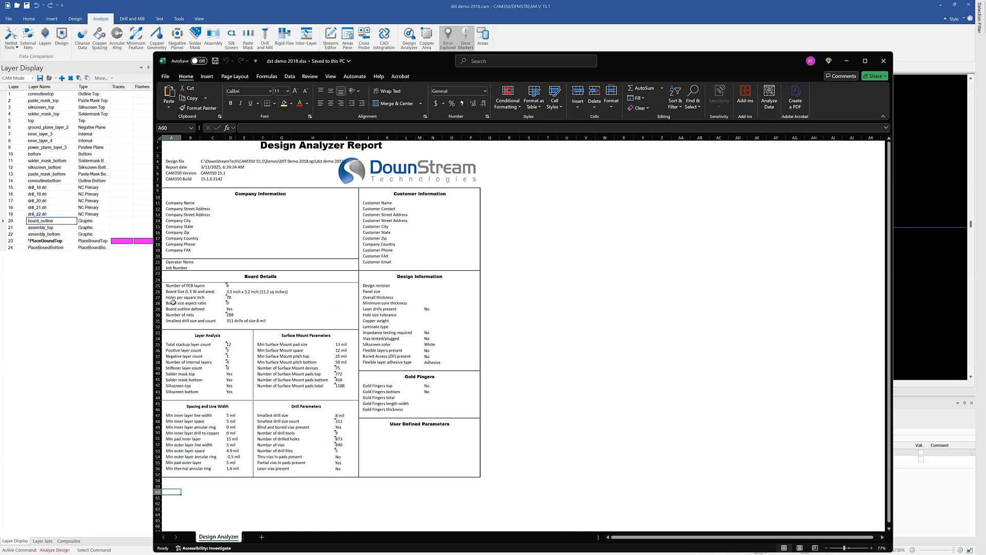
click(232, 299)
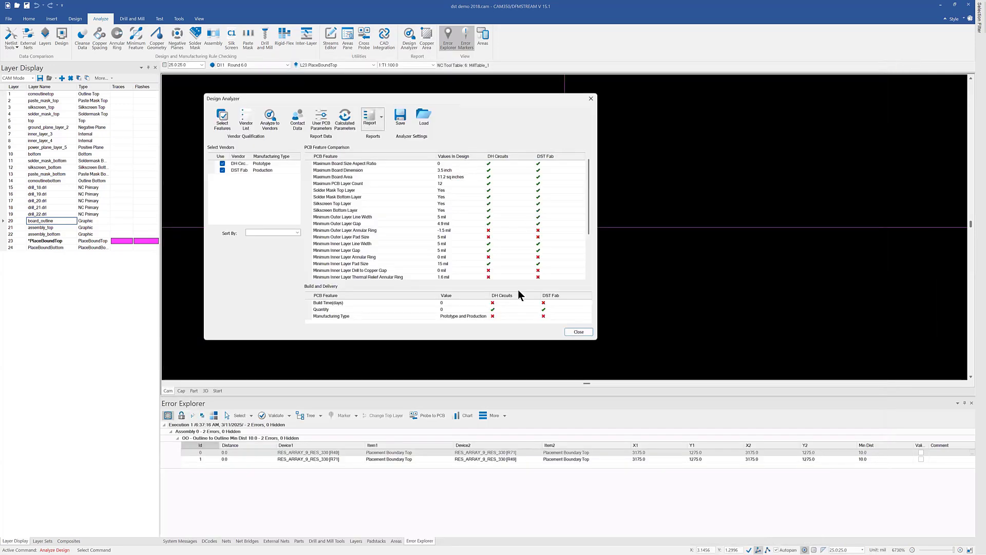
- Review the vendor list's qualification values for DH Circuits without changes, and close the Design Analyzer
click(246, 117)
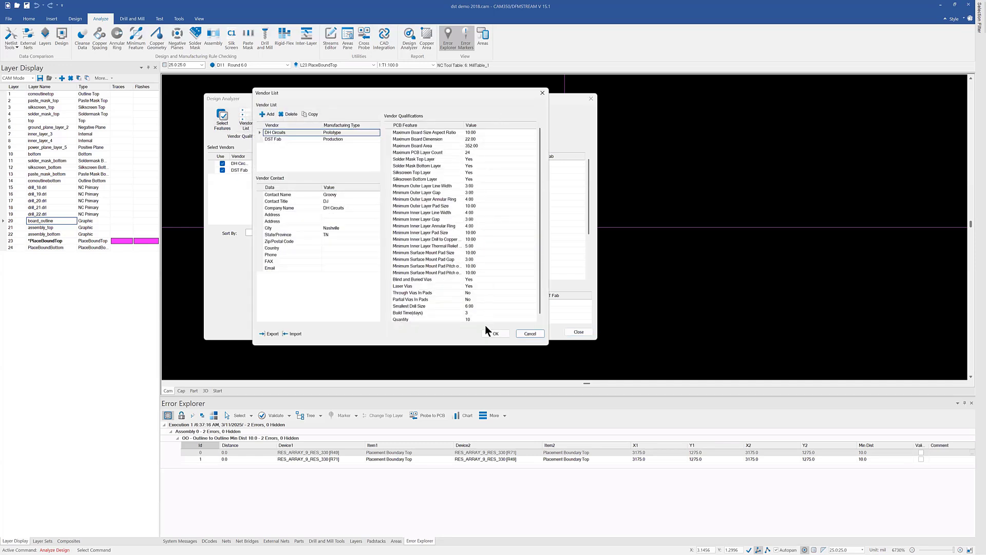
click(529, 335)
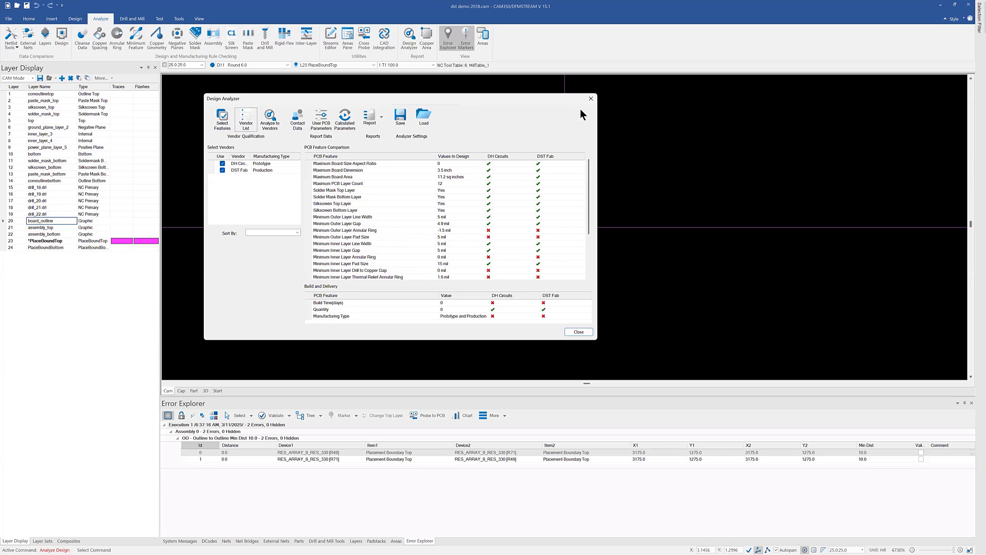
click(592, 99)
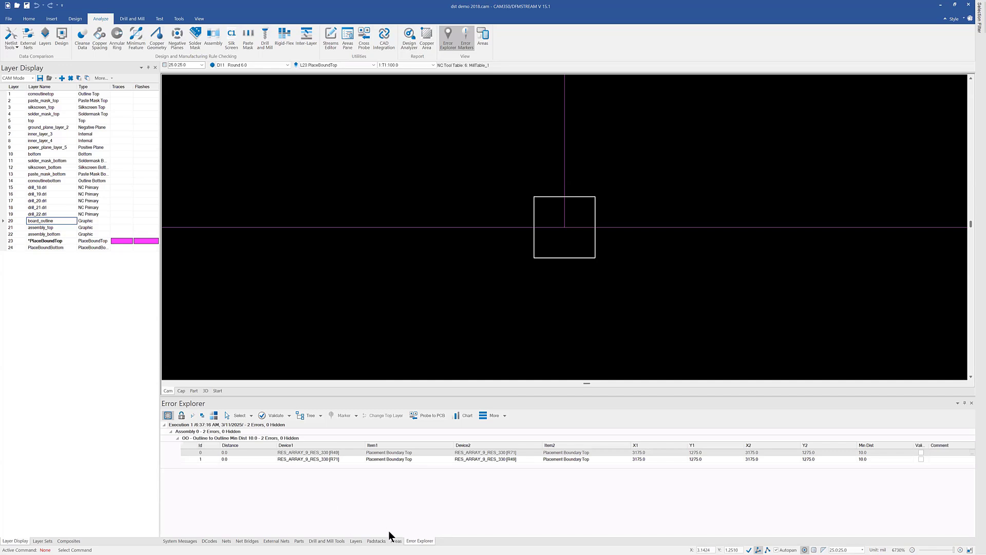
- Open the list of rule areas and display only the bottom layer, with the BGA region in view
click(396, 541)
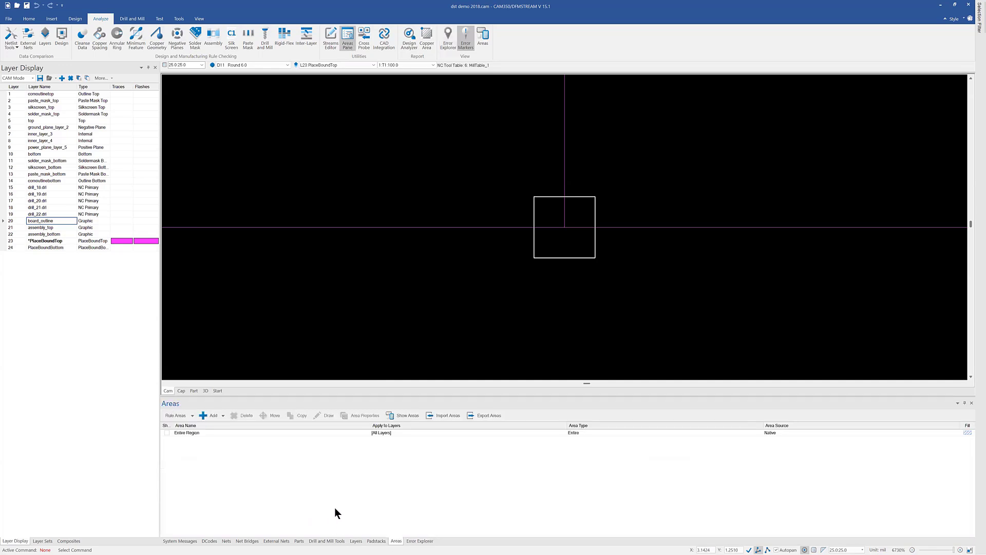
click(43, 154)
double_click(42, 153)
scroll(619, 226, down, 5)
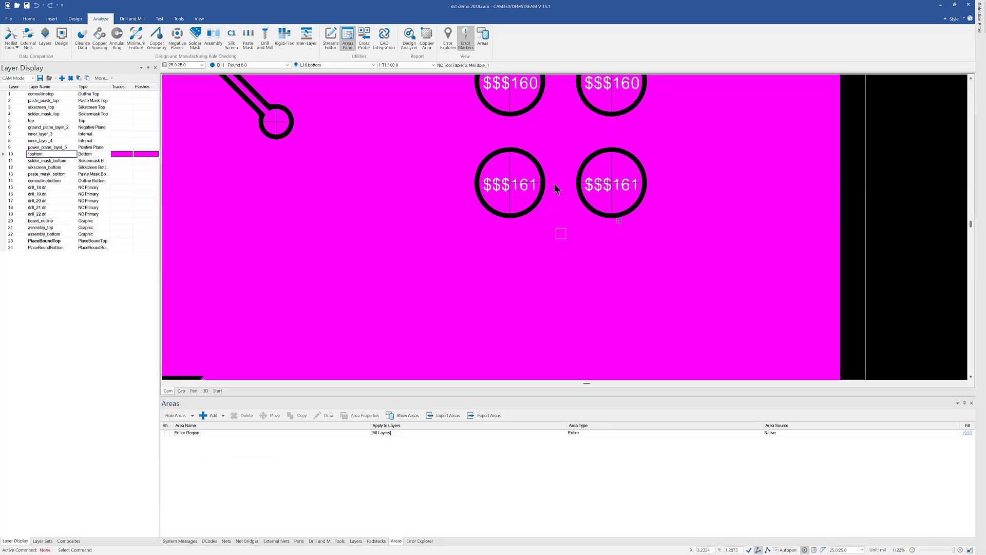
scroll(572, 222, down, 4)
scroll(333, 188, up, 1)
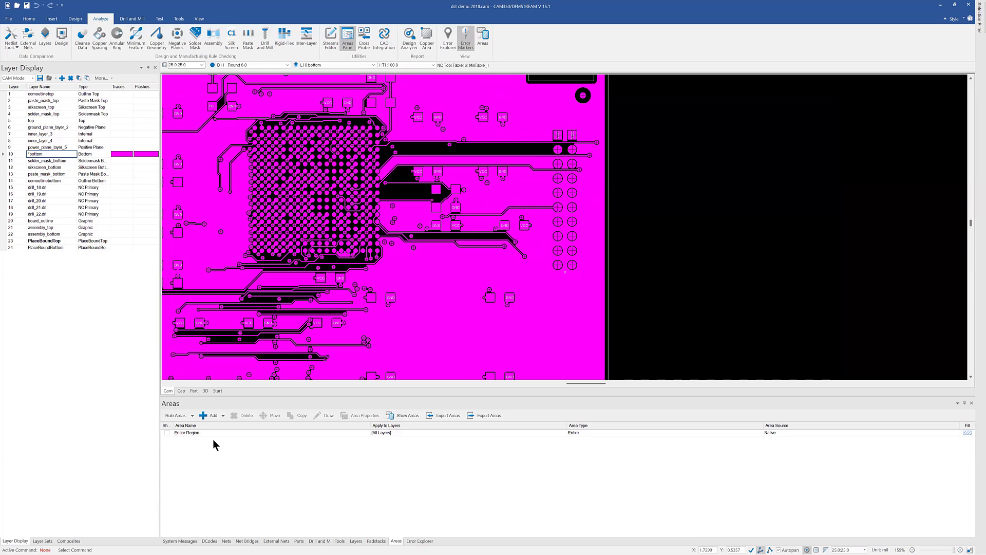
- Draw a rectangular rule area enclosing the BGA on the bottom layer and accept it
click(223, 415)
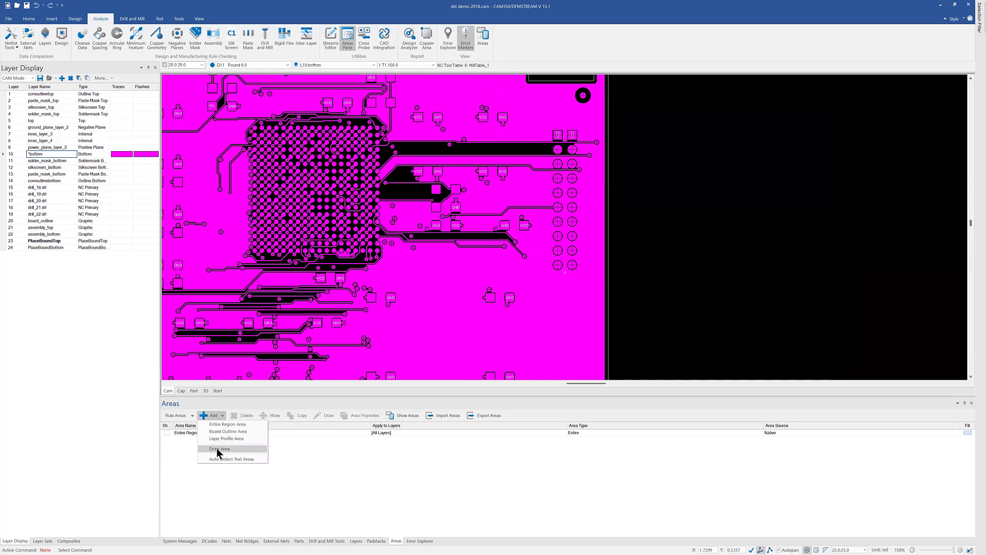
click(221, 455)
drag(242, 111, 389, 273)
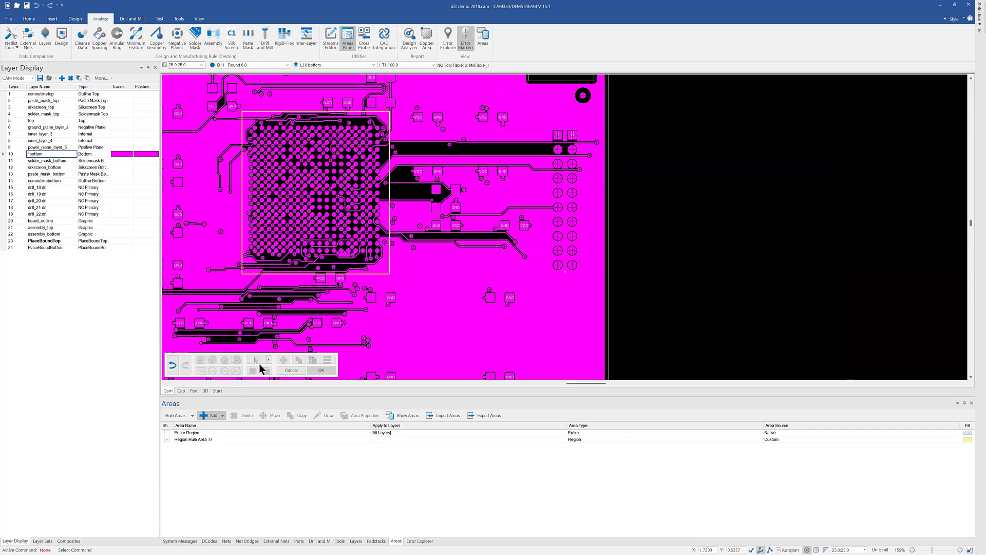
click(320, 370)
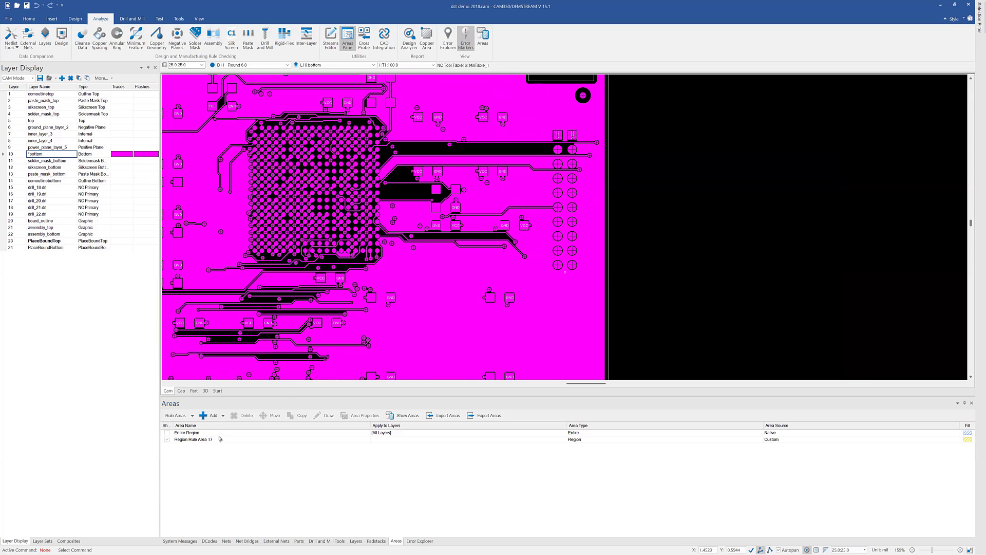
- Rename the newly drawn rule area as BGA
click(220, 440)
click(219, 439)
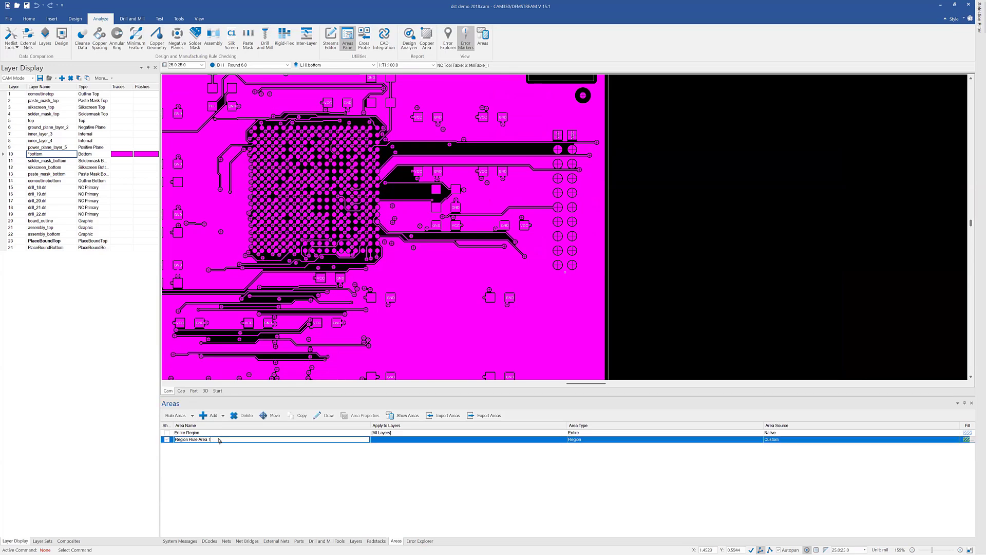
key(BackSpace)
key(BackSpace)
key(BackSpace)
key(BackSpace)
key(BackSpace)
key(BackSpace)
key(BackSpace)
key(BackSpace)
key(BackSpace)
key(BackSpace)
key(BackSpace)
key(BackSpace)
key(BackSpace)
key(BackSpace)
text(B)
key(Return)
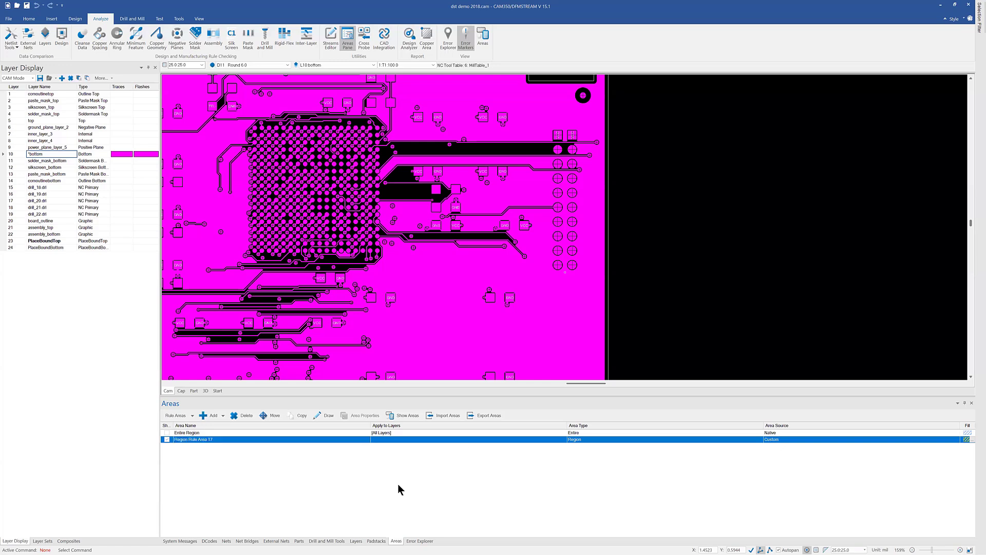
click(386, 483)
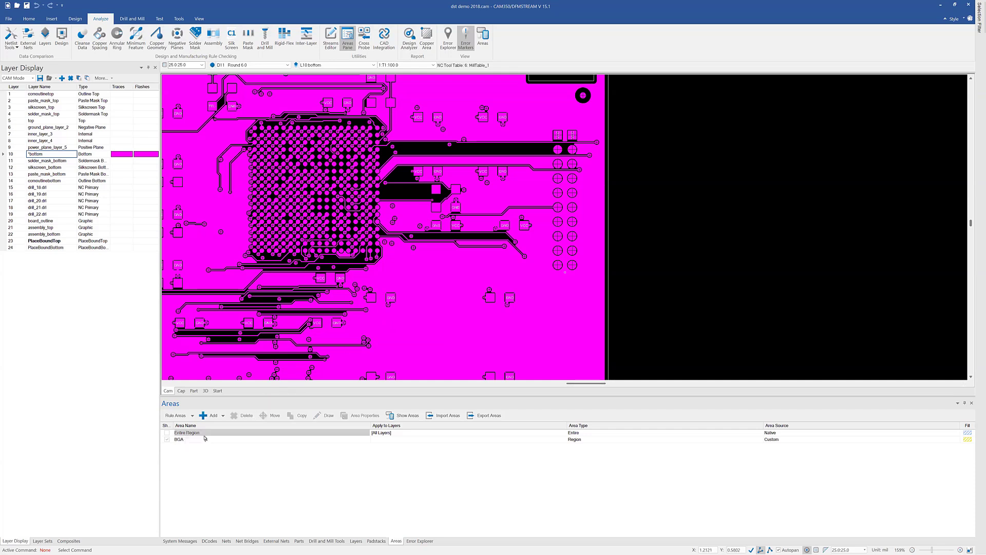
- Review the area categories and the ways of adding a rule area, and switch the list to All Areas
click(190, 416)
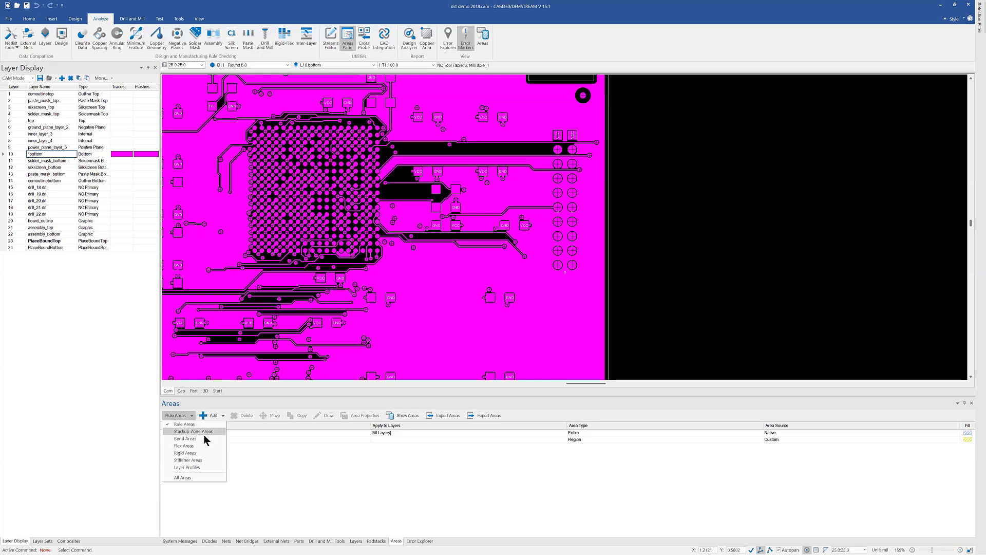
click(223, 414)
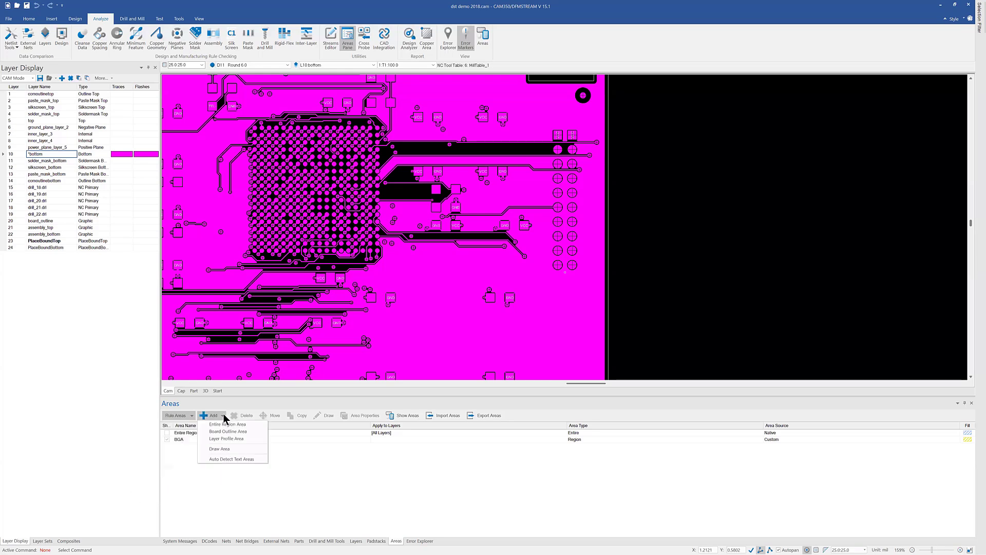
click(193, 414)
click(192, 414)
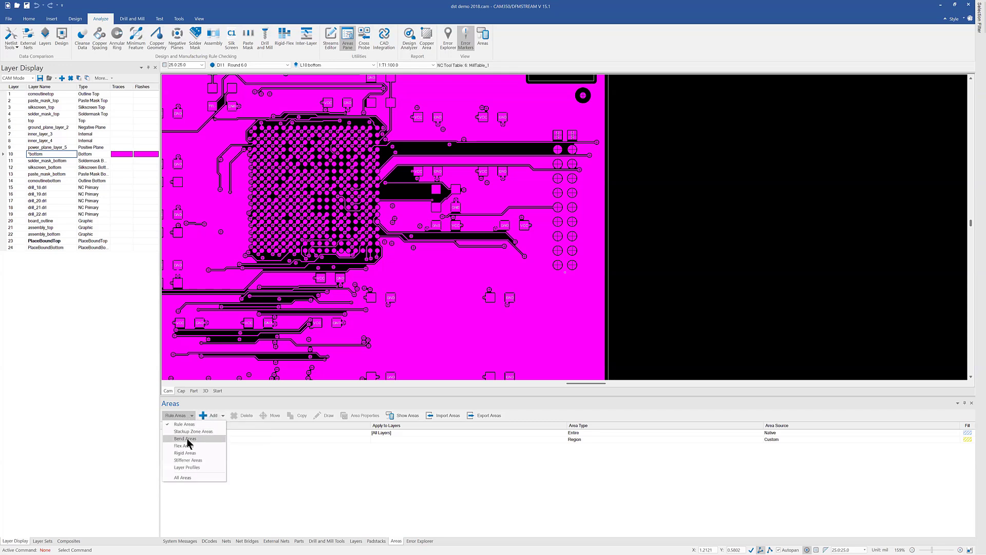
click(183, 476)
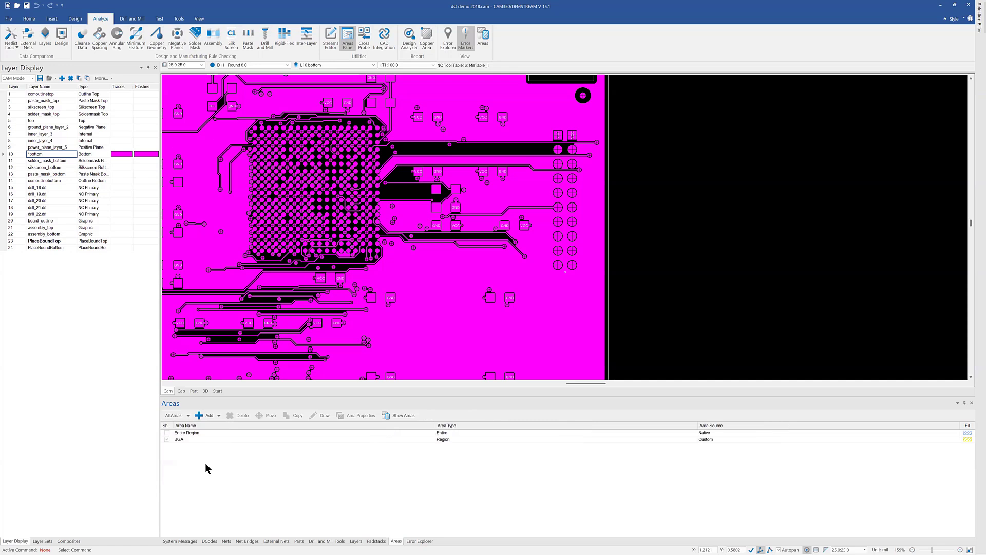
- Examine the area types available to add, from rule areas to layer profiles, and select the BGA area
click(217, 416)
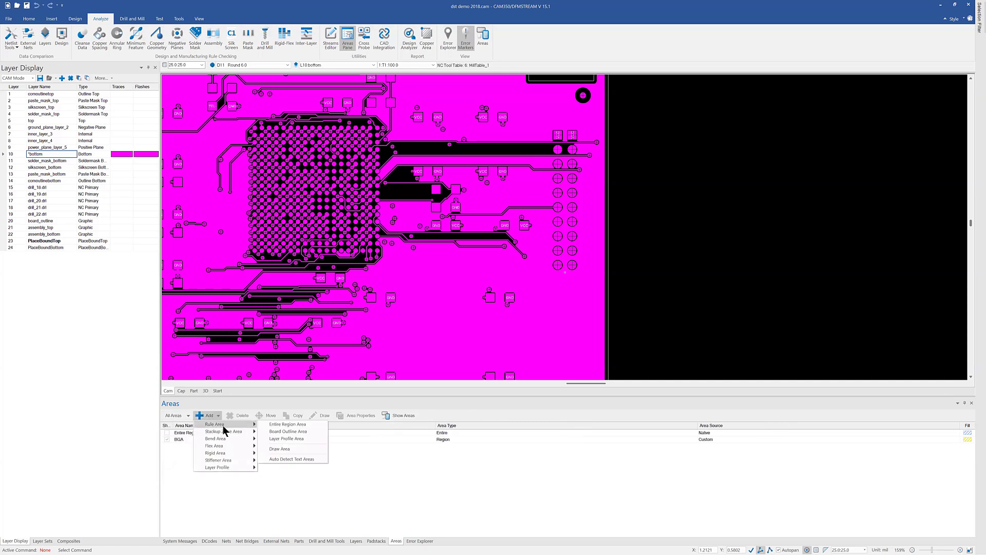
mouse_move(223, 430)
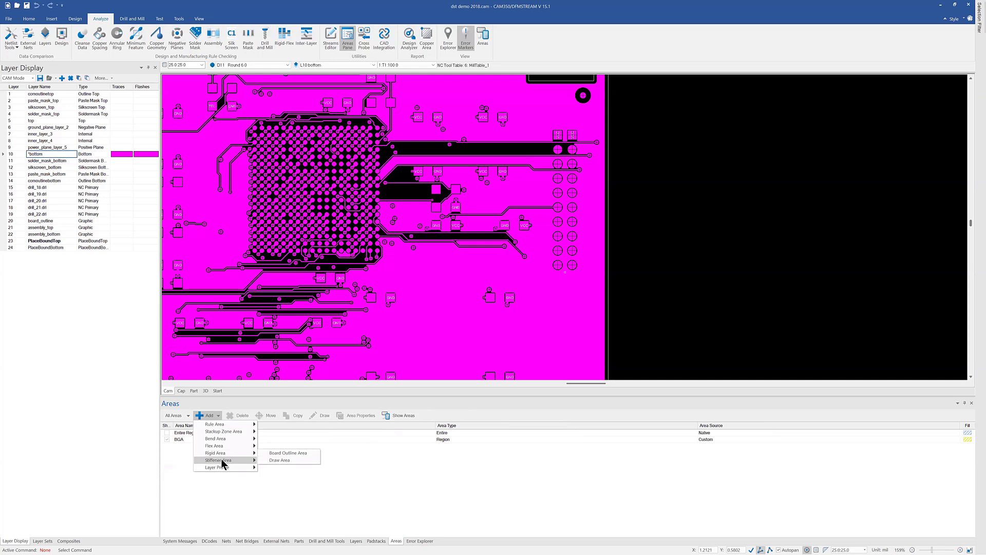
mouse_move(224, 461)
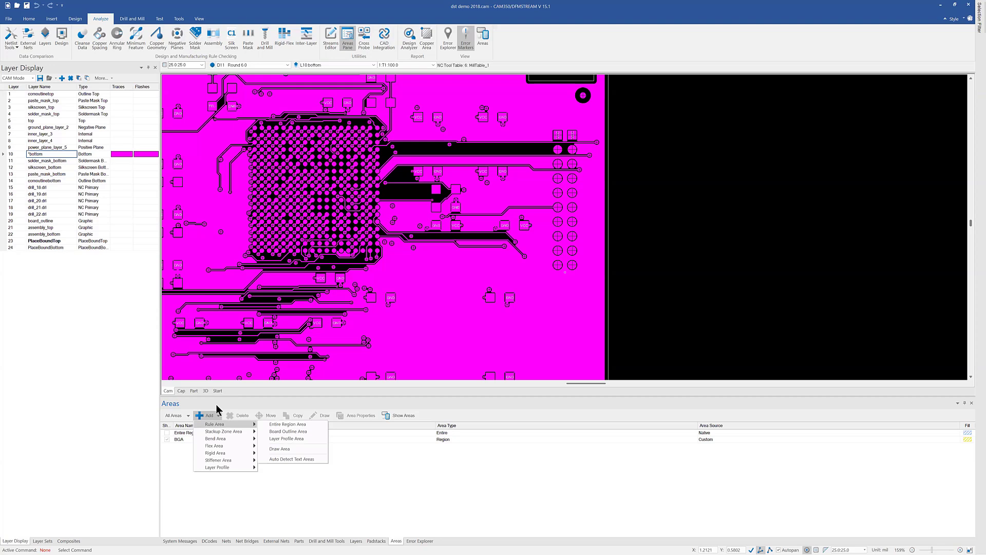
click(217, 409)
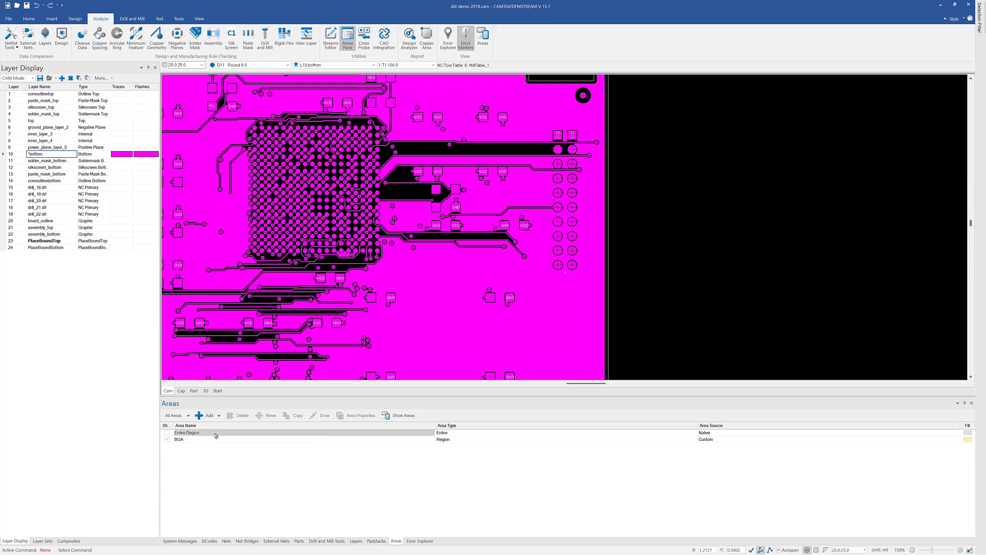
click(189, 440)
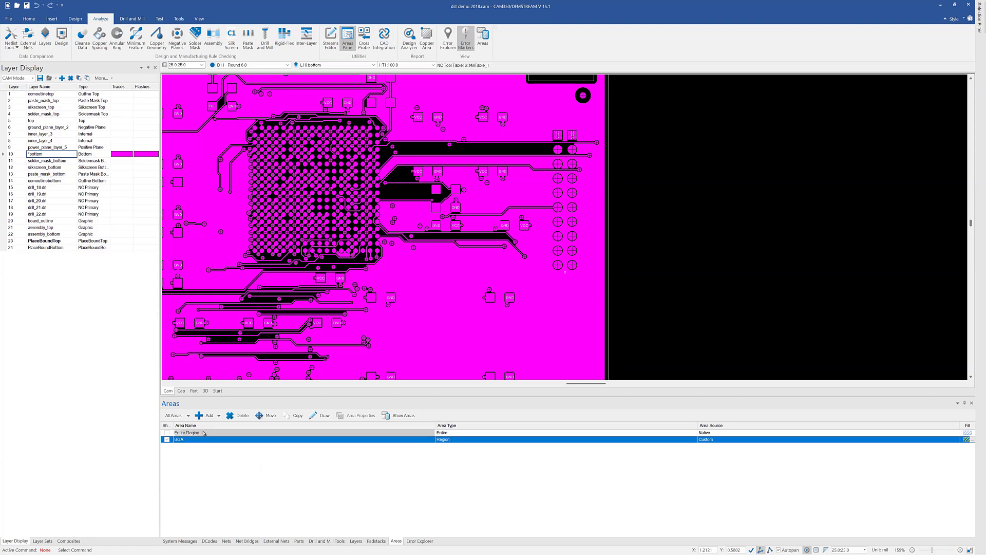
key(Up)
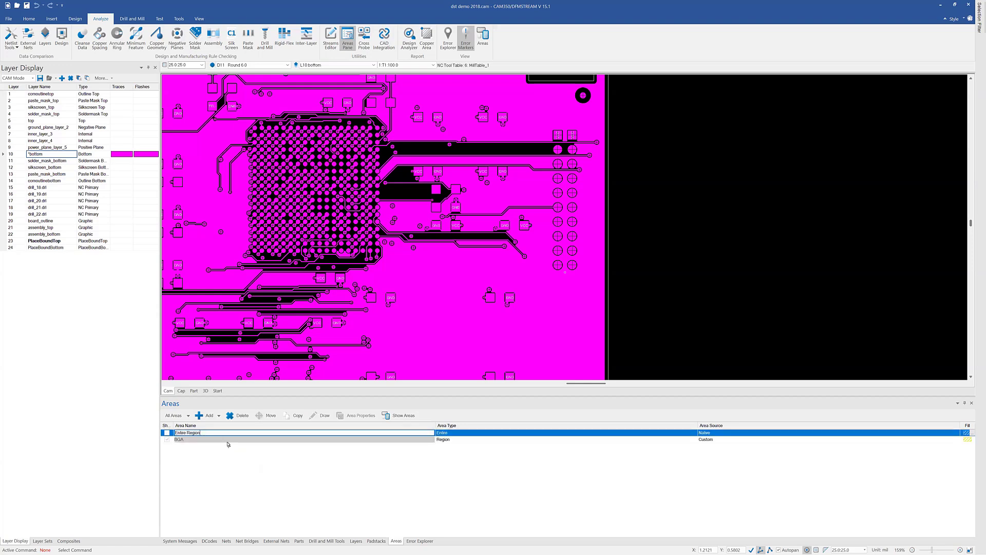
key(Down)
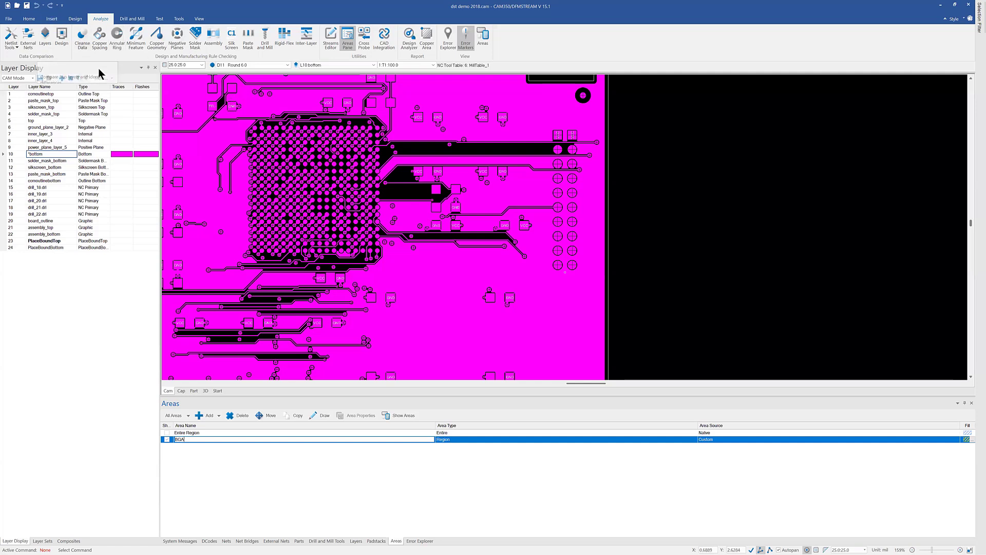
- Open the machine setup and move its dialog aside to examine the photo plotter's import and export settings
click(28, 19)
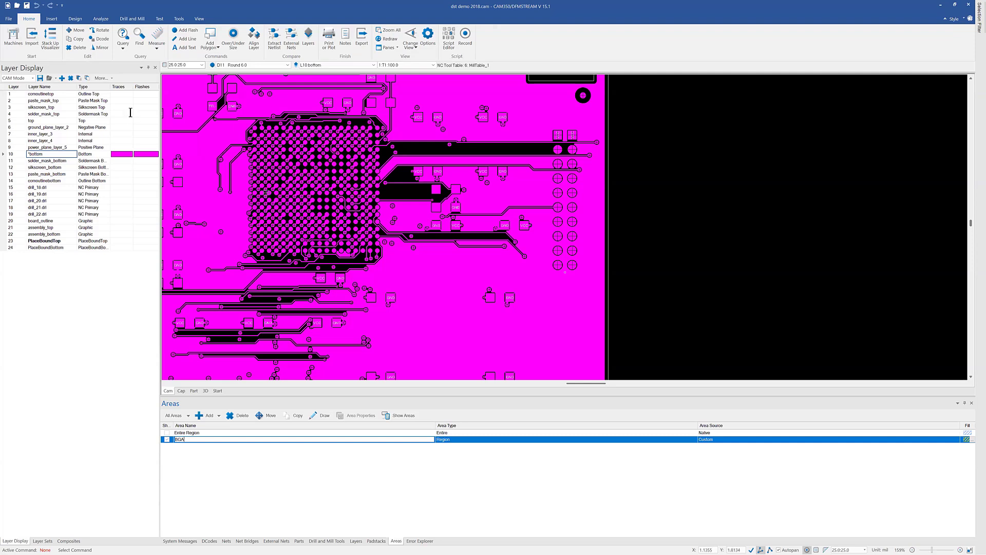
click(15, 39)
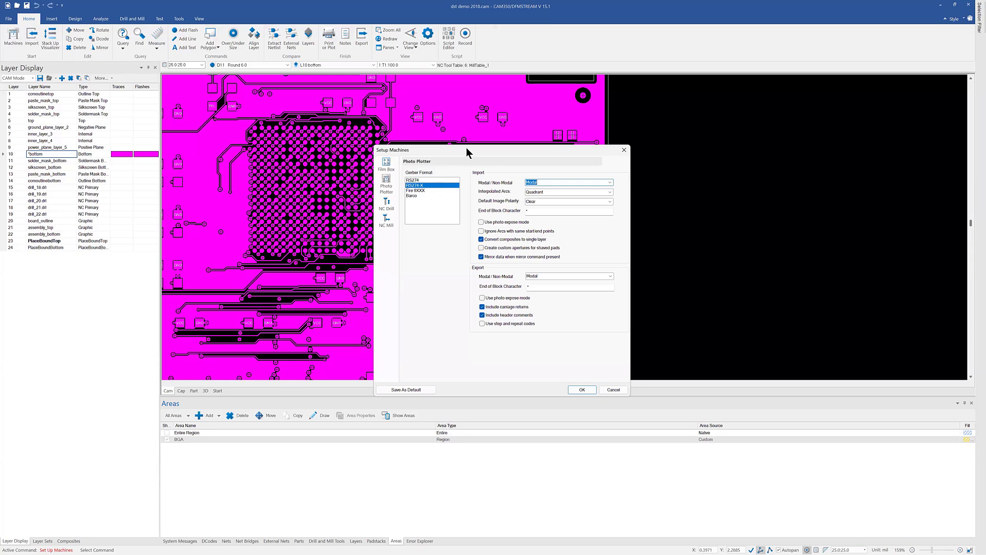
drag(467, 147, 251, 133)
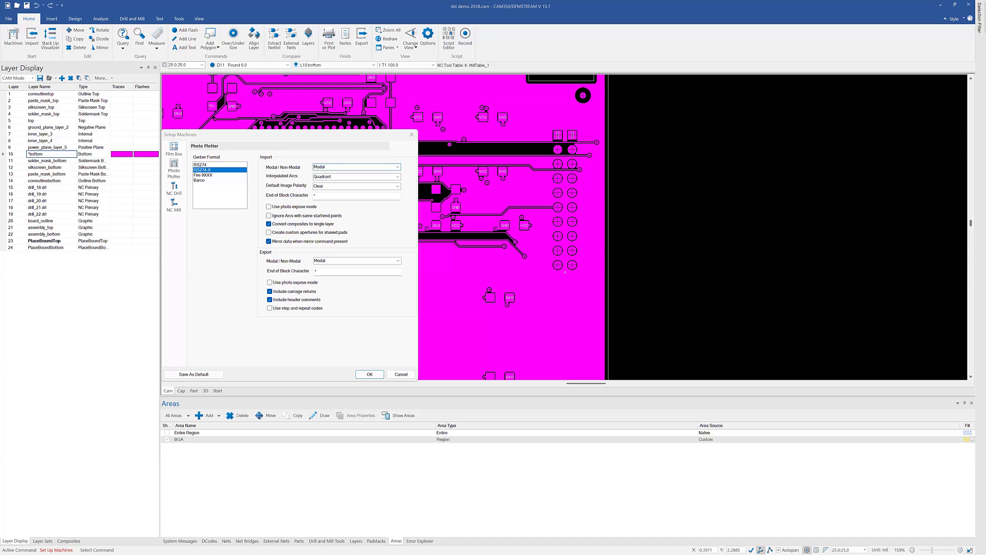
- Switch to the CAM350 15.1 release notes PDF, read through the build 2142 defect fixes and enhancements, and close the document
scroll(547, 265, down, 10)
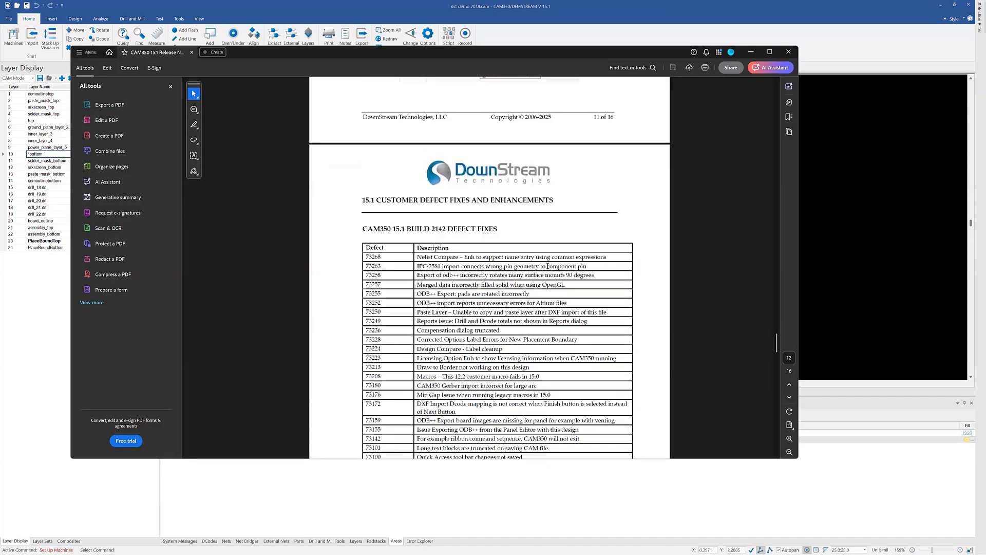
scroll(548, 265, down, 10)
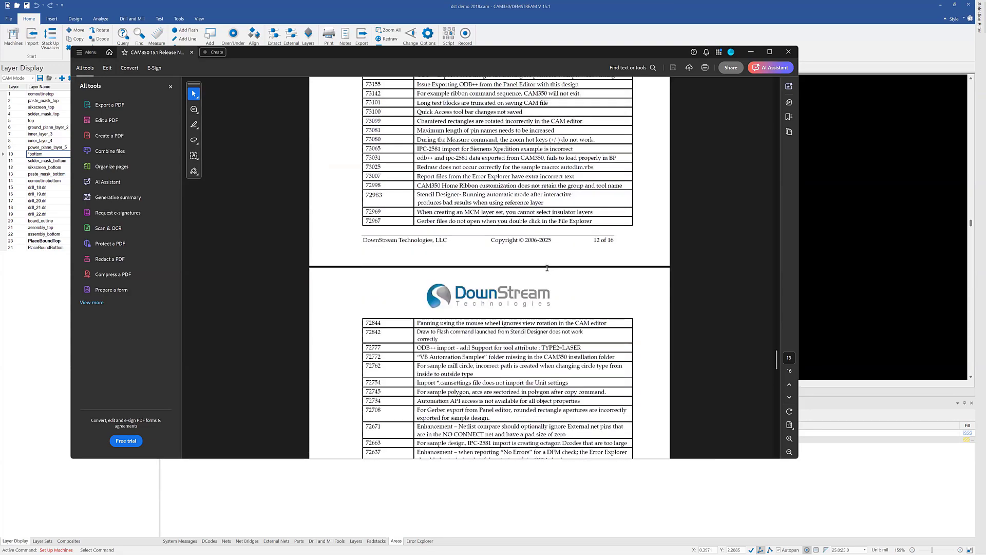
scroll(547, 266, down, 10)
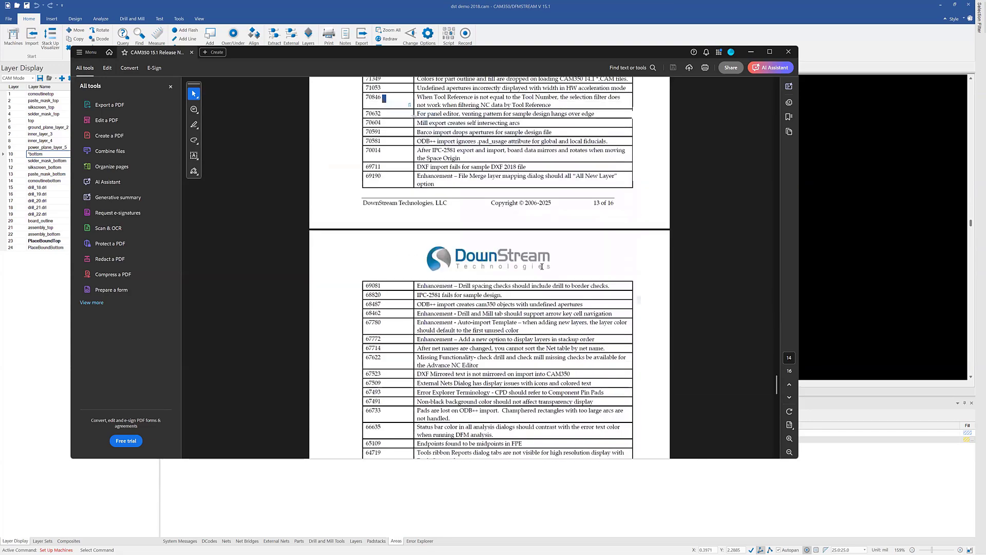
scroll(485, 275, down, 3)
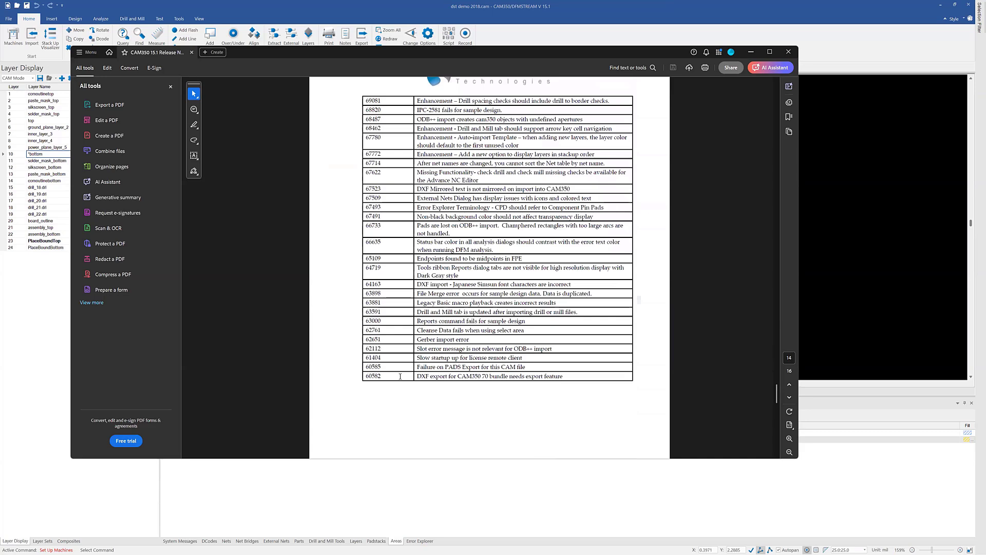
scroll(460, 278, up, 10)
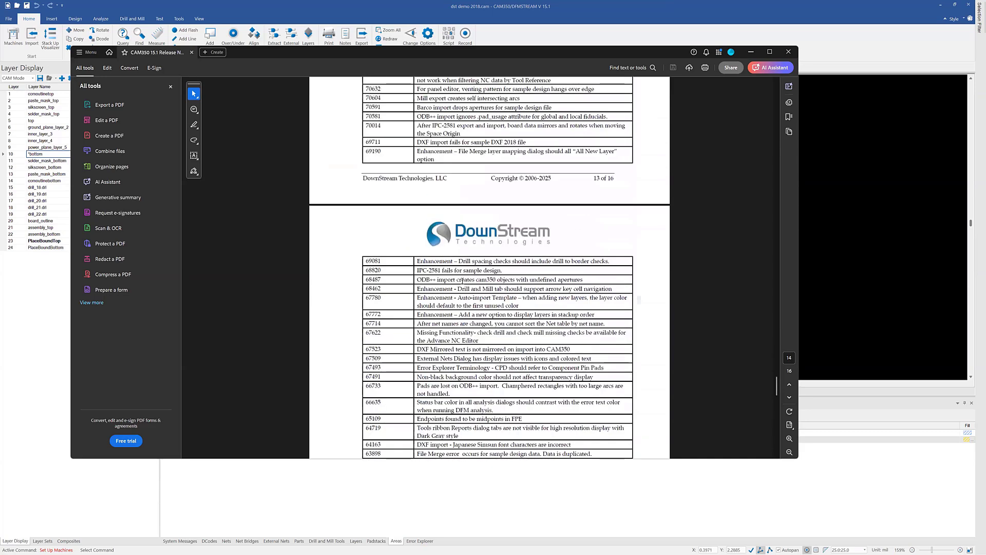
scroll(464, 280, up, 20)
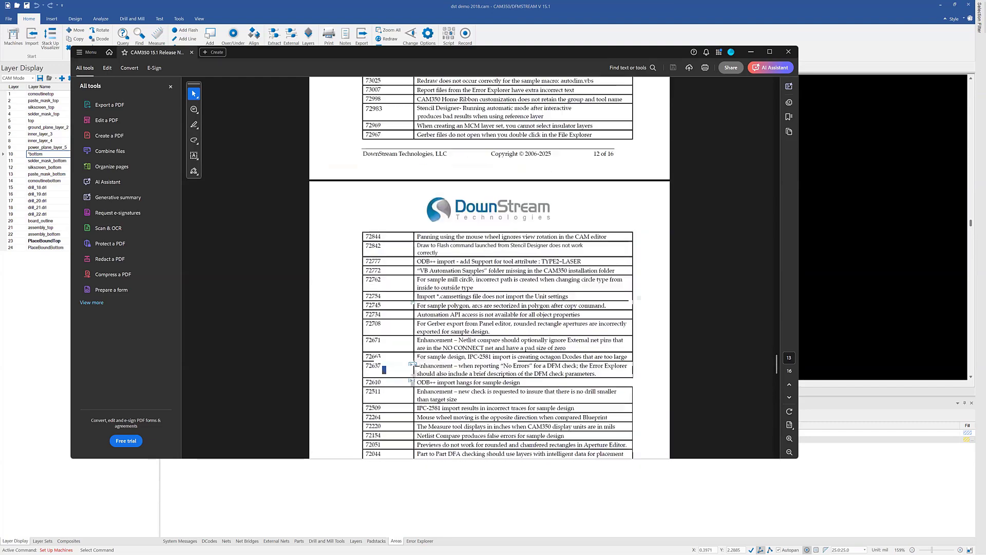
scroll(472, 274, up, 13)
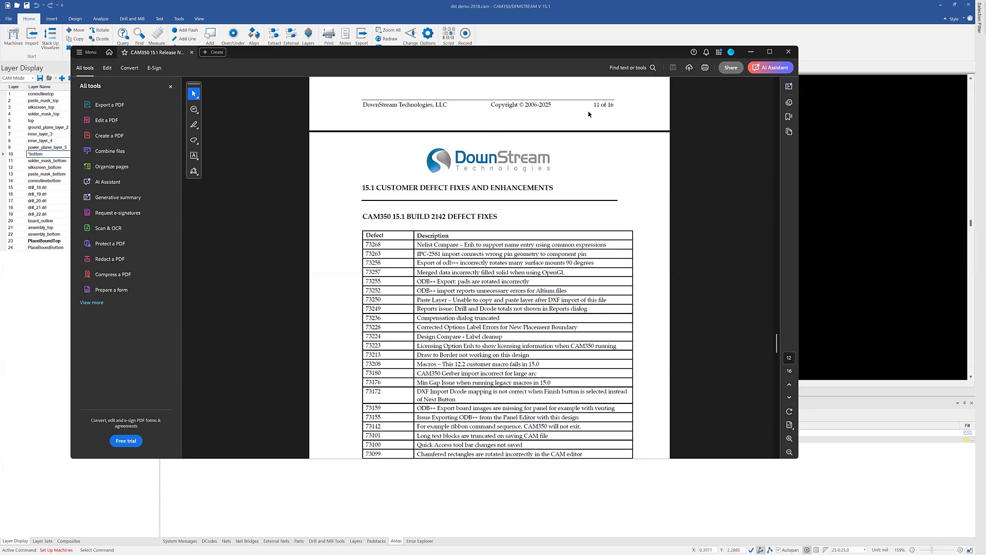
click(787, 52)
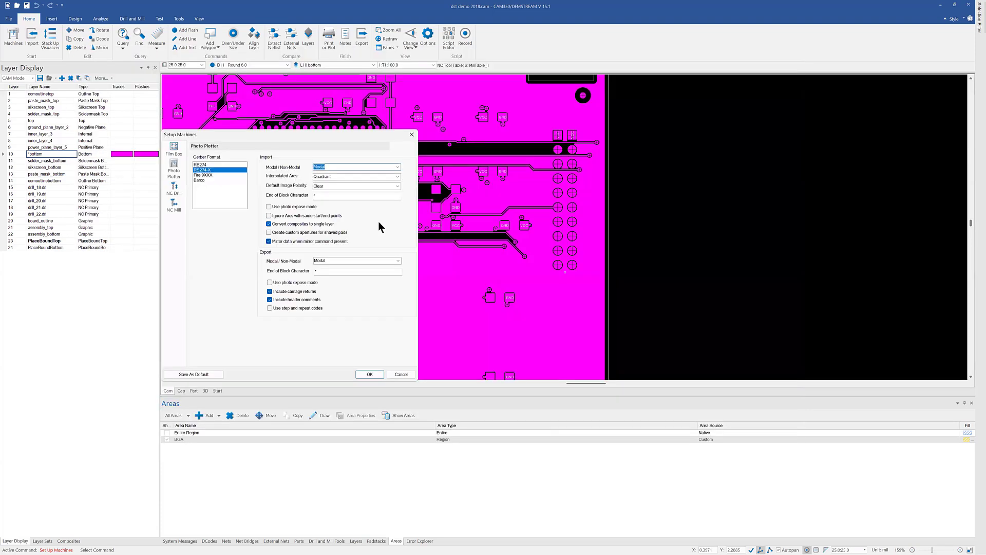
- Close the machine setup without changes and fit the whole board in view
click(404, 373)
mouse_move(414, 277)
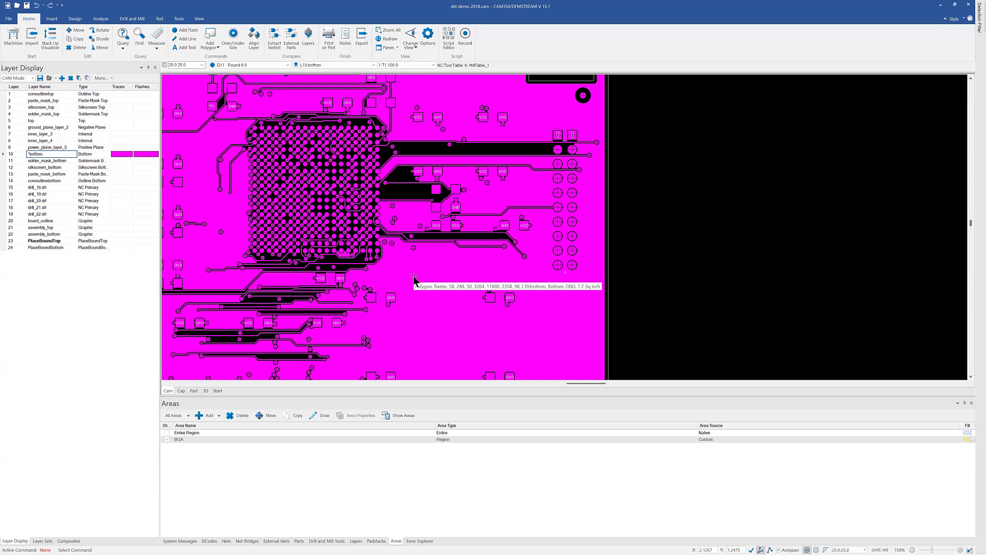
key(Home)
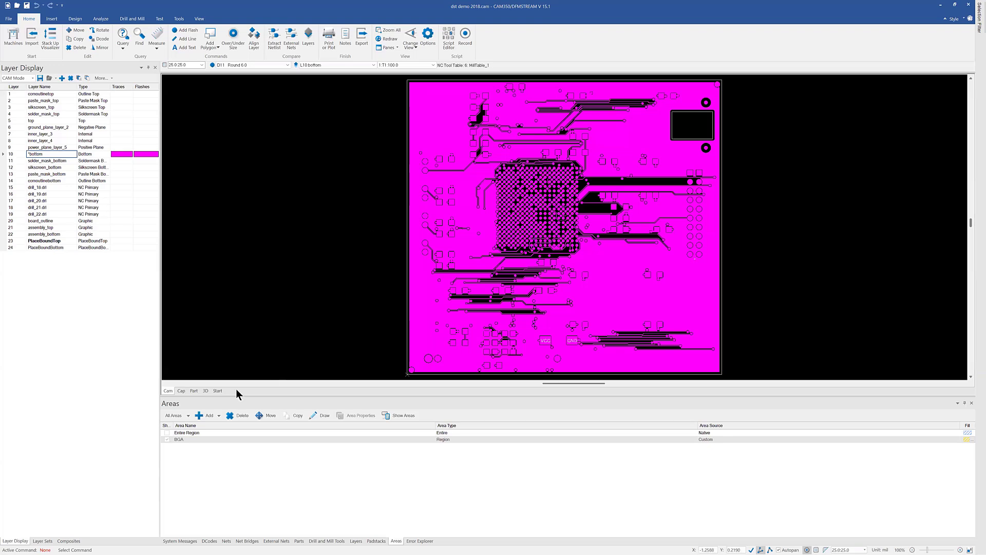
- View the start page's product news, then create a new blank document without saving the current PCB changes
click(217, 391)
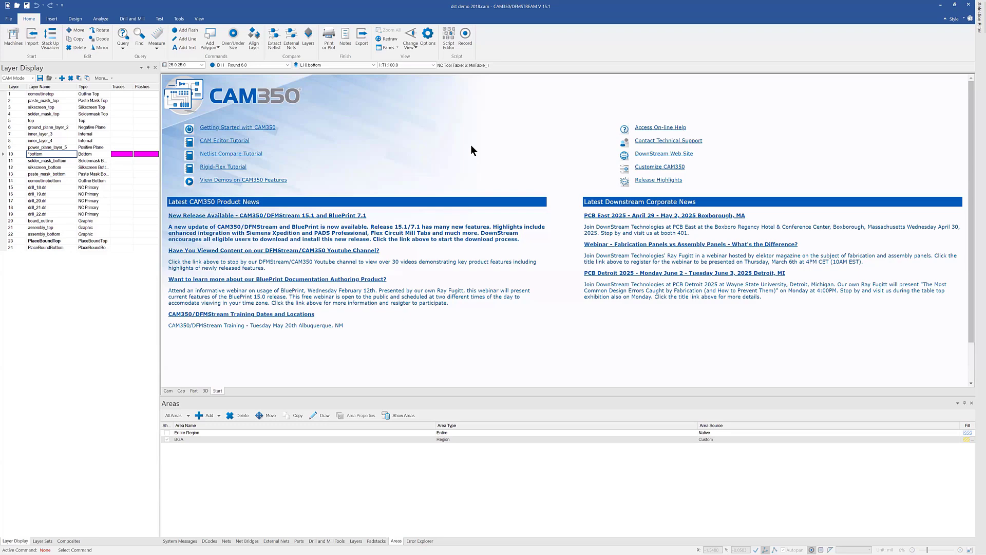
click(10, 19)
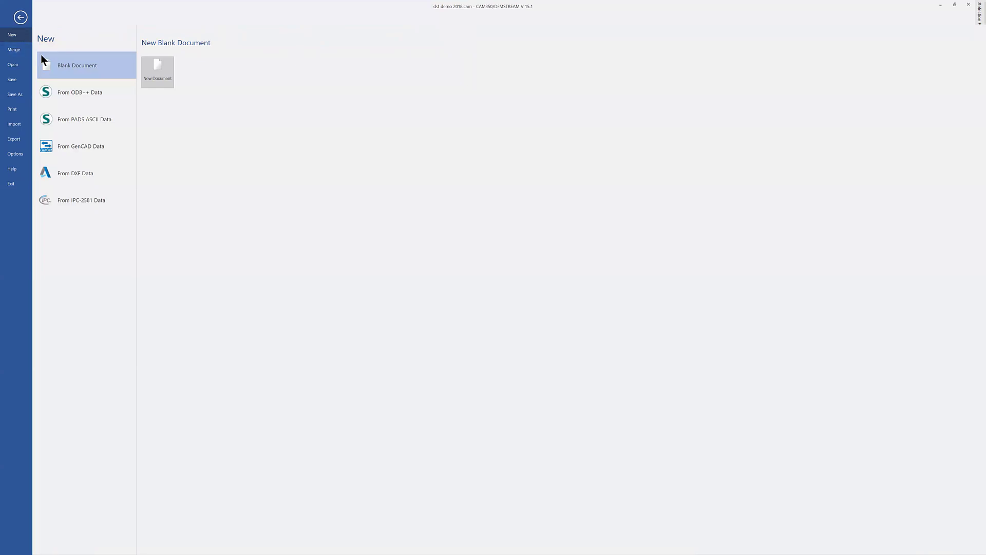
click(157, 75)
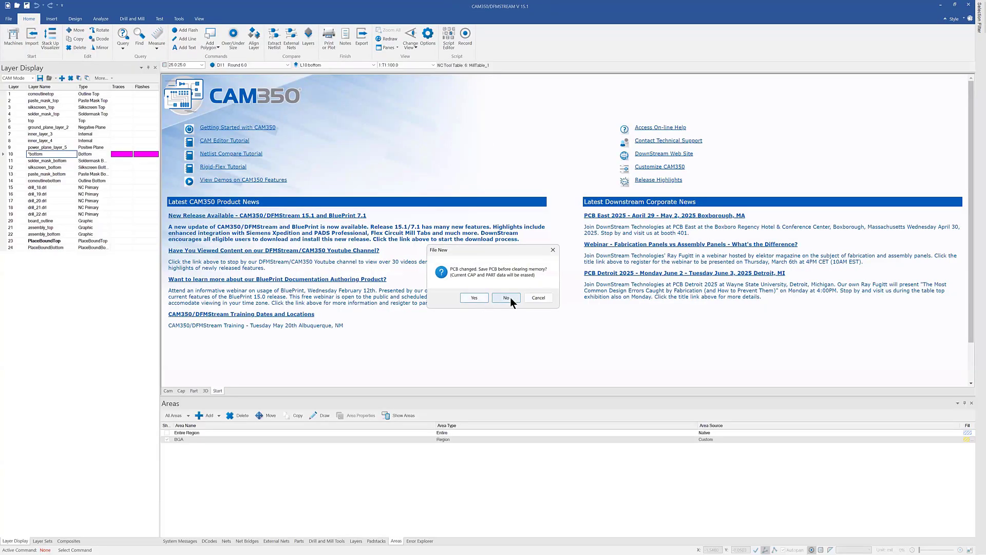
click(510, 297)
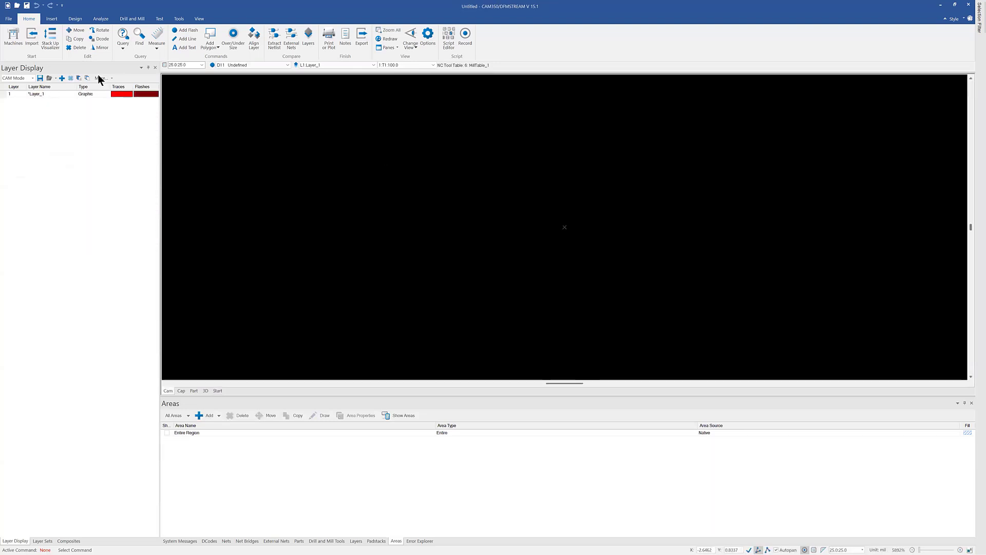
- Start an automatic import and select the 274x DST Demo folder as its source
click(8, 19)
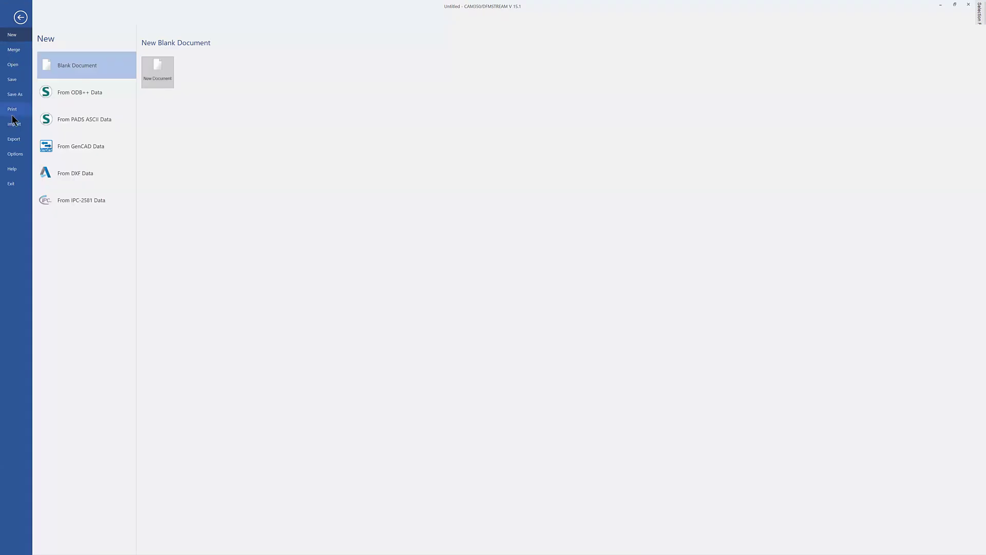
click(10, 128)
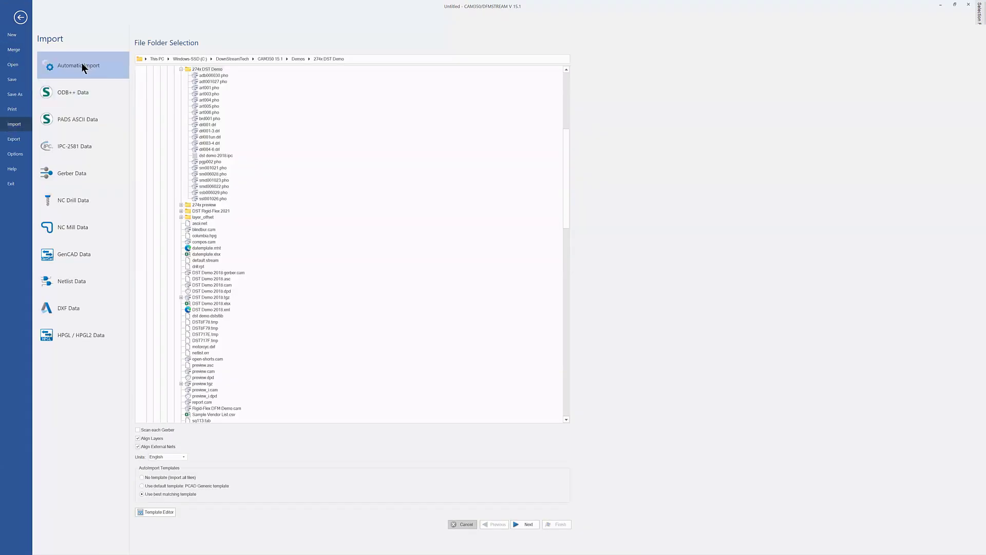
click(207, 69)
- Examine the PADS Generic Template's file patterns and layer grouping in the template editor, and close it without saving templates as defaults
click(165, 513)
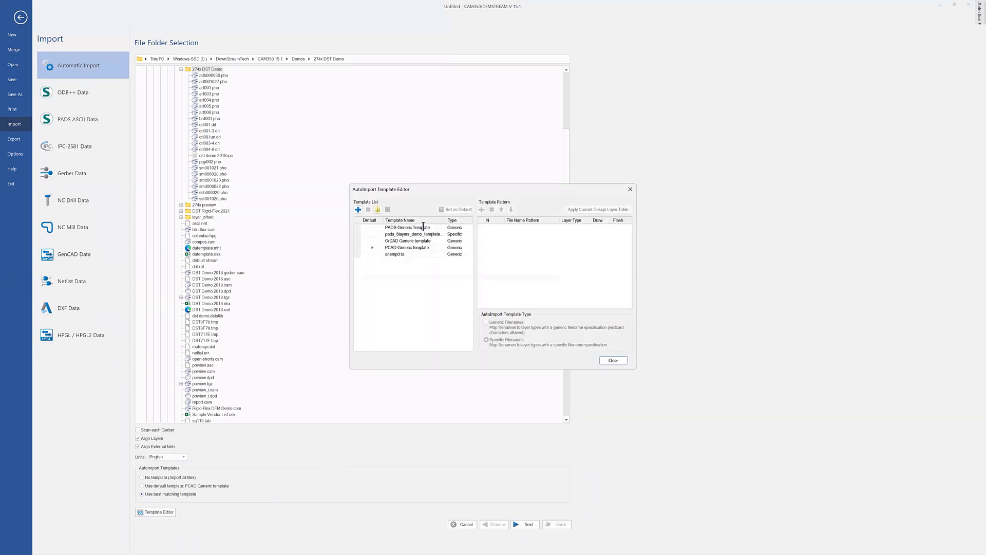
click(423, 227)
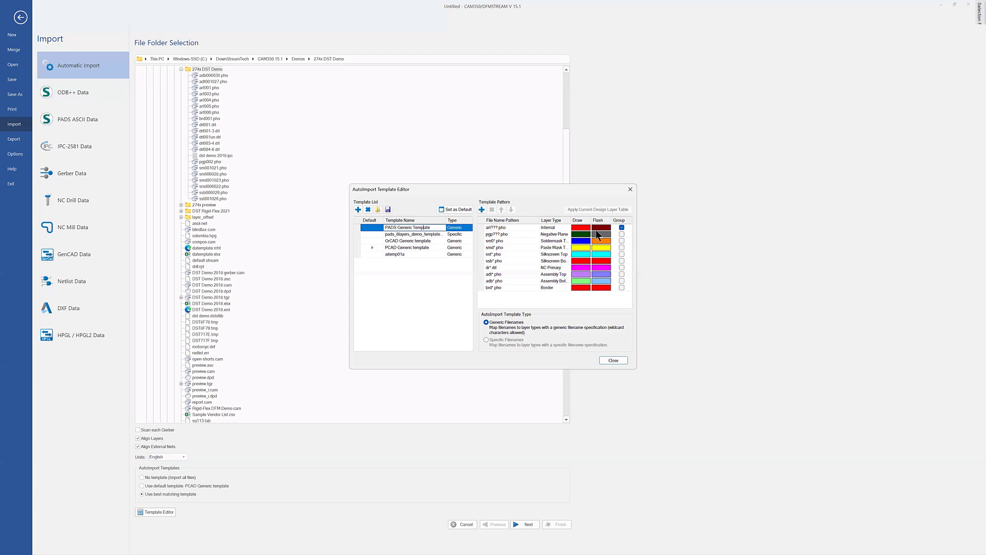
click(622, 227)
click(622, 360)
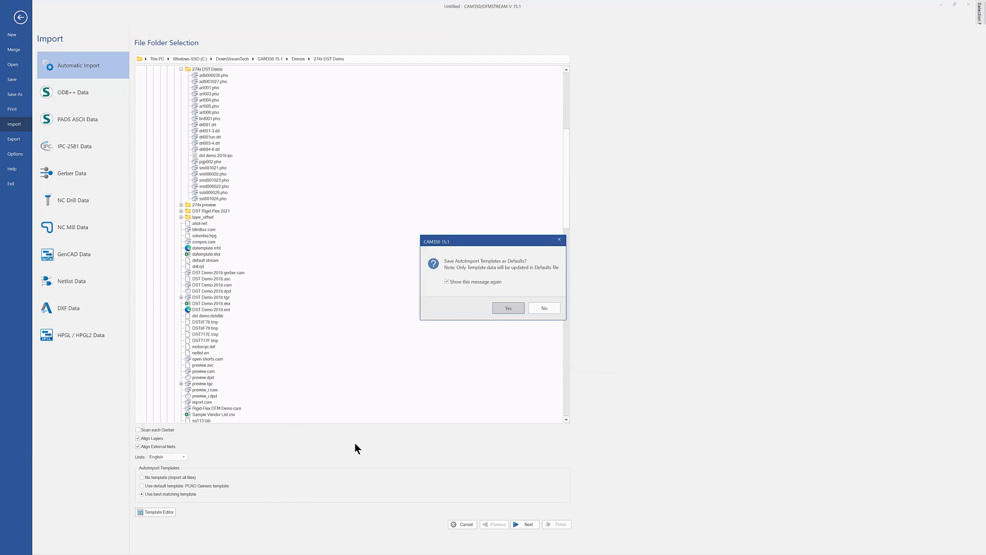
click(543, 308)
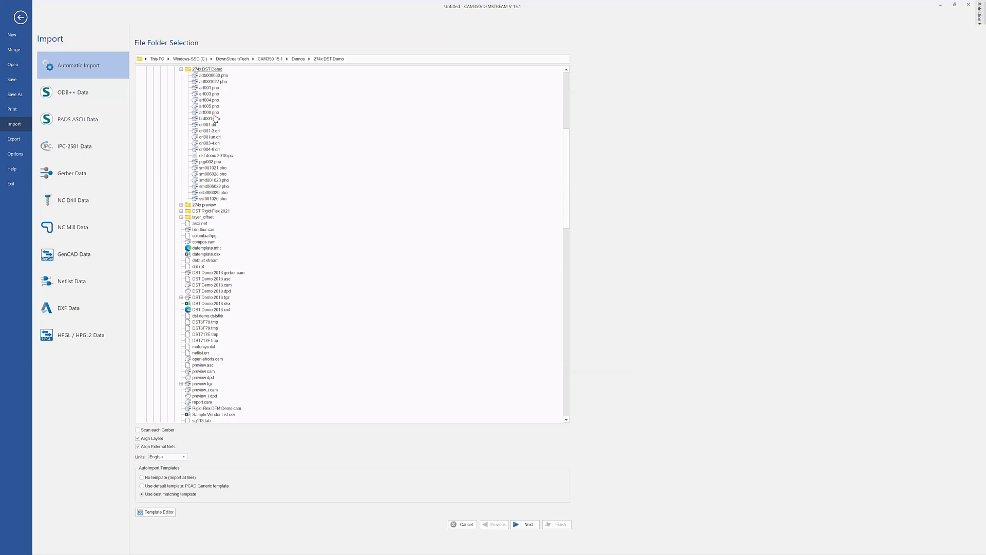
- Accept the PADS Generic Template and identified layer types, and show layer labels in the stackup graphics
click(520, 525)
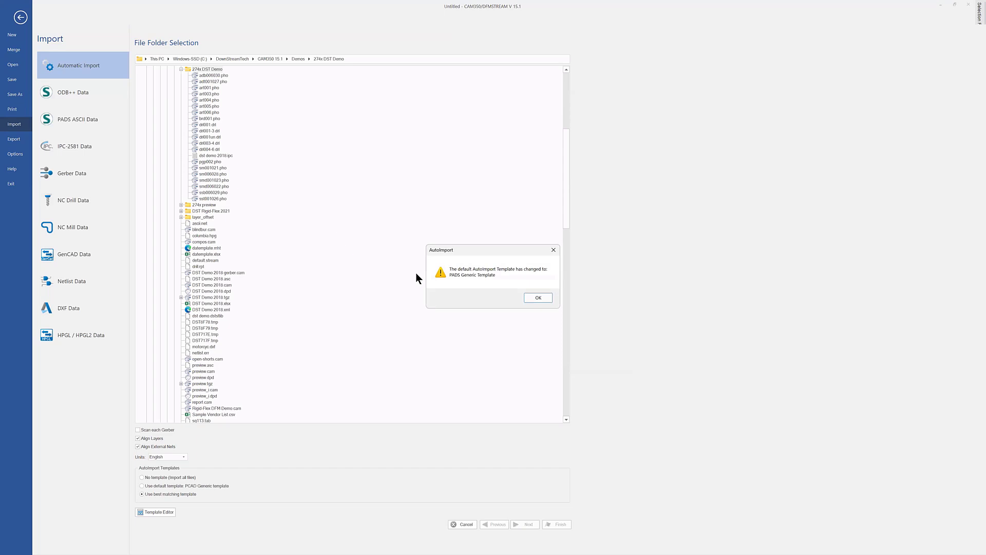
click(536, 298)
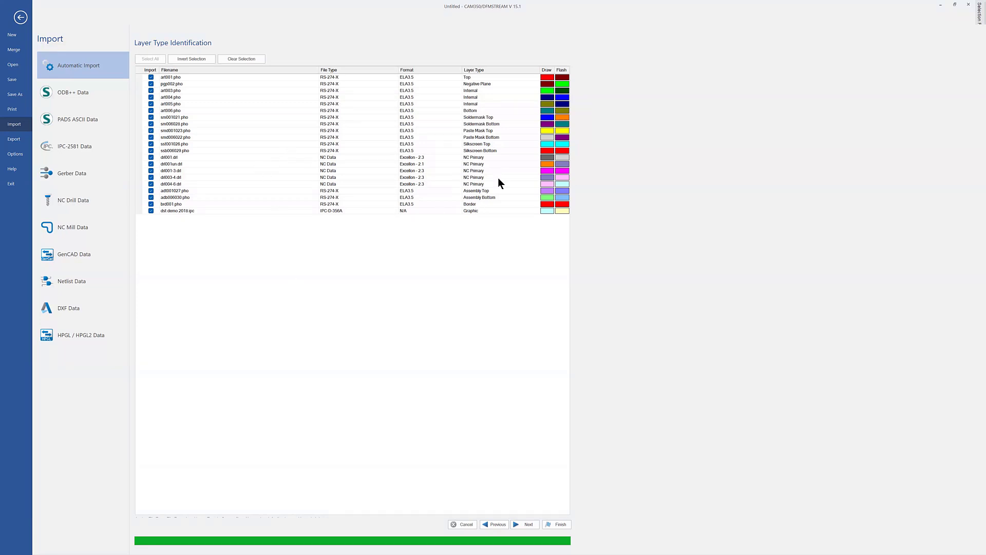
click(525, 524)
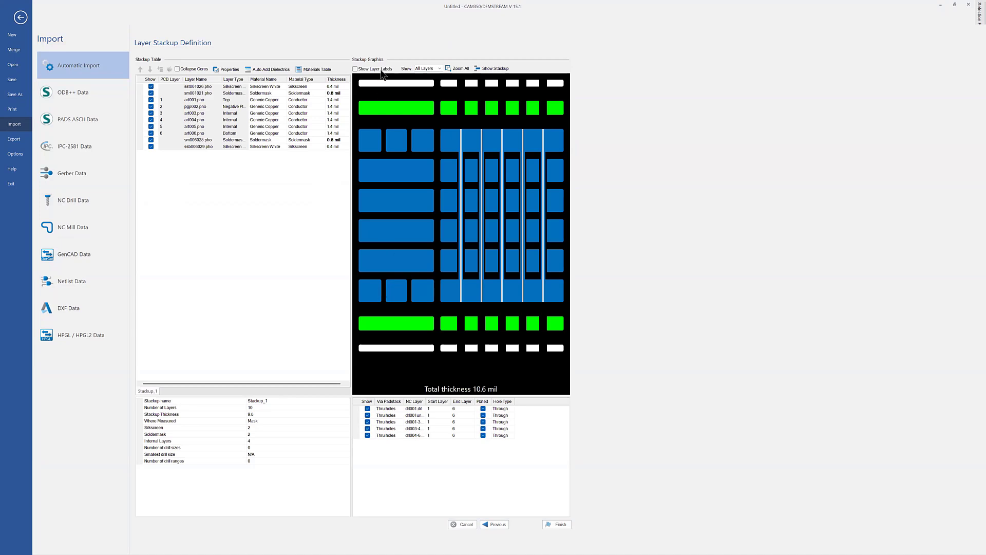
click(355, 70)
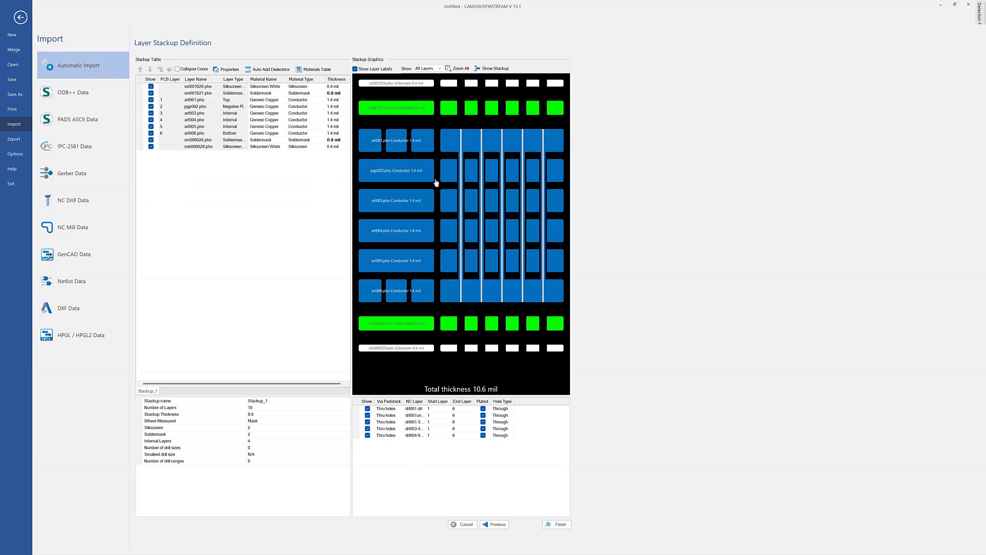
click(354, 69)
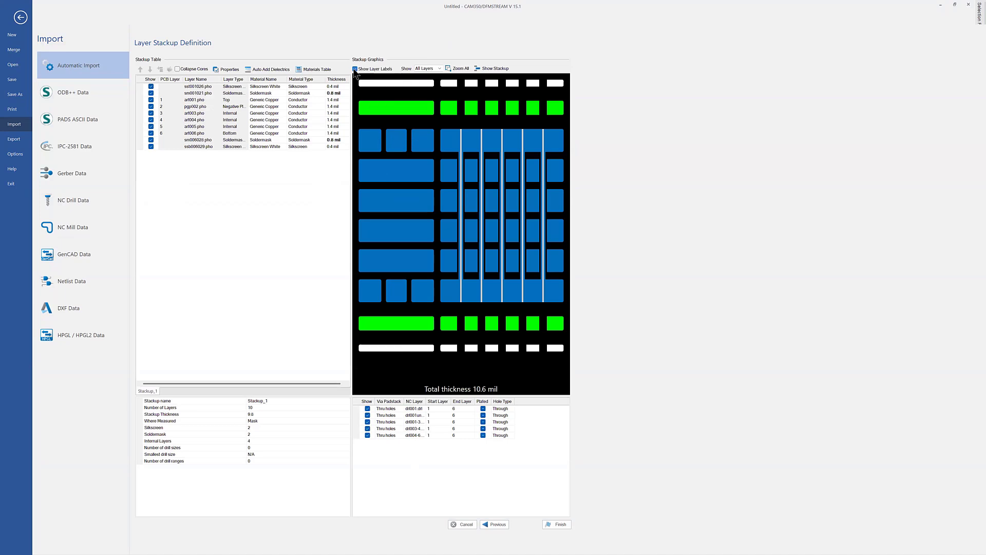
click(355, 69)
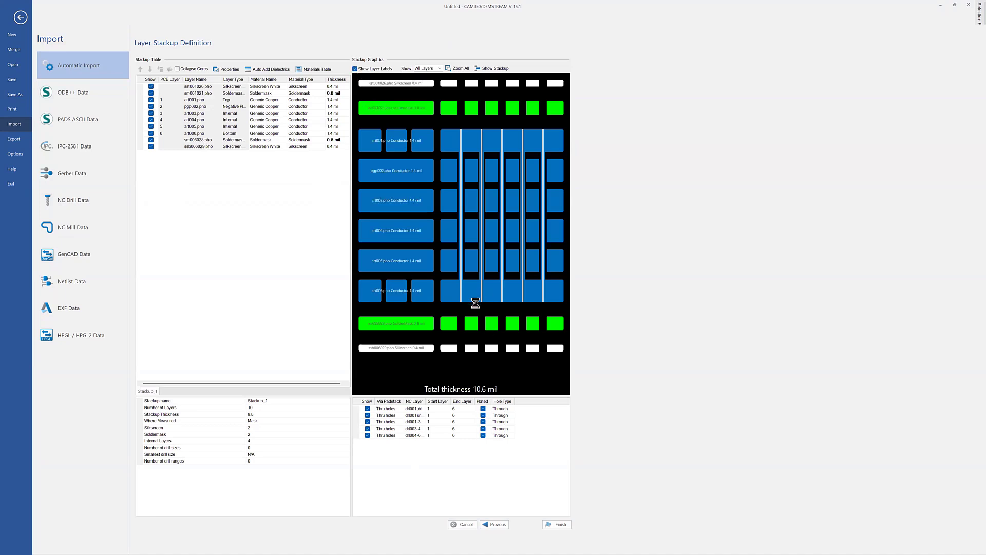
- Set the drill spans to layers 1 to 3 for drl001-3, 3 to 4 for drl003-4 and 4 to 6 for drl004-6
click(438, 421)
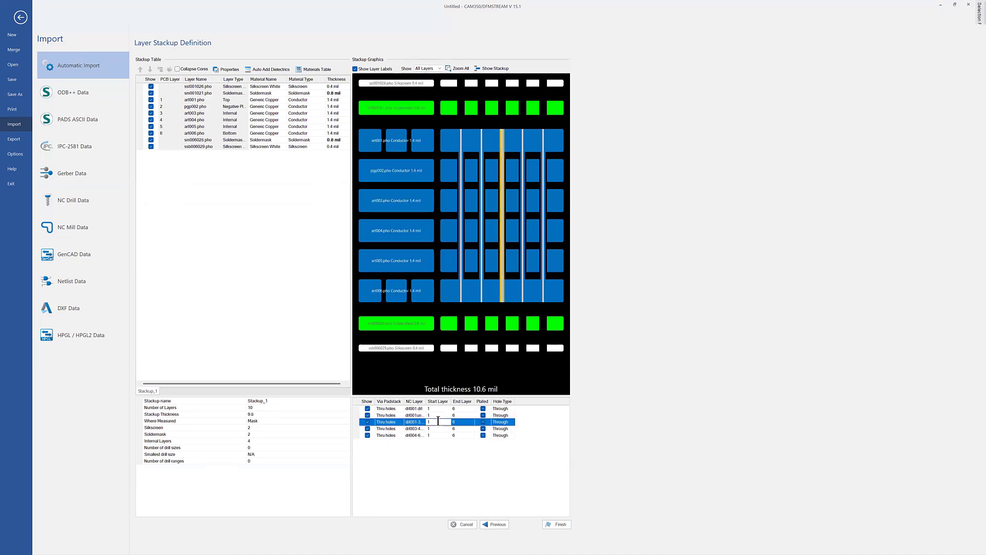
click(464, 424)
click(438, 429)
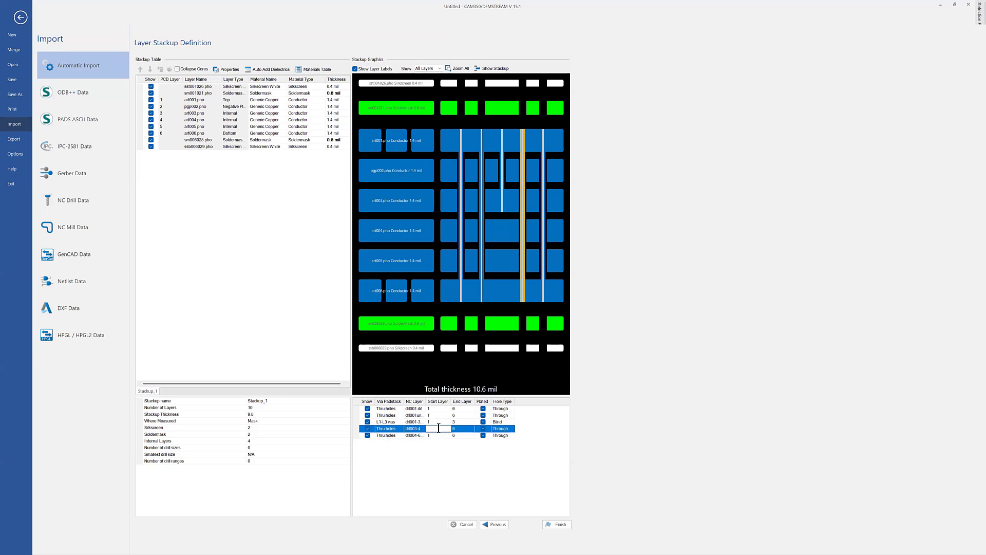
key(Return)
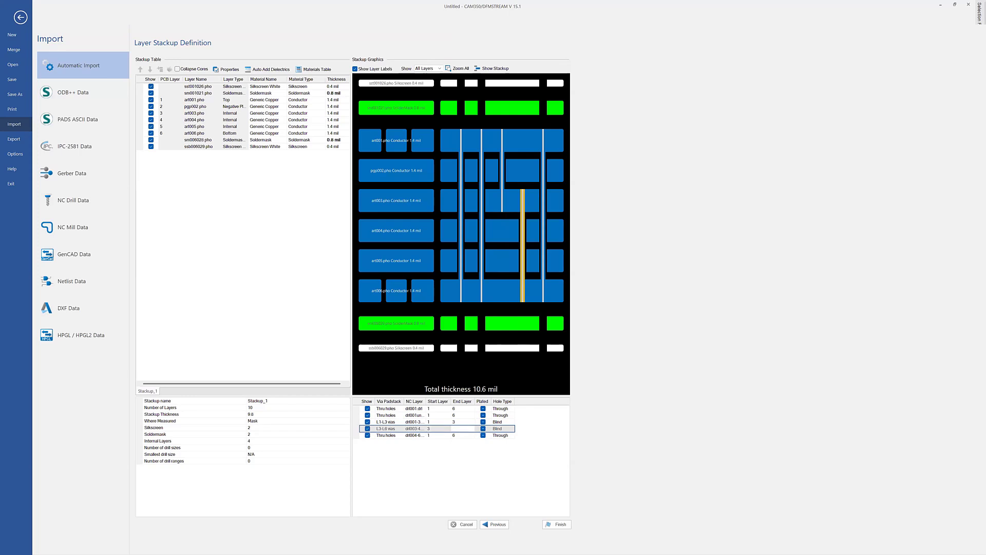
click(440, 435)
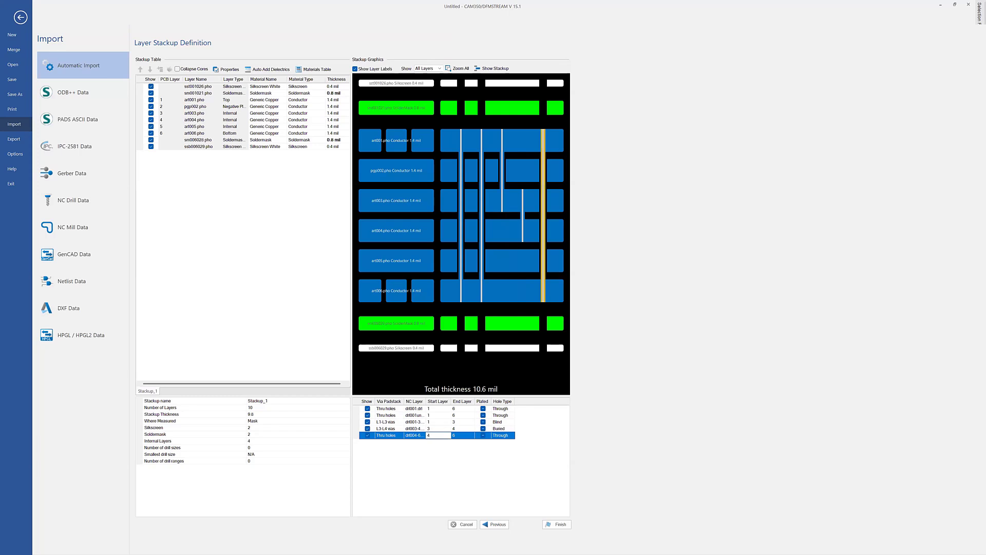
text(4)
key(Return)
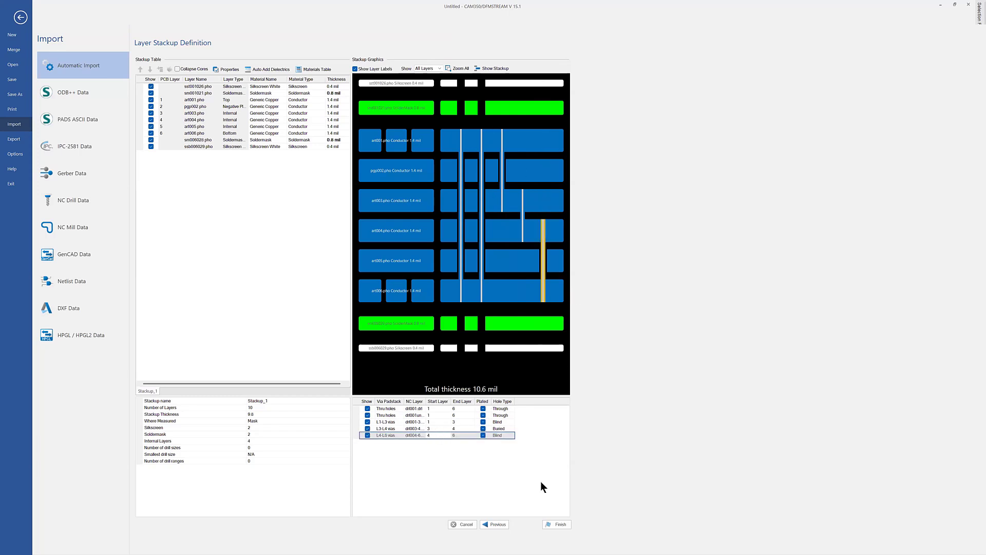
- Finish the automatic import and run the netlist extraction with drl001.drl as the through-hole drill
click(559, 524)
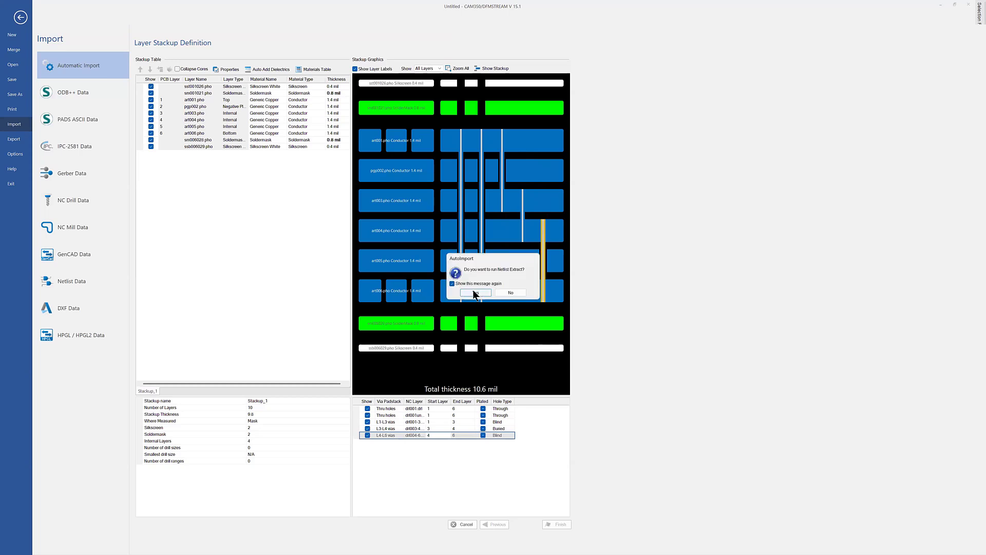
click(470, 293)
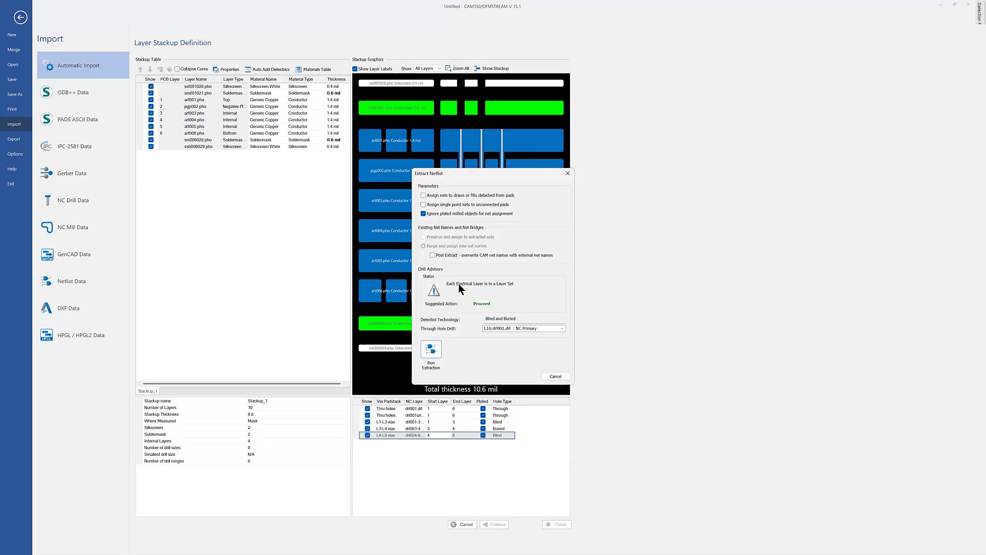
click(431, 350)
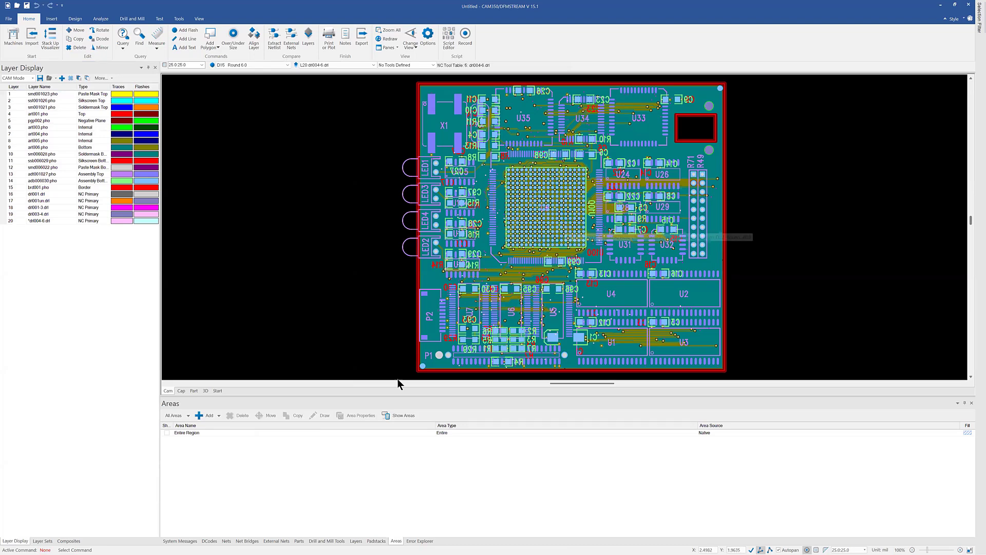
- Open the imported external nets list and display only the top layer art001.pho, leaving the Delete command without removing anything
click(227, 542)
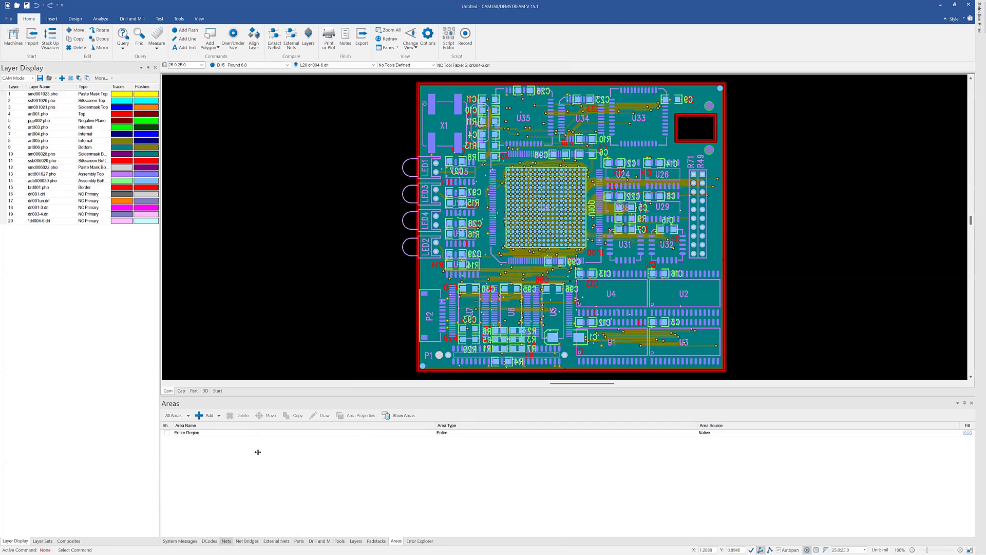
click(275, 542)
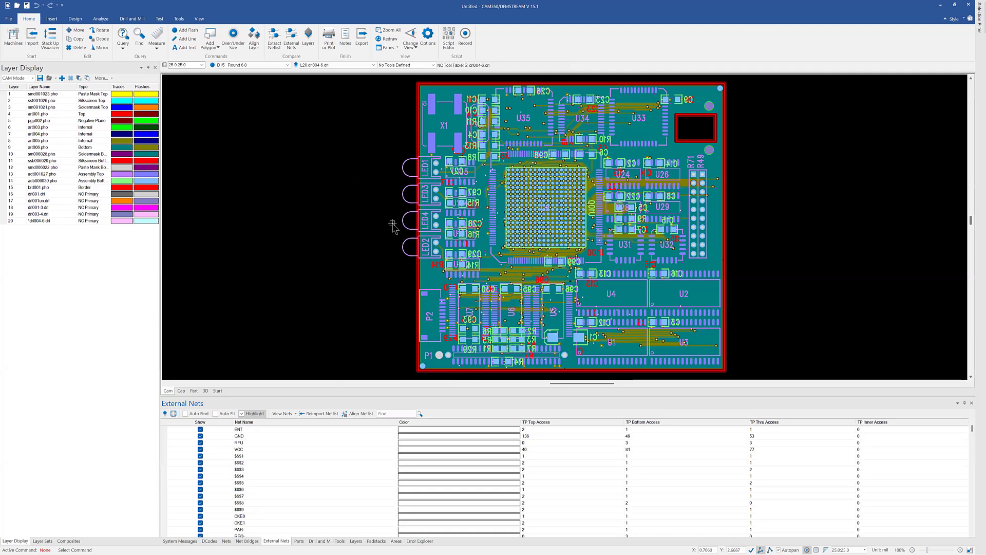
double_click(54, 115)
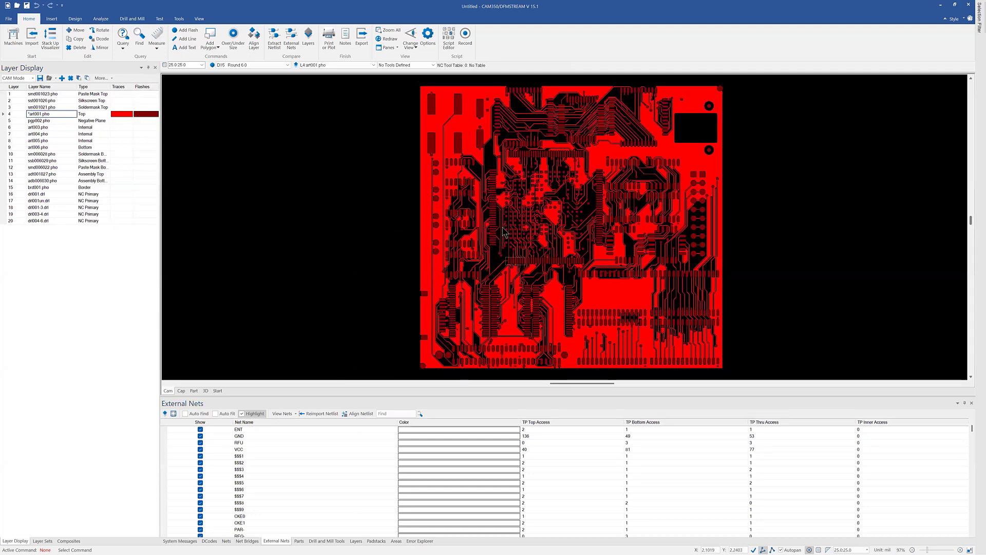
scroll(505, 234, up, 3)
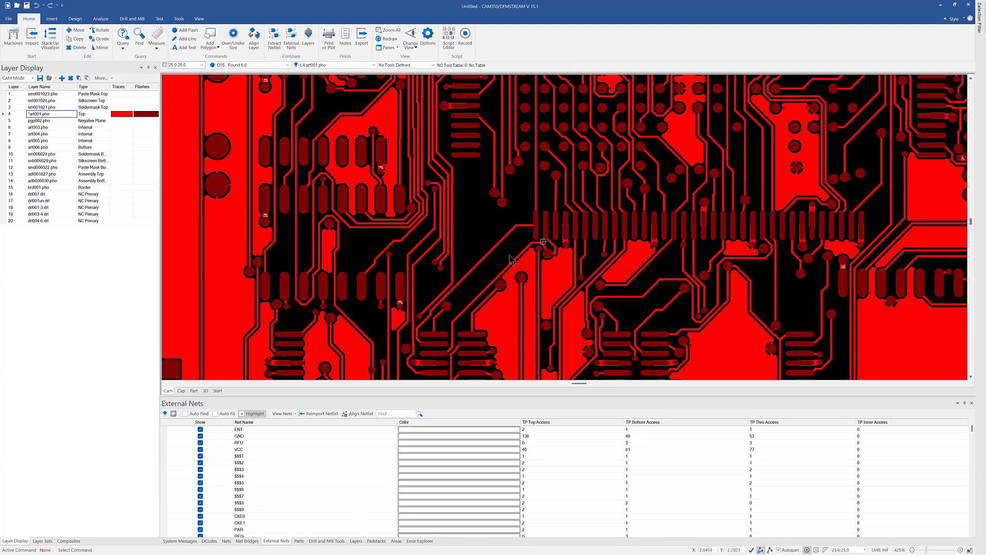
click(79, 48)
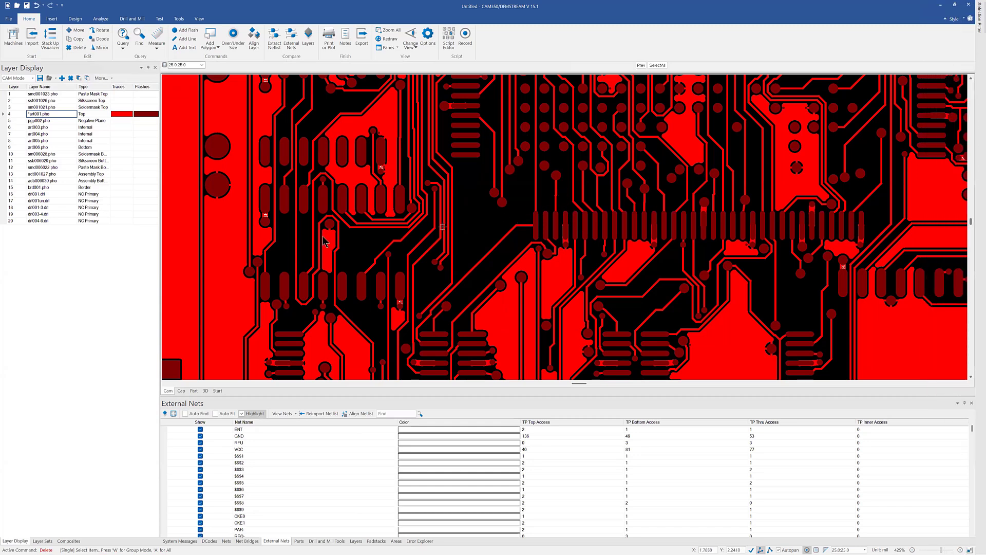
key(Escape)
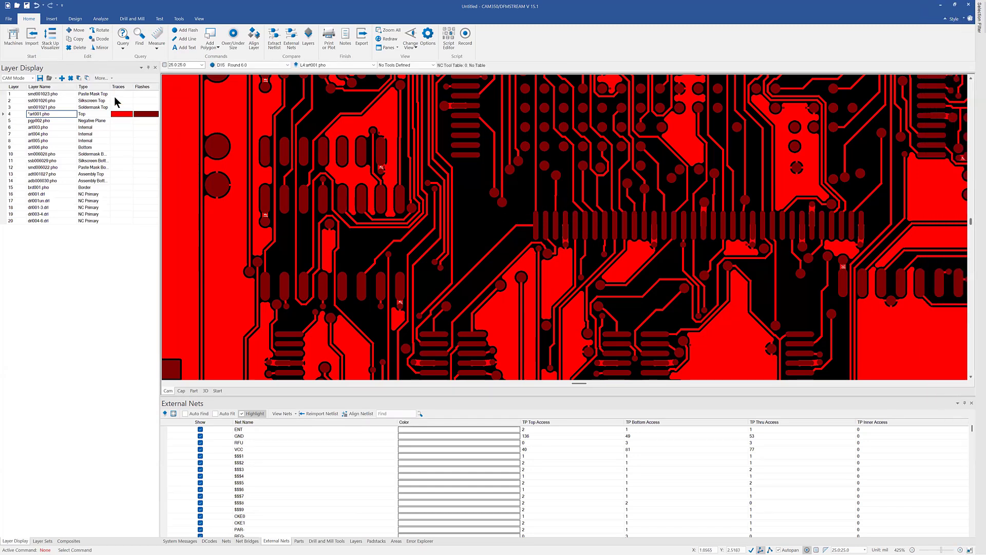
- Run the External Nets analysis with its current settings and close its results and settings
click(100, 18)
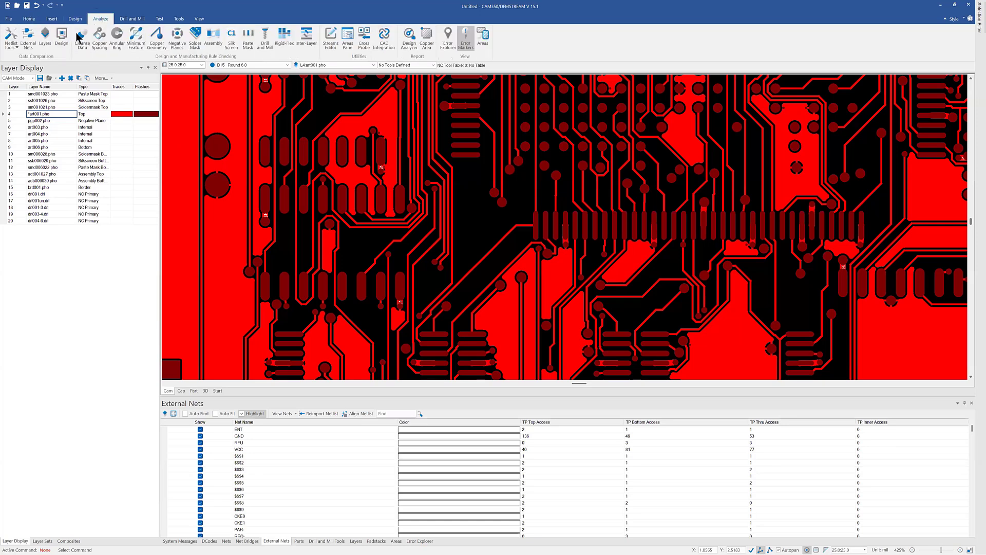
click(28, 39)
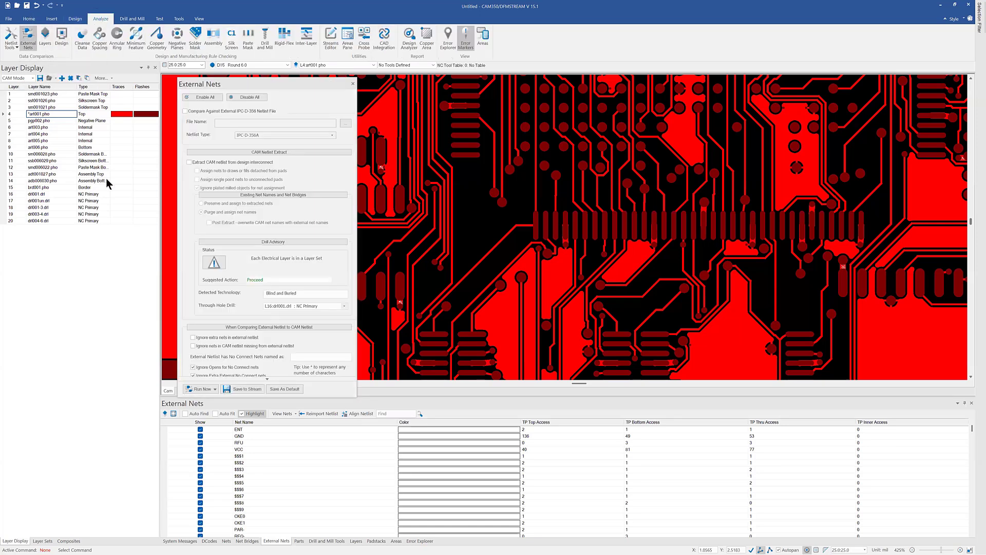
click(202, 389)
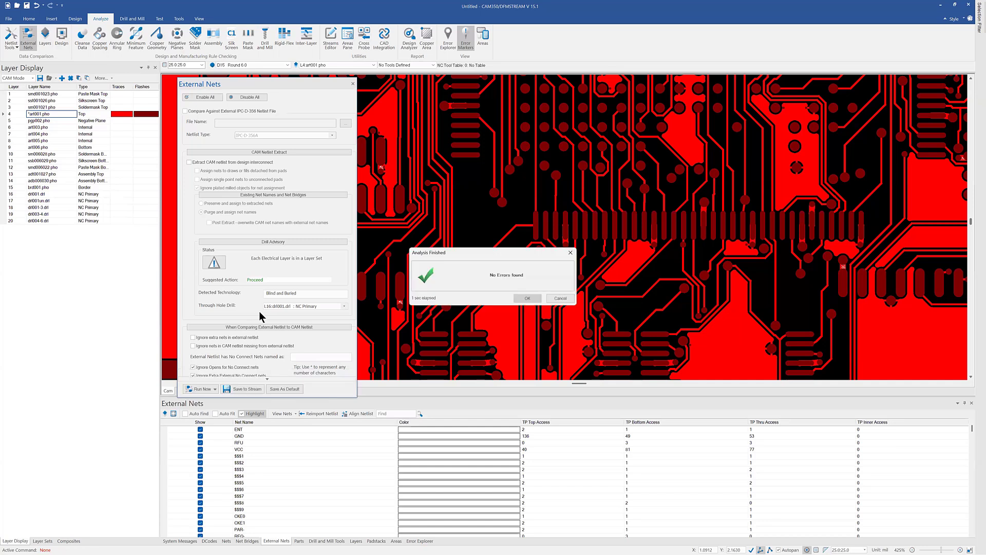
click(532, 300)
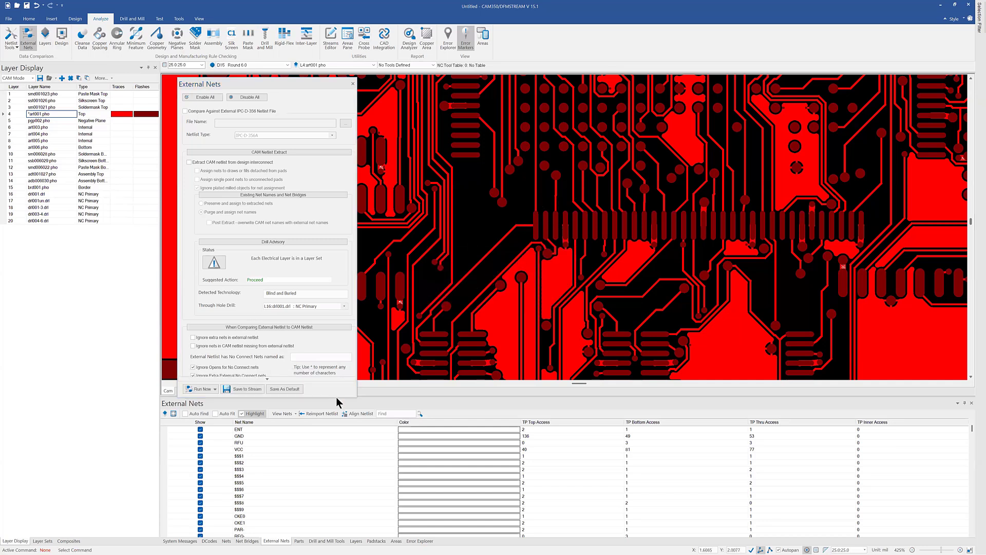
click(353, 83)
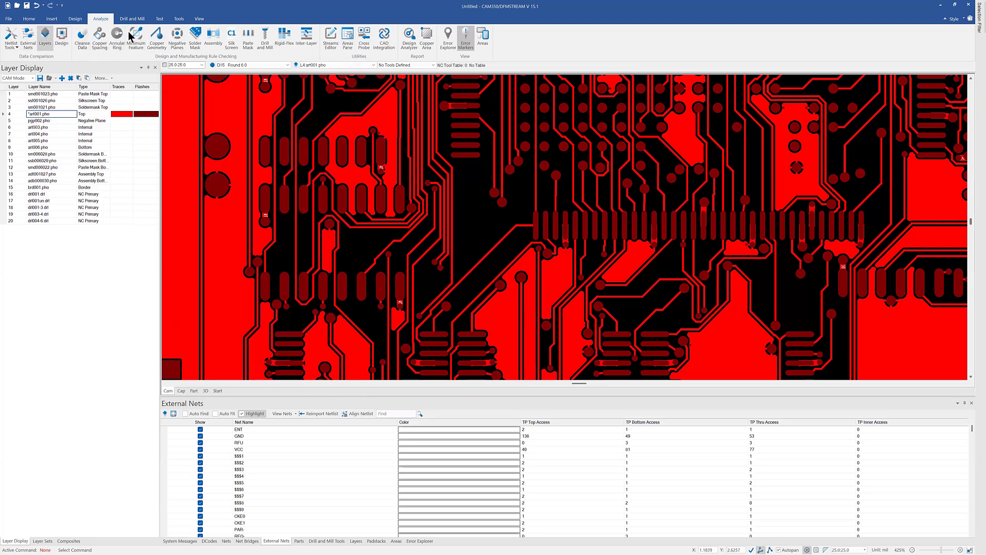
click(36, 19)
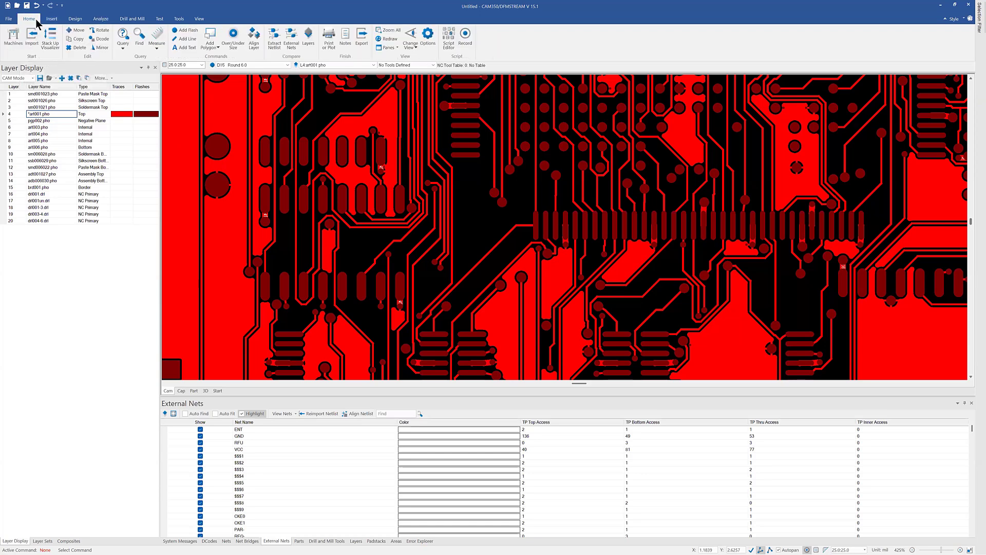
click(78, 48)
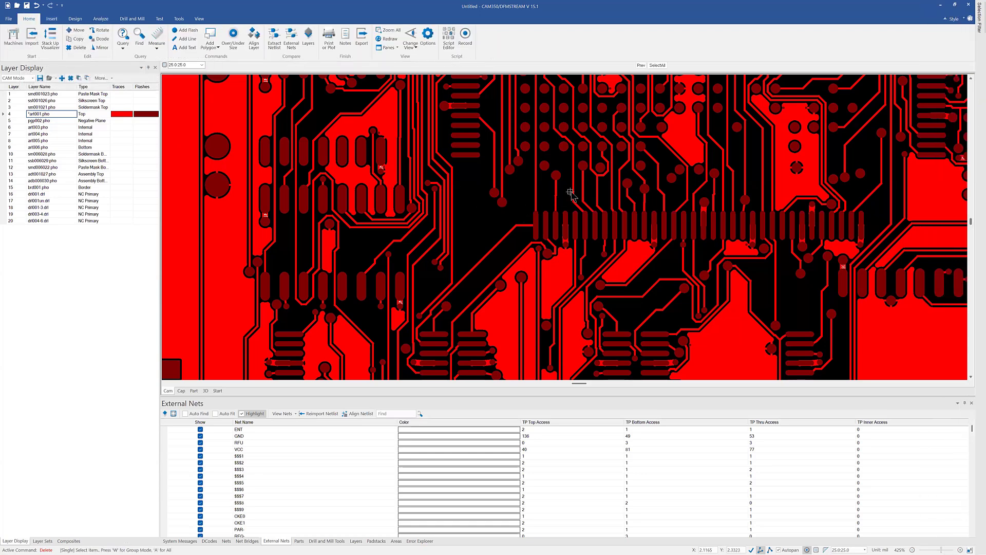
key(Escape)
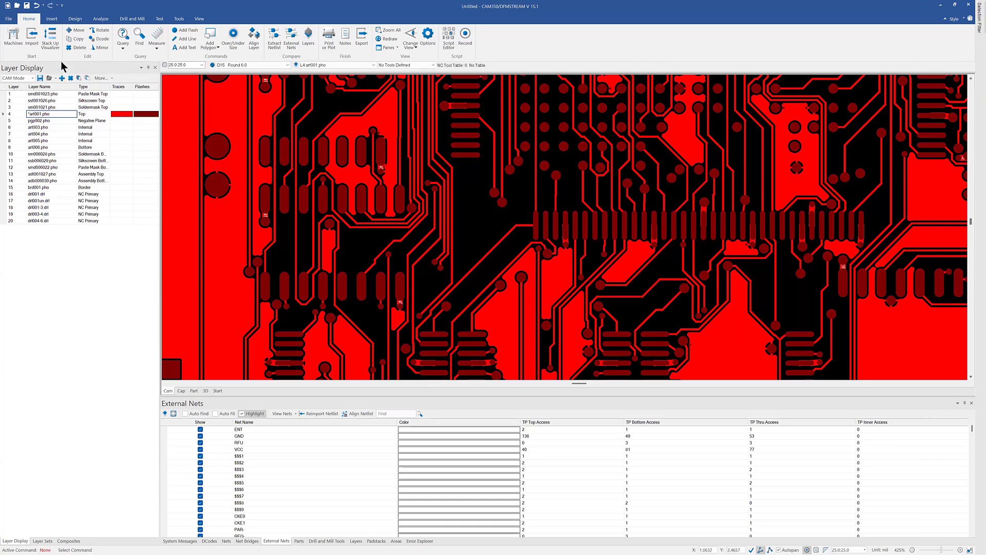
- Run the External Nets analysis with CAM netlist extraction from the design interconnect enabled, open its results and close the settings
click(99, 19)
click(28, 37)
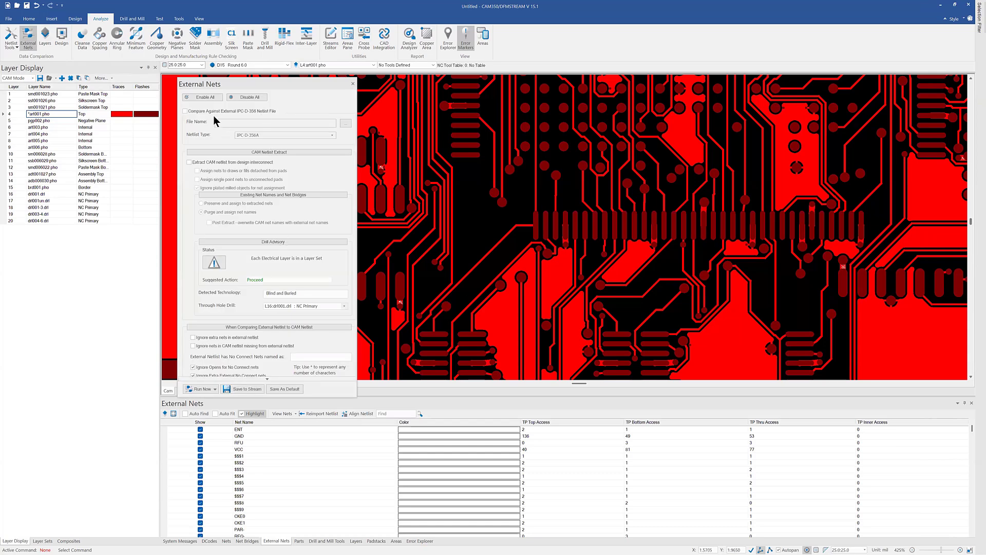
click(189, 162)
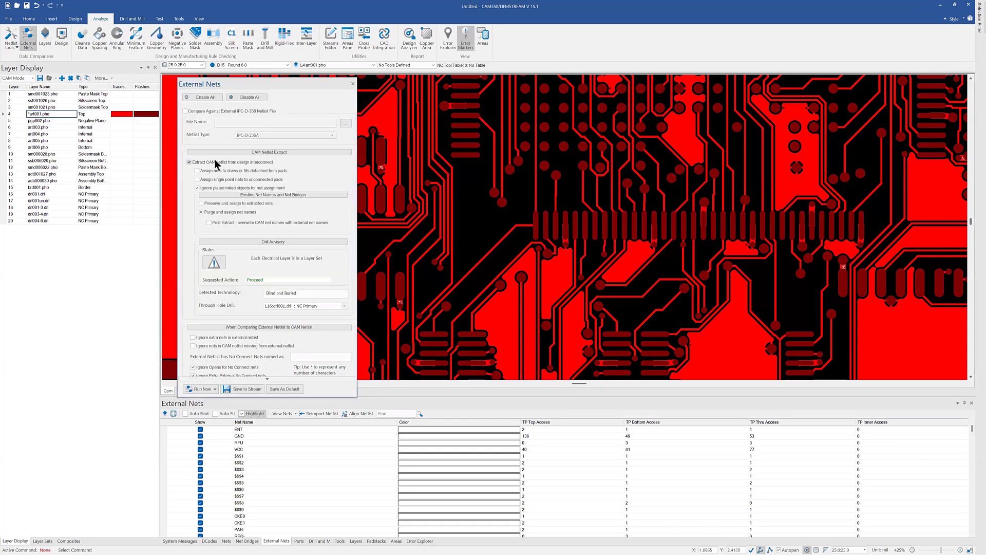
click(201, 389)
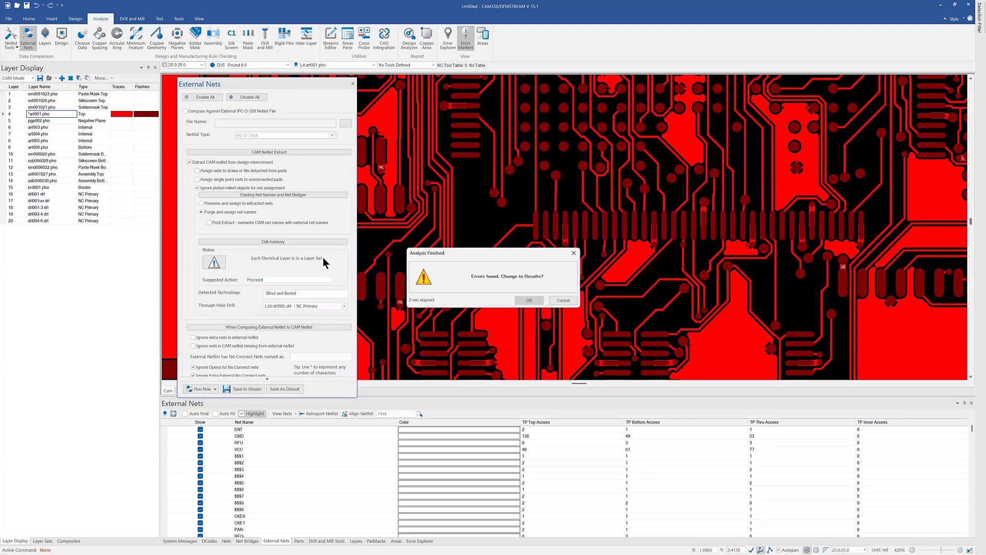
click(526, 301)
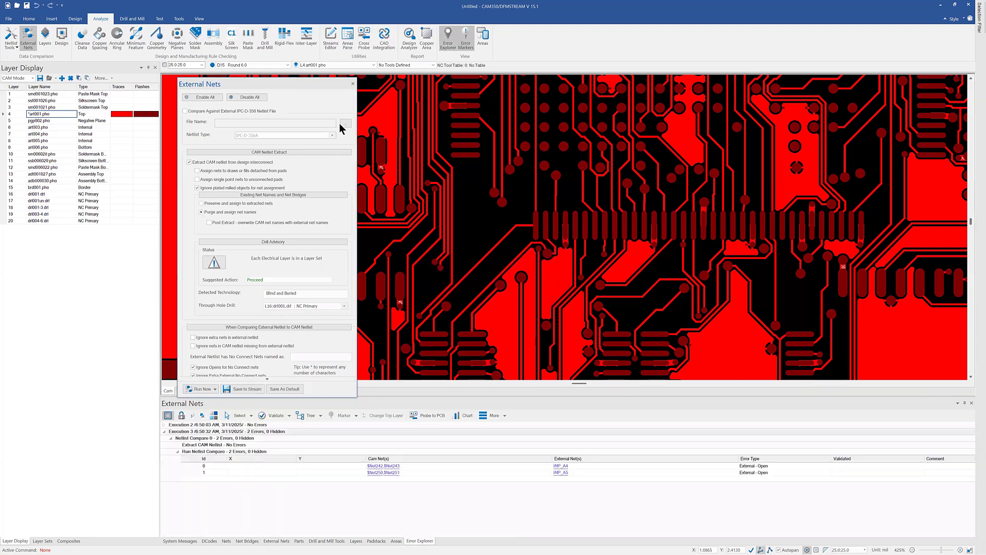
click(352, 84)
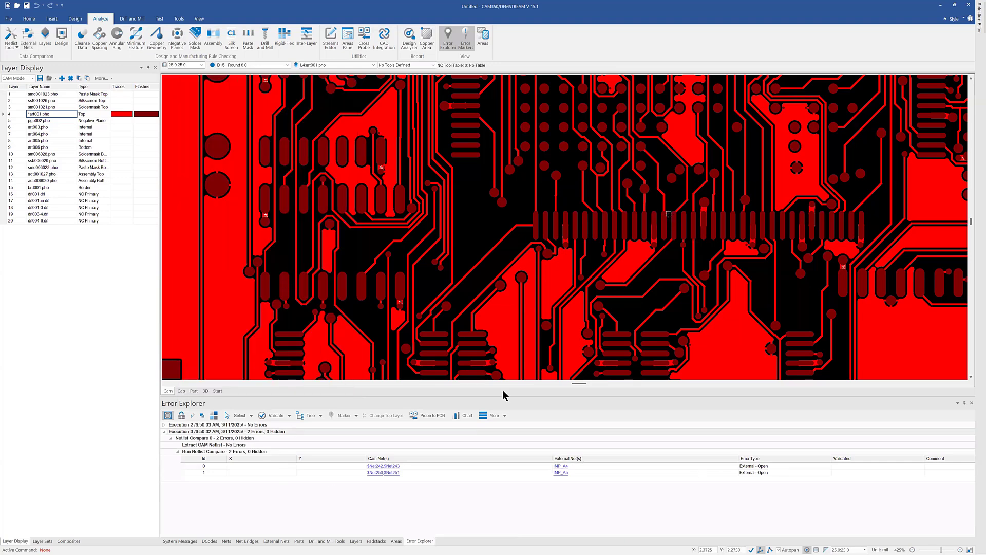
- Locate both netlist compare errors on the board and examine the IMP_A4 open error up close
click(184, 466)
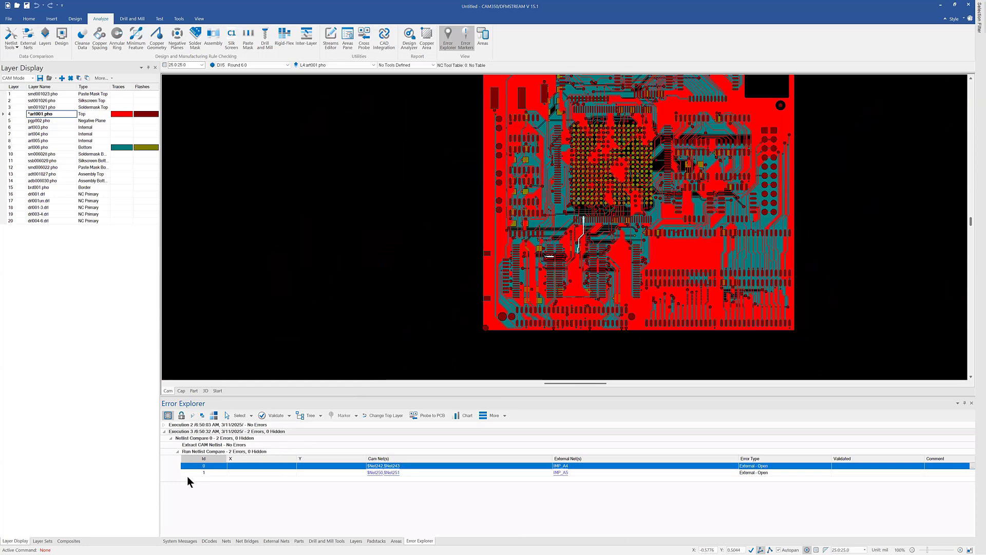
click(187, 473)
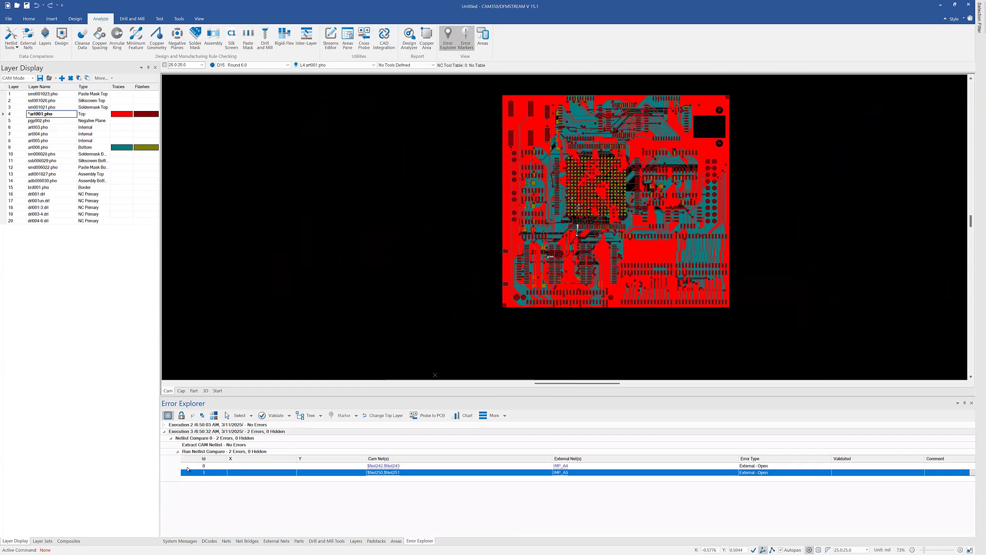
click(188, 467)
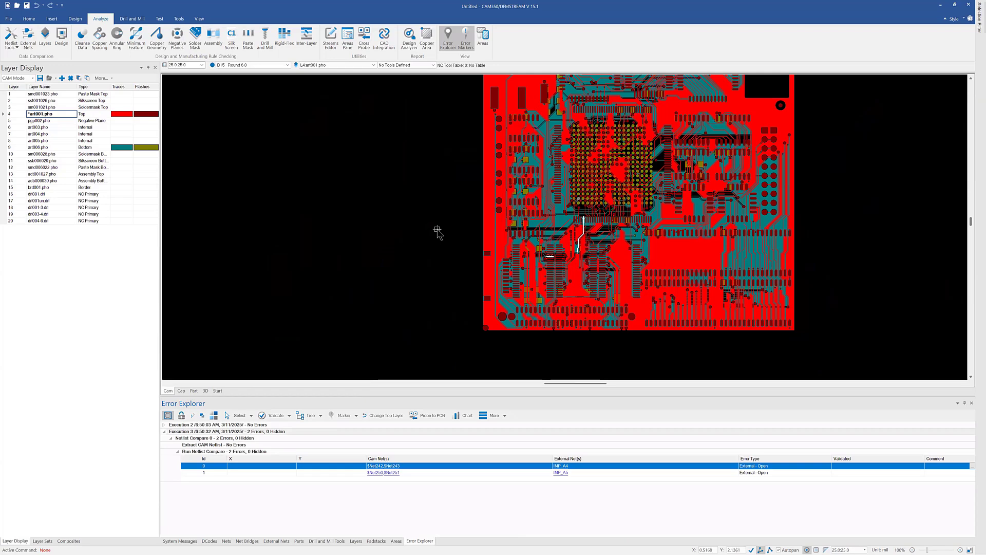
middle_drag(578, 245, 520, 193)
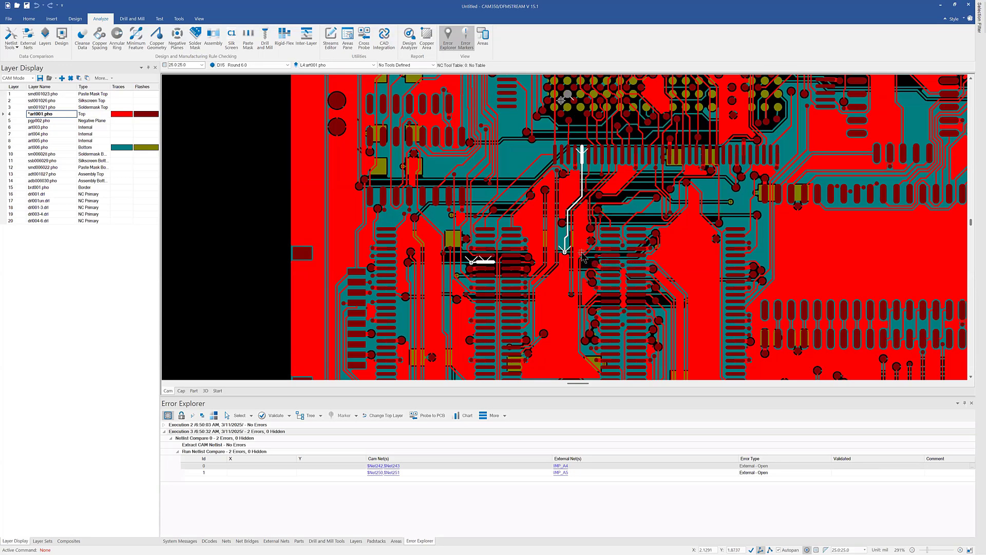
mouse_move(525, 273)
- Show the IMP_A4 error in the yellow highlight color and examine its trace and pads
click(216, 417)
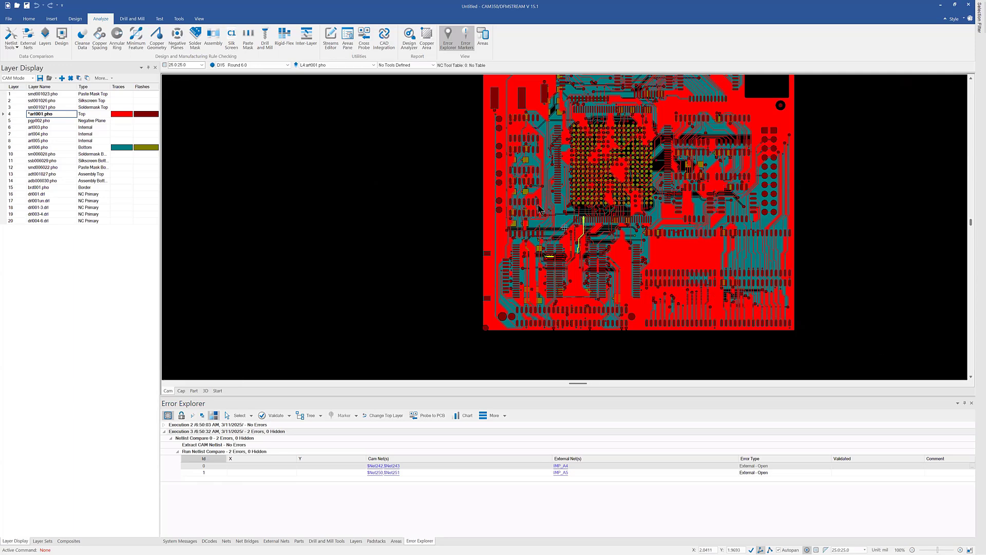
scroll(545, 205, up, 3)
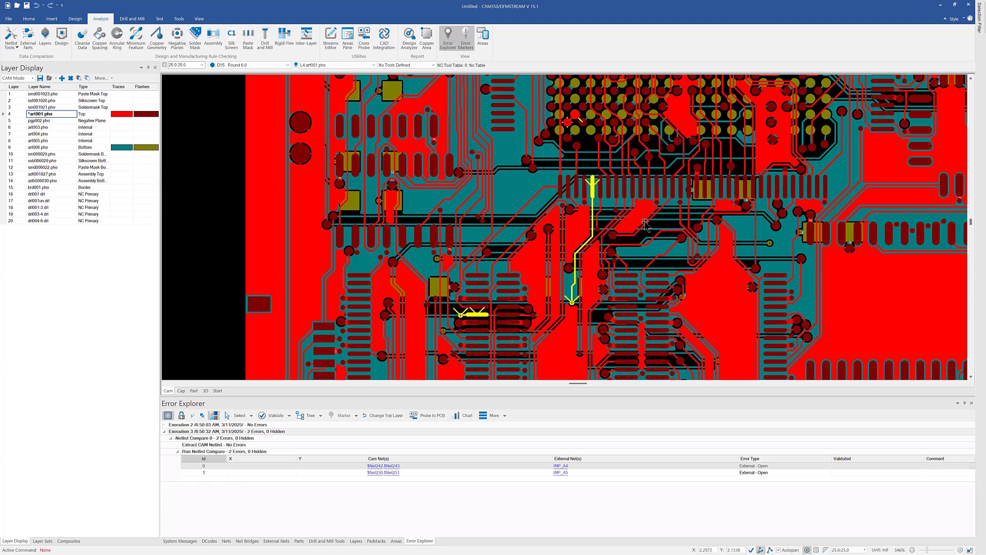
mouse_move(540, 298)
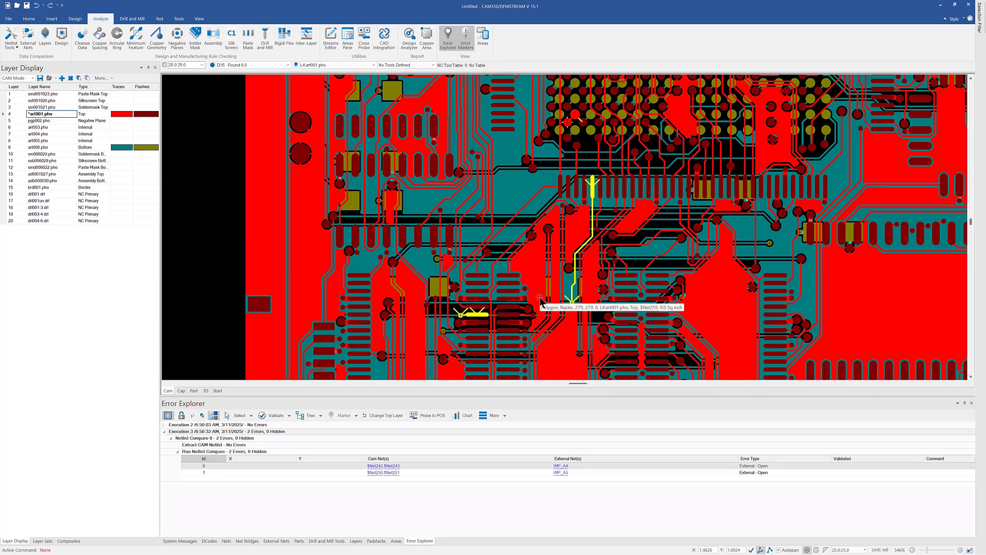
- View the IMP_A4 error with all other artwork hidden and with the surrounding artwork dimmed, restoring the normal display
click(191, 415)
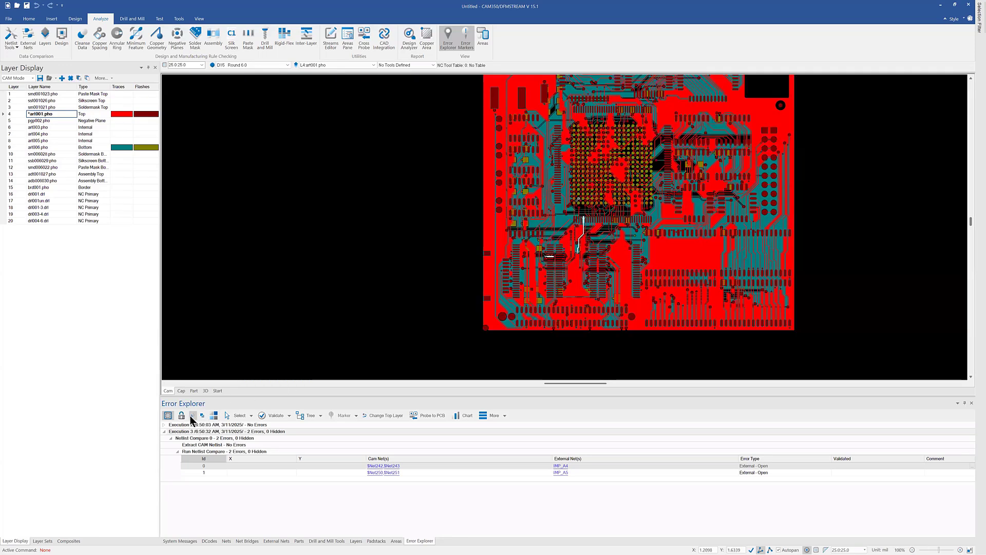
click(192, 416)
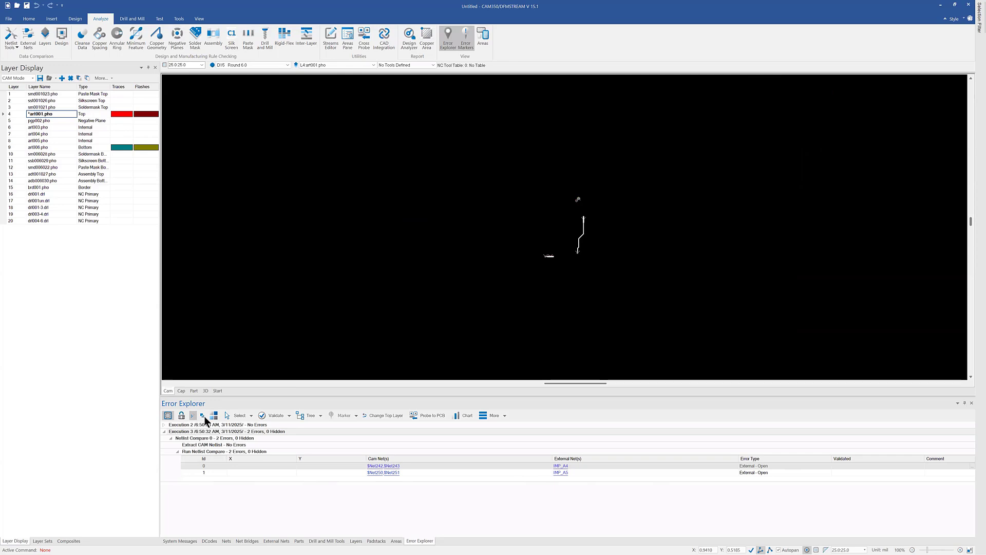
click(202, 416)
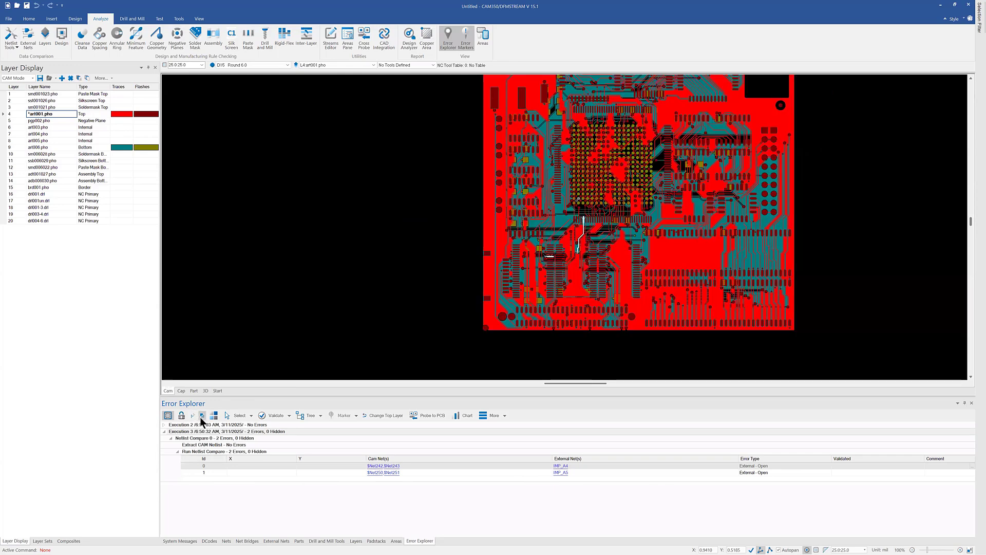
key(t)
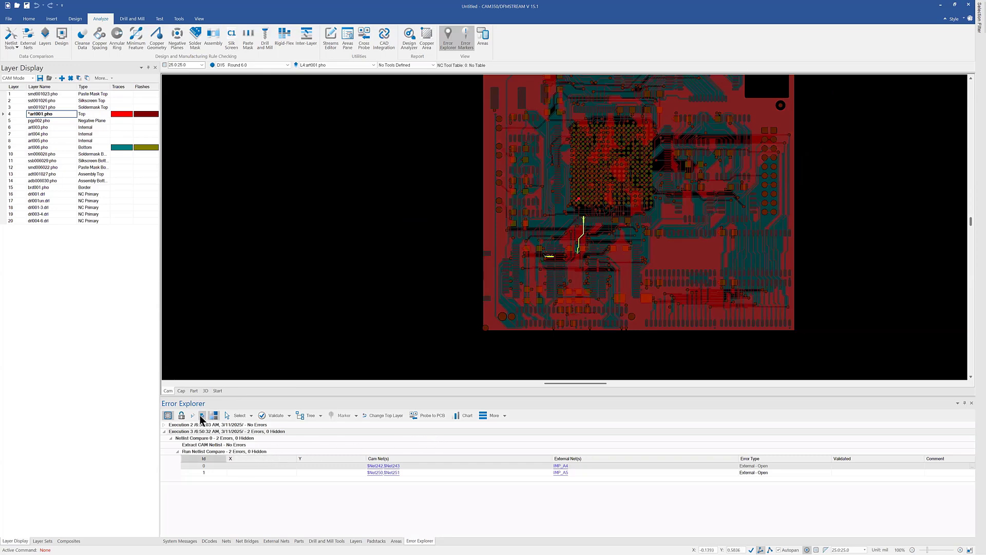
click(201, 416)
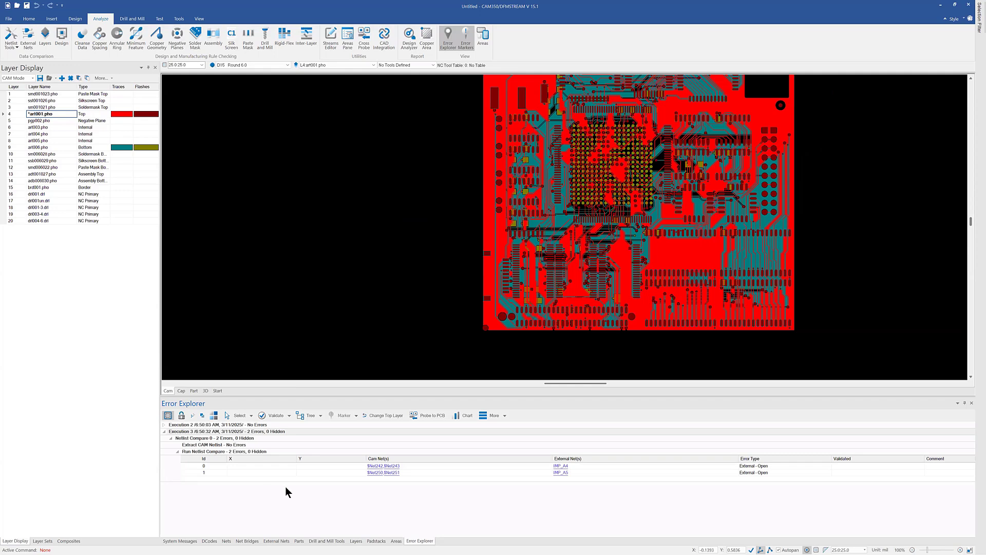
- Locate the first error's CAM nets $Net243 and $Net242 and its external net IMP_A4 on the board
click(394, 466)
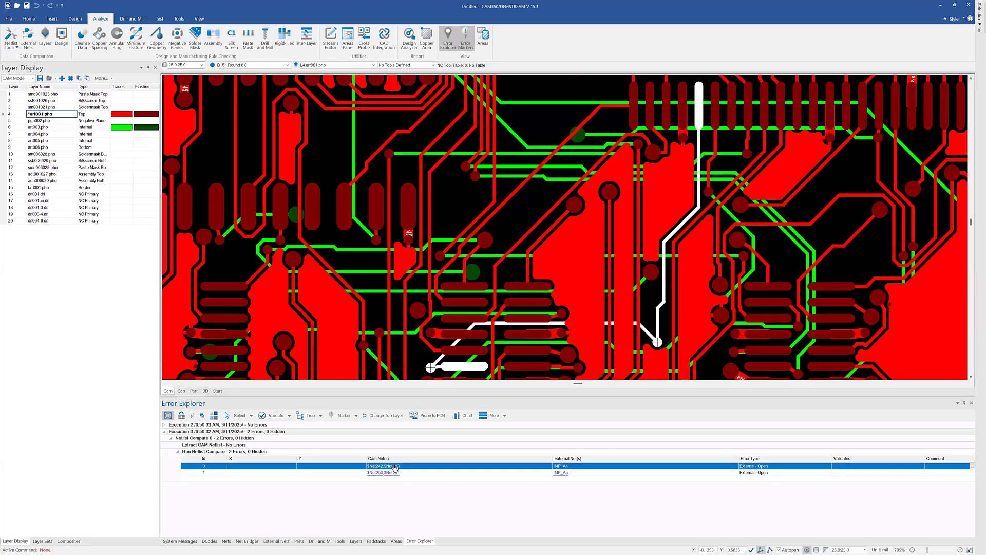
click(373, 466)
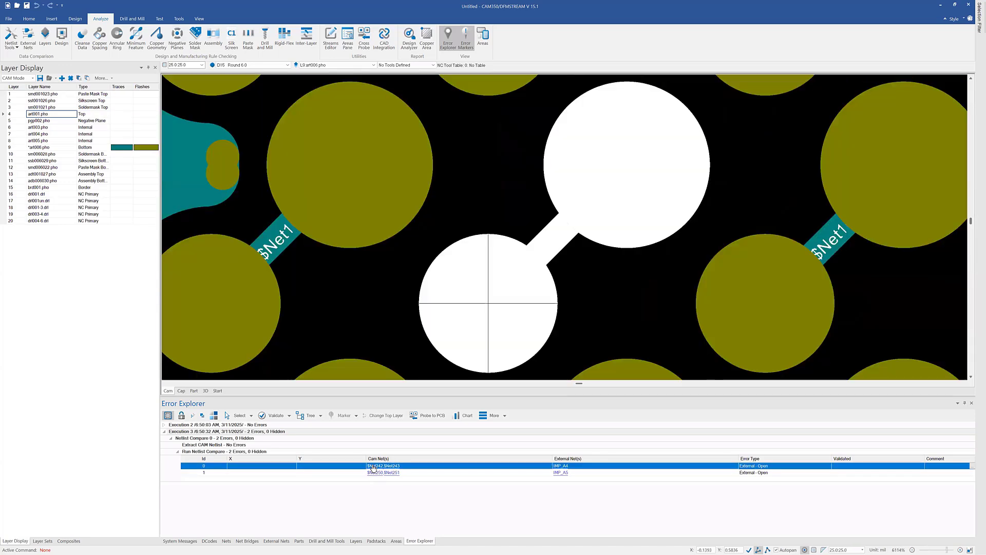
click(562, 466)
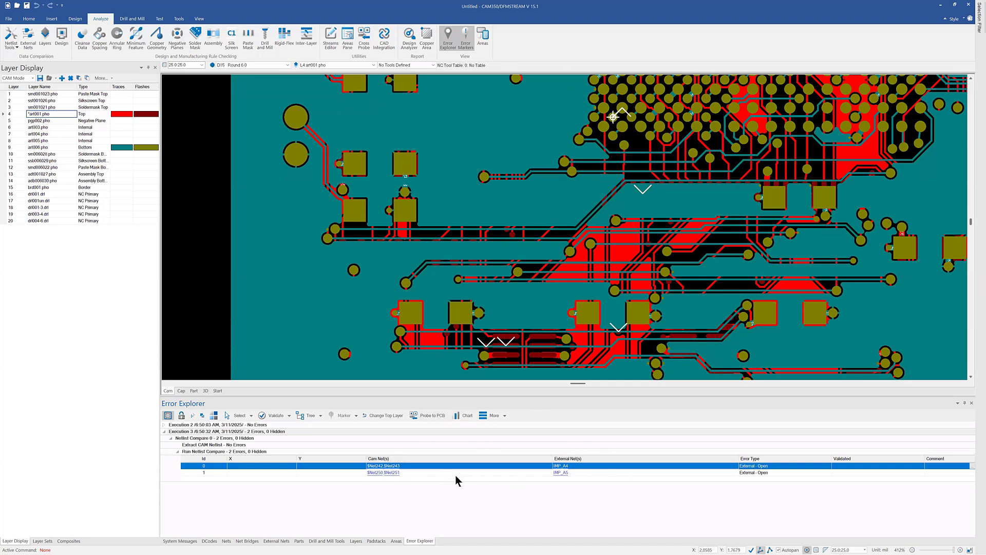
- View the first error's nets with the other artwork hidden, including its CAM net routing, and restore the full board display
click(194, 416)
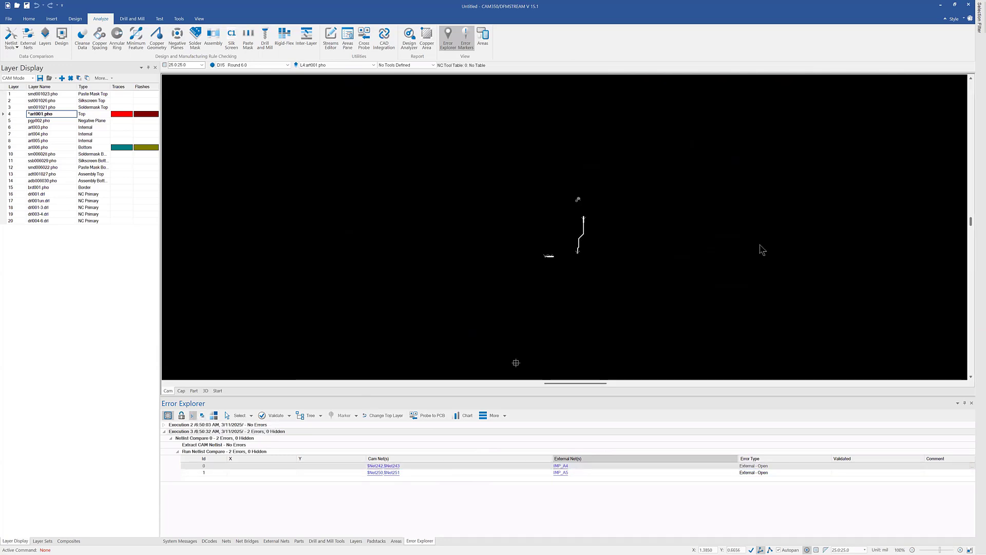
click(374, 466)
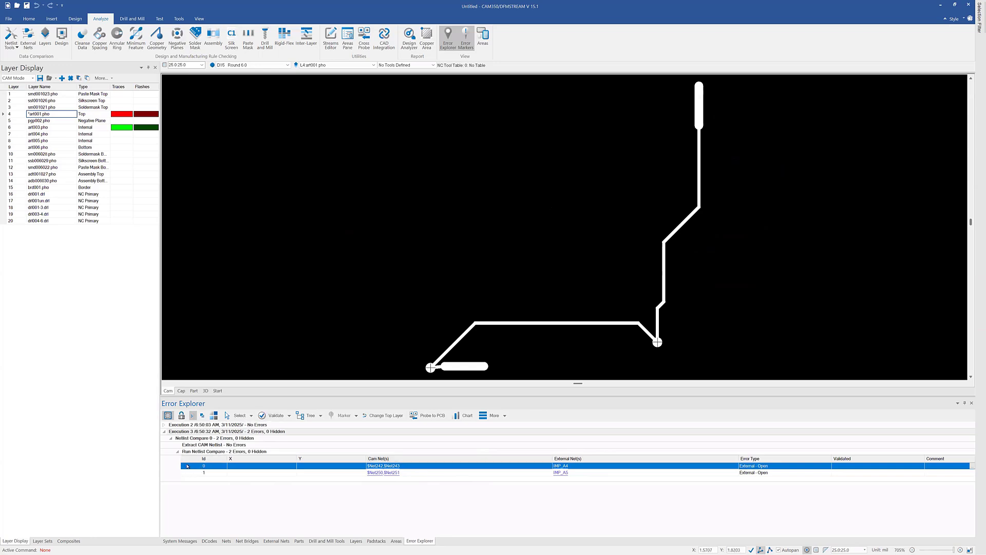
click(193, 415)
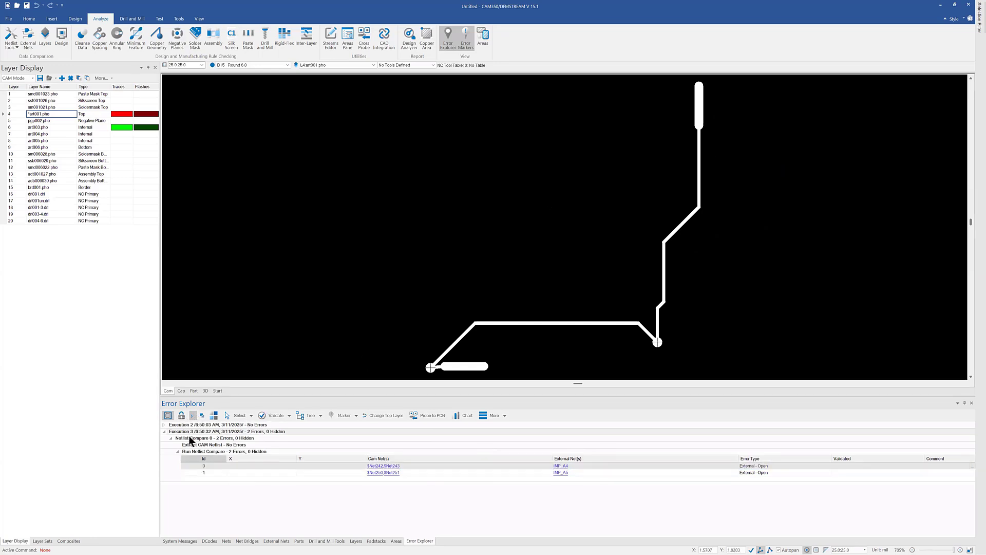
click(191, 468)
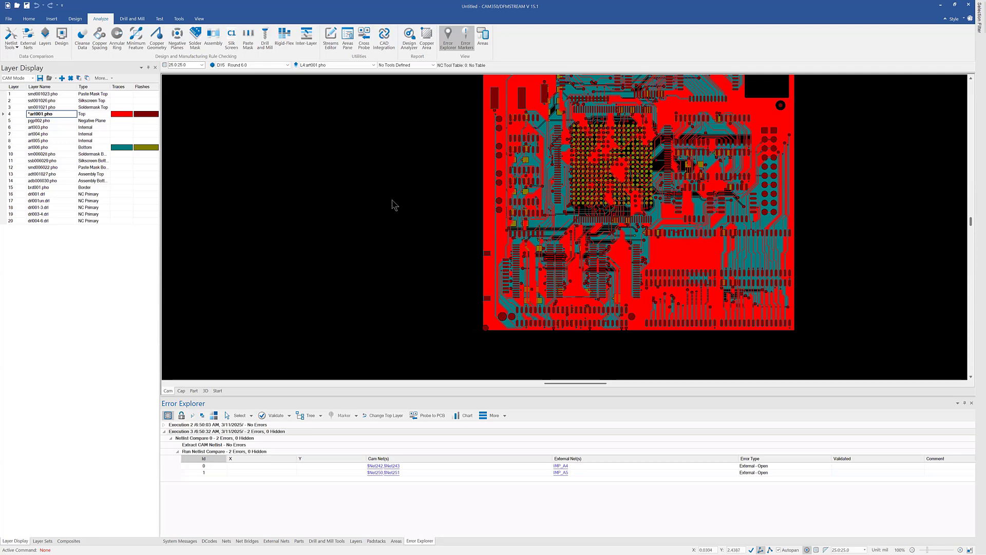
key(Home)
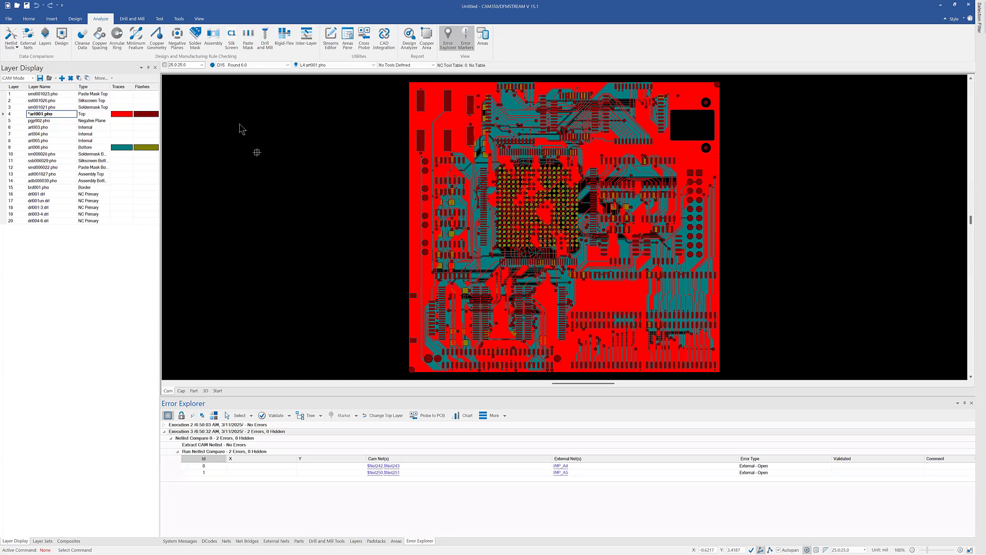
- Review the Internal Signal Layers constraints of Stream 0 in the Streams Editor and run the stream's DFM checks
click(331, 45)
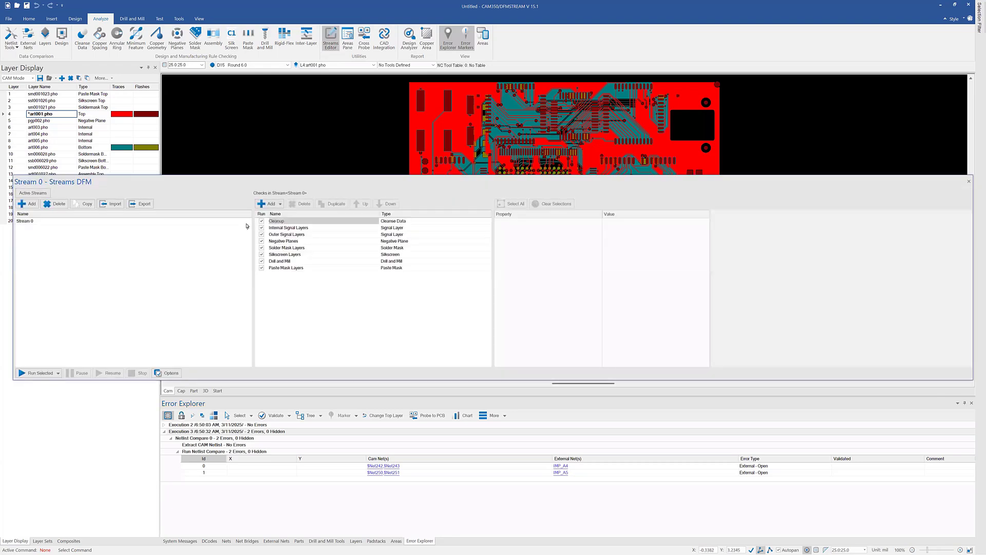
click(297, 228)
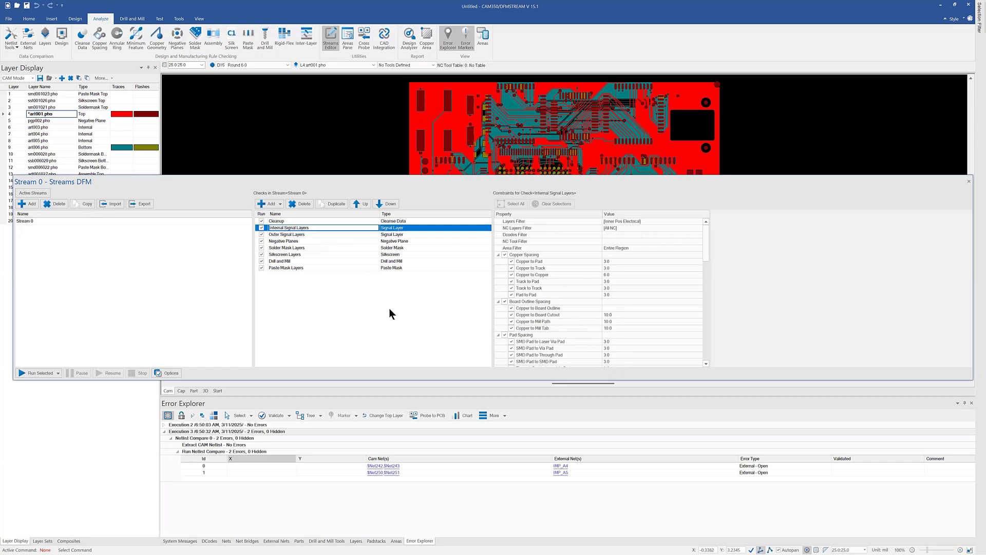
click(48, 374)
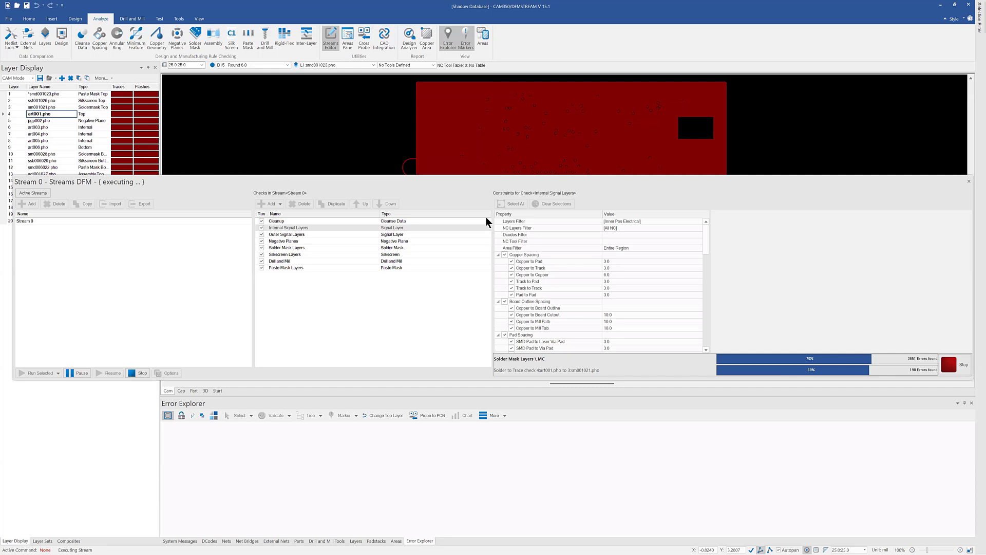
- Disable all Copper Spacing constraints, enable only SMD-to-laser pad spacing, and close the check without running or saving it
click(101, 38)
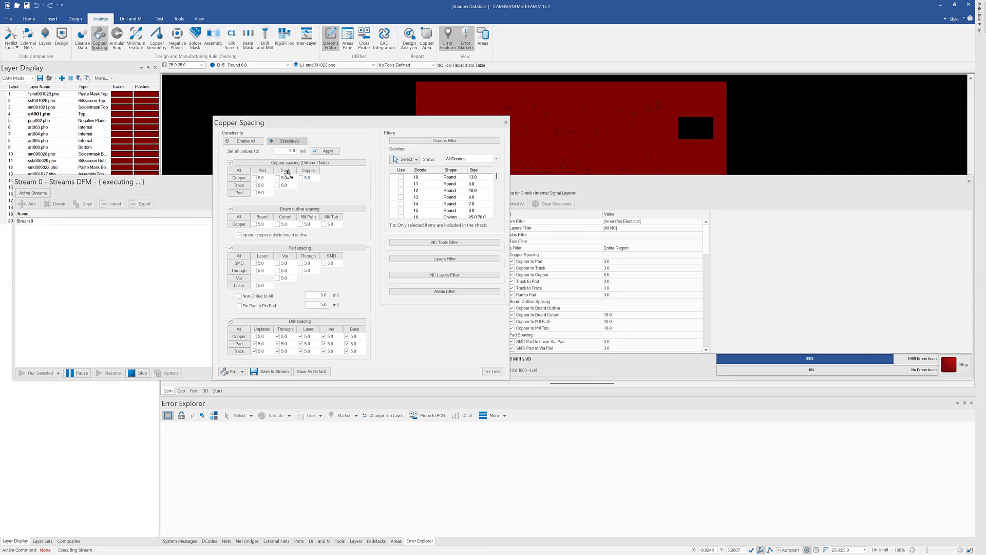
click(290, 142)
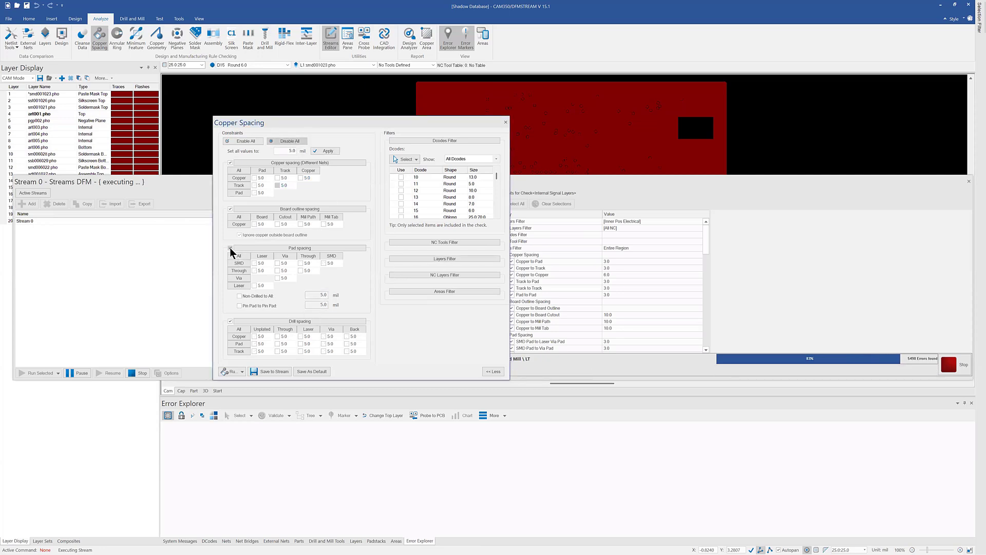
click(254, 263)
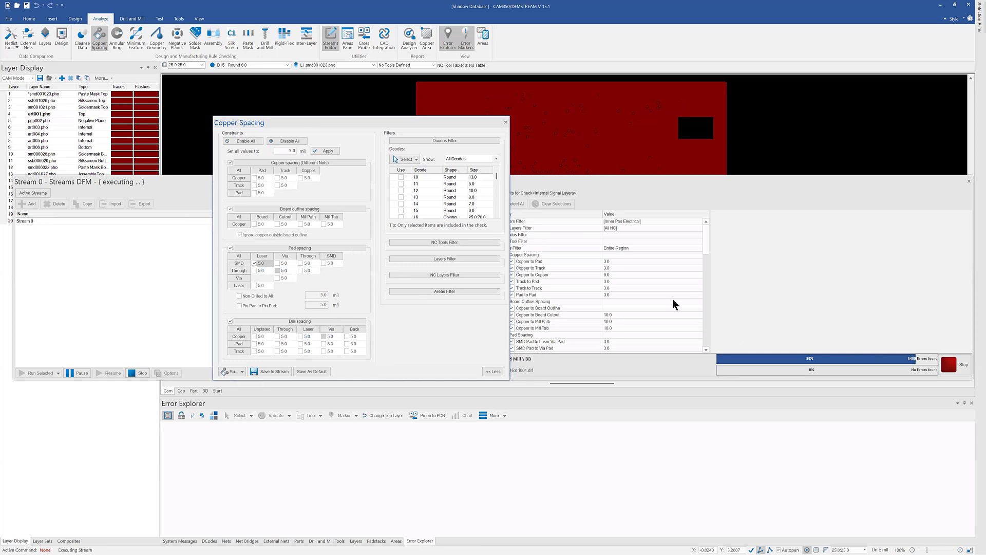
click(506, 122)
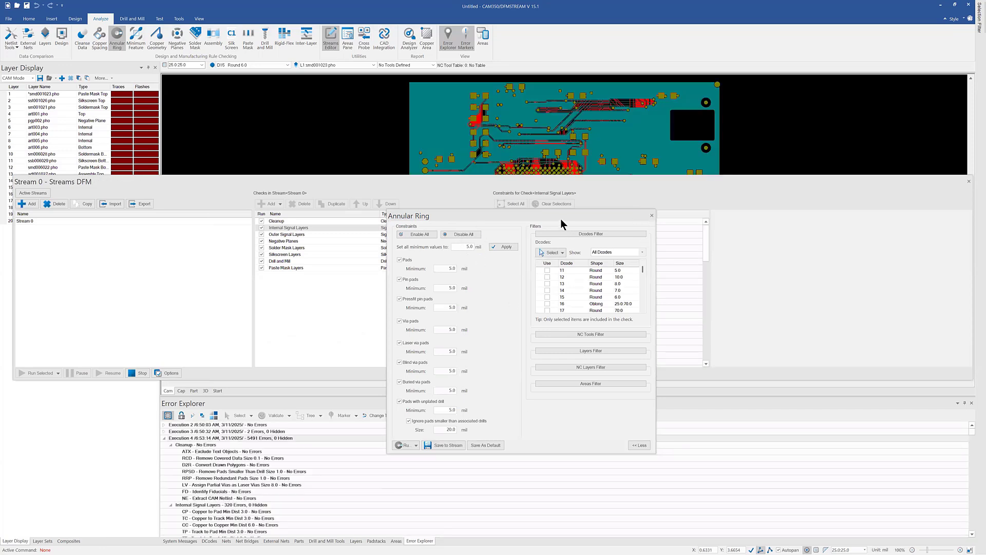
- Review the Annular Ring check's constraints and filters, and close both the check and the Streams Editor without running them
click(525, 299)
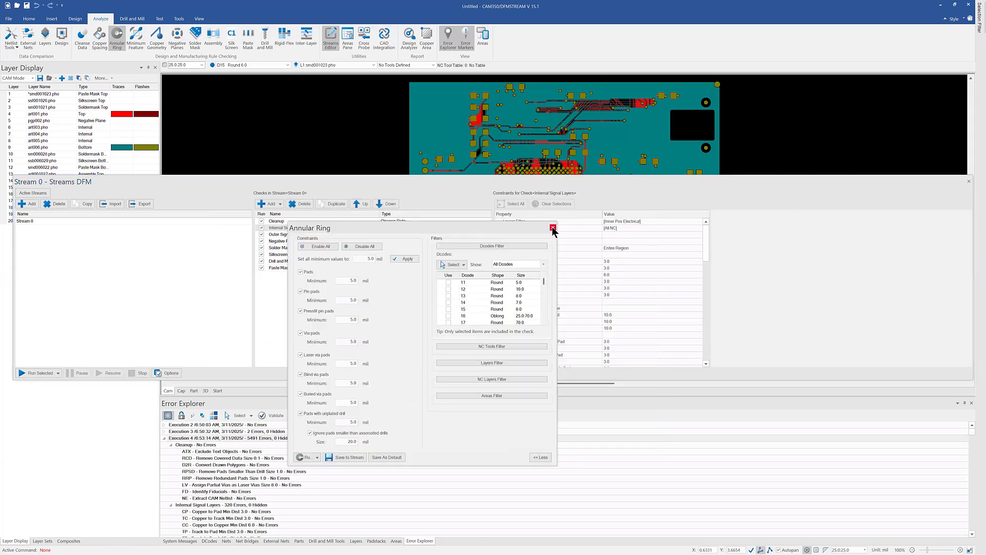
click(553, 227)
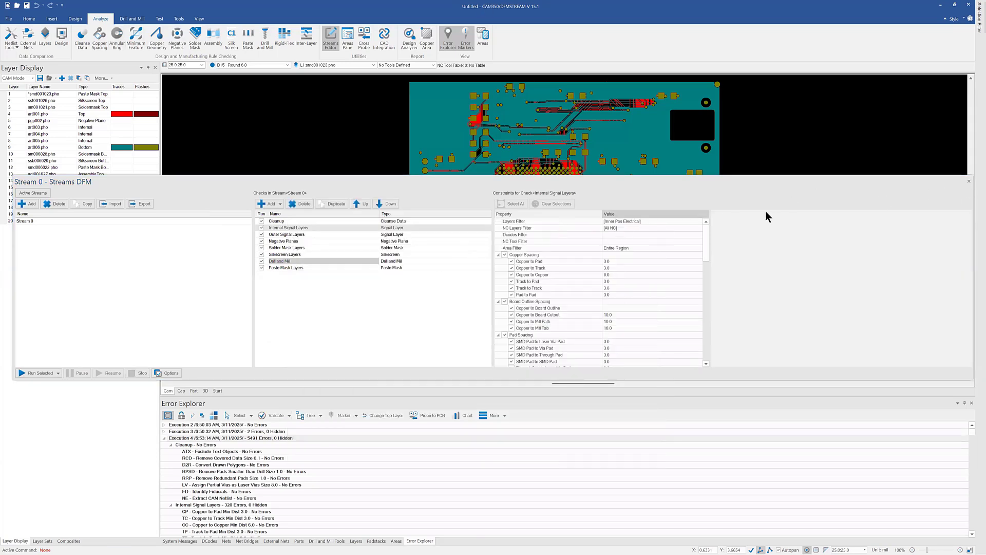
click(968, 182)
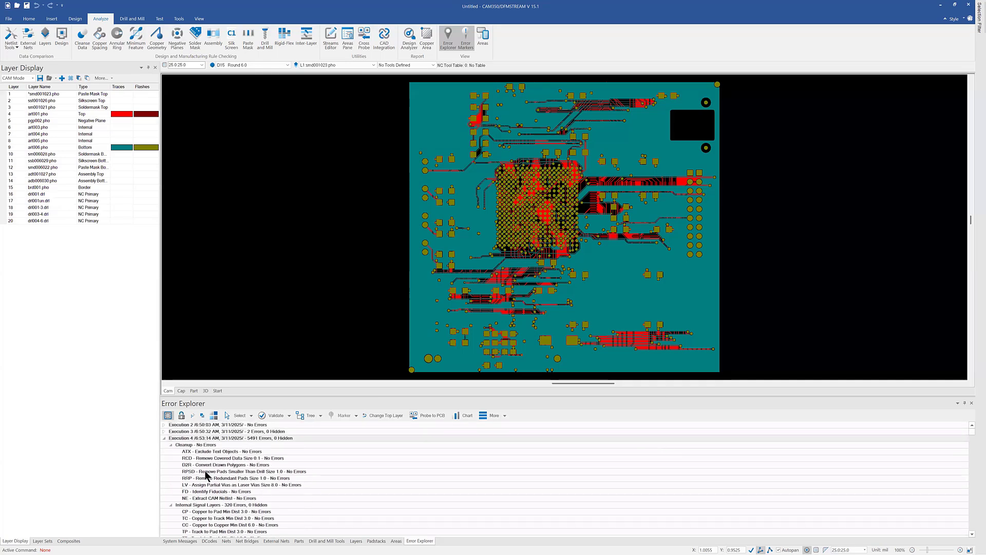
- Collapse the Cleanup results and locate the Copper to Through Drill error of the Internal Signal Layers on the board
click(171, 445)
scroll(215, 483, down, 1)
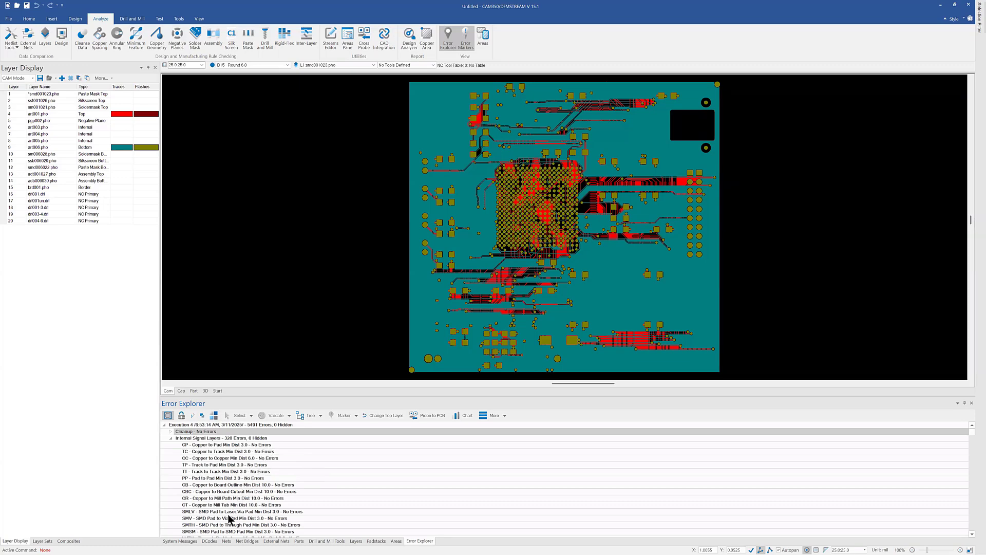
scroll(229, 513, down, 3)
scroll(227, 511, down, 4)
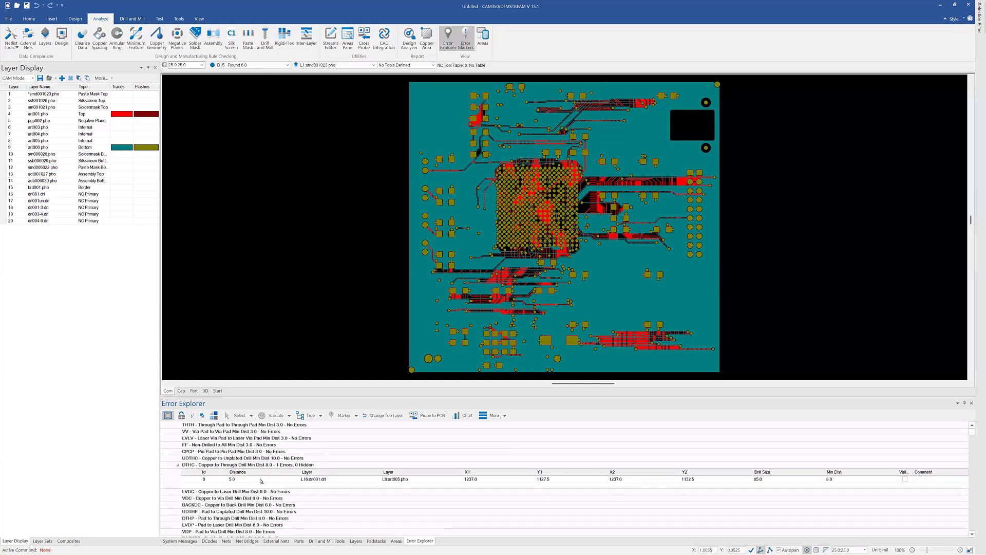
click(254, 480)
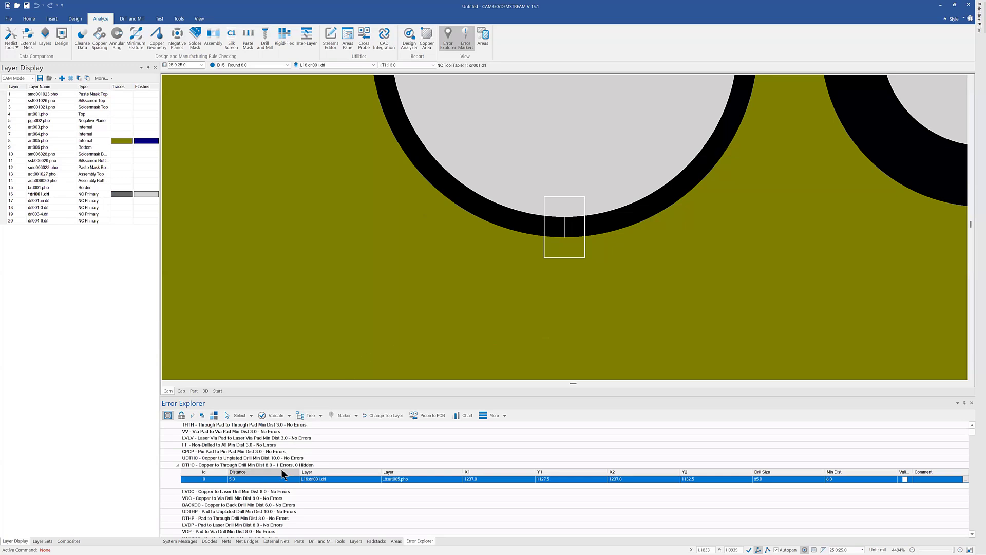
- Show the results bar chart for the PD - Pads (Annular Ring) errors and enlarge it over the board view
scroll(282, 467, down, 4)
scroll(281, 465, down, 5)
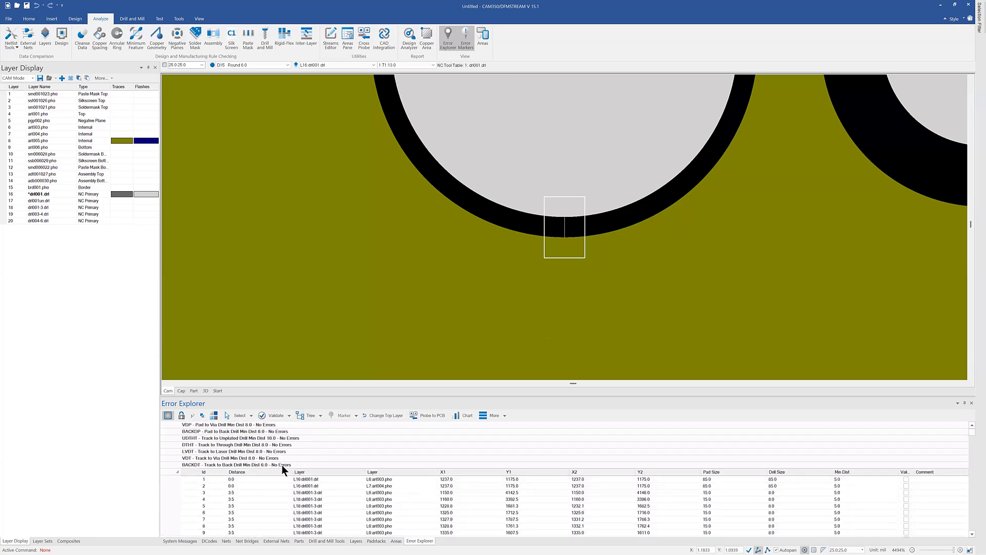
scroll(267, 458, up, 2)
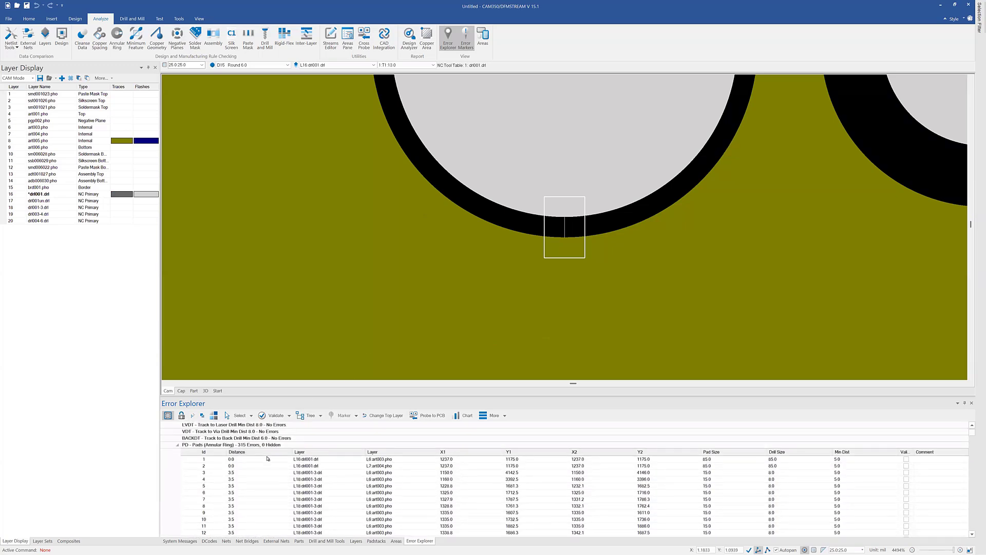
click(206, 444)
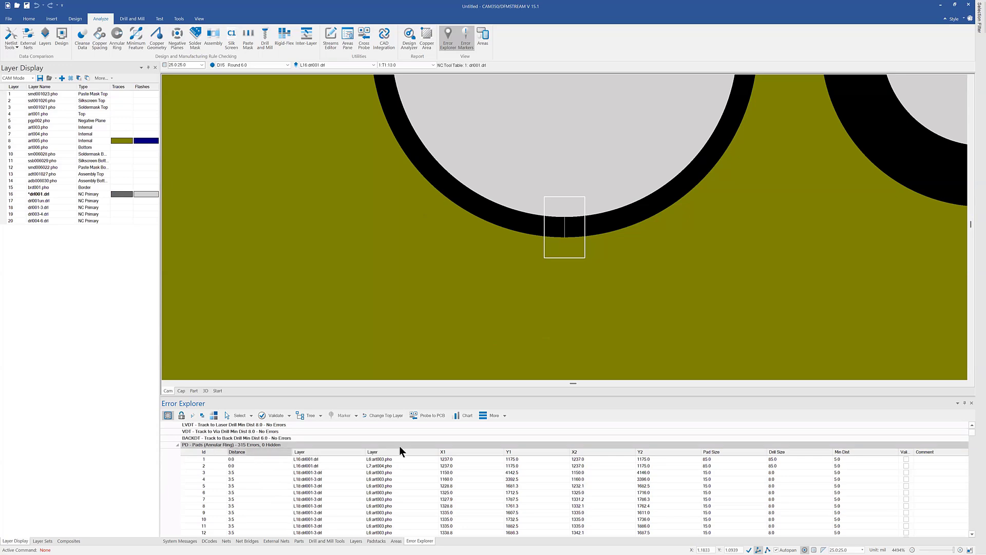
click(458, 416)
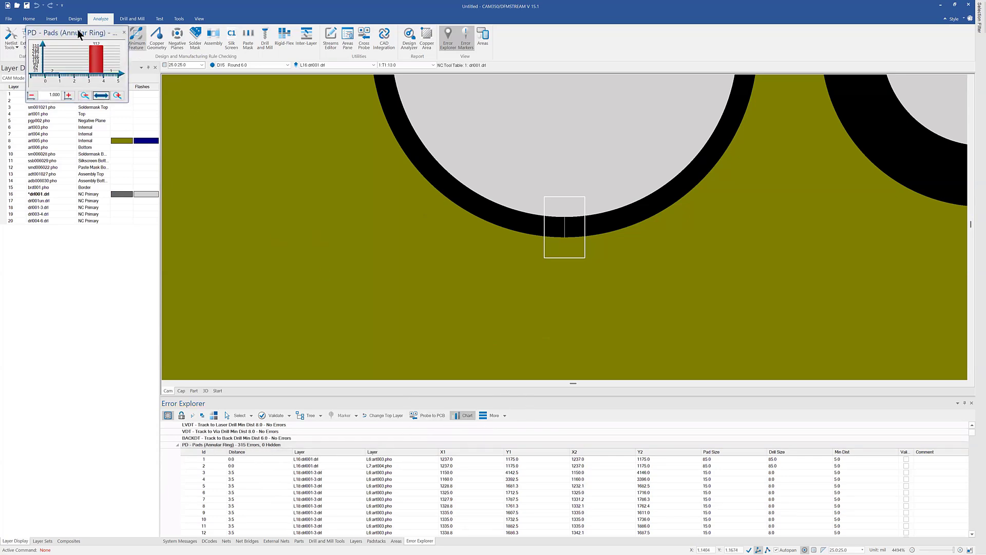
drag(77, 29, 314, 213)
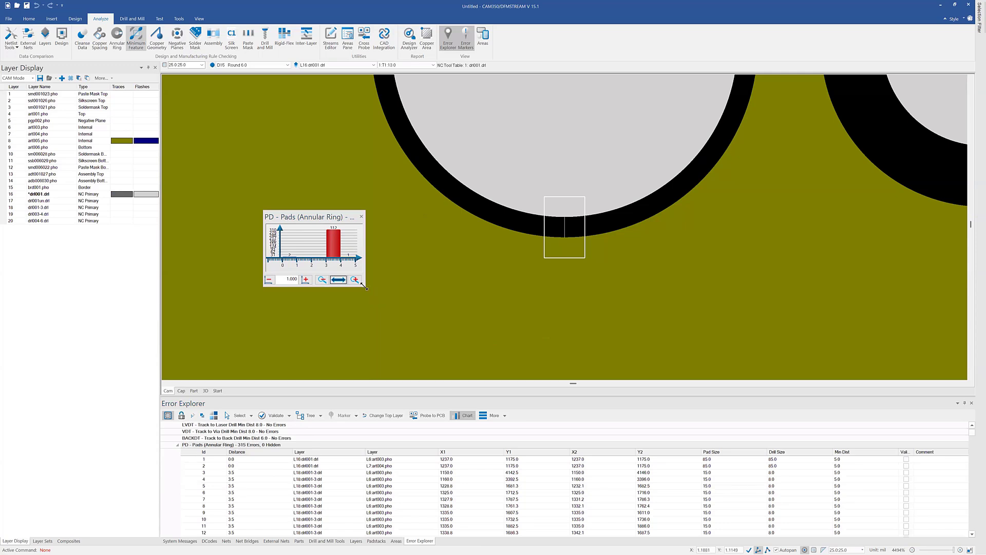
drag(526, 345, 526, 348)
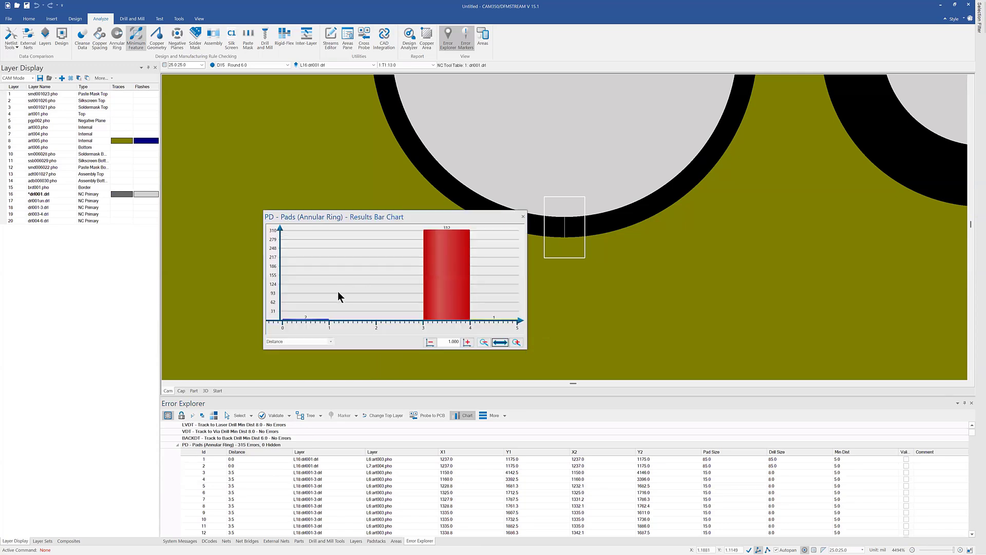
- Validate all pad annular ring errors in the chart's 3 to 4 mil distance bar
click(440, 267)
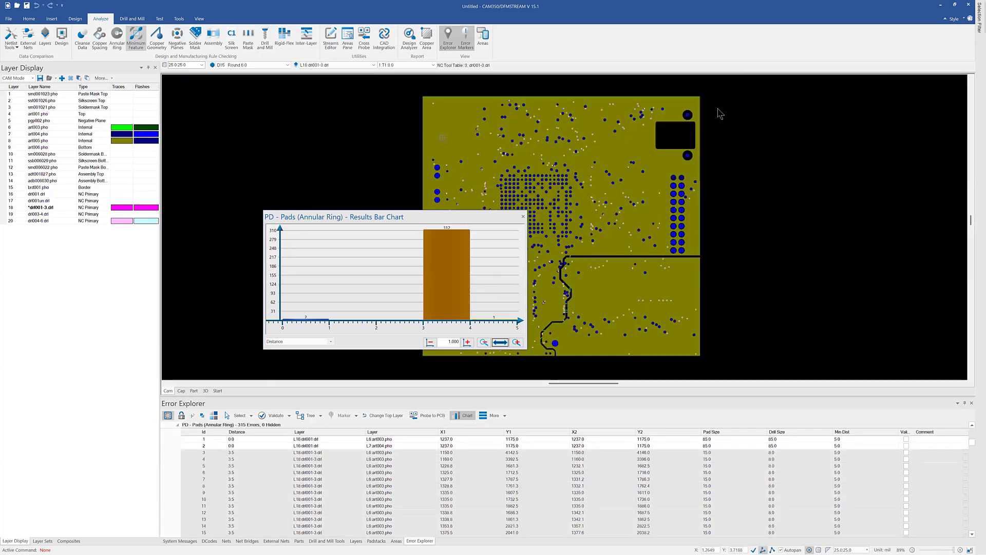
right_click(455, 267)
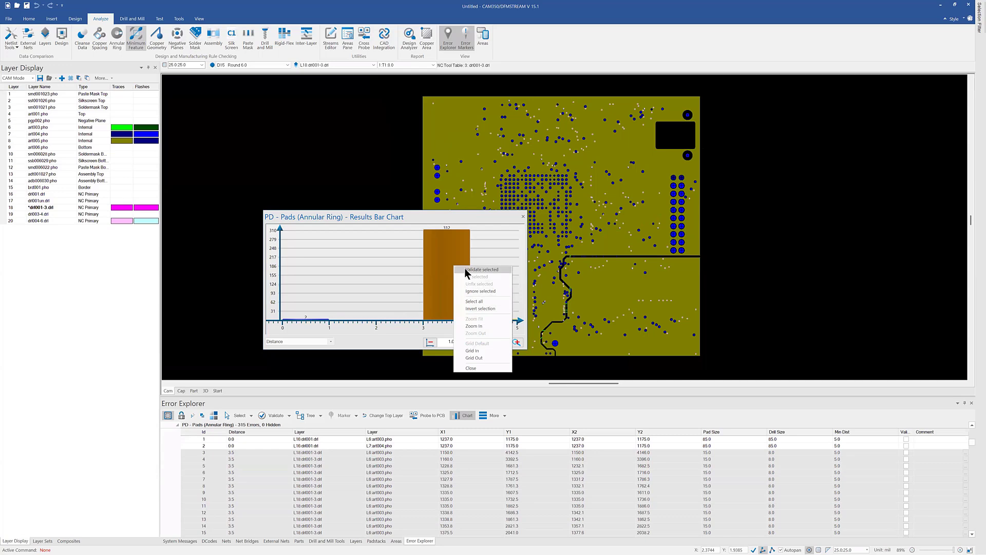
click(467, 270)
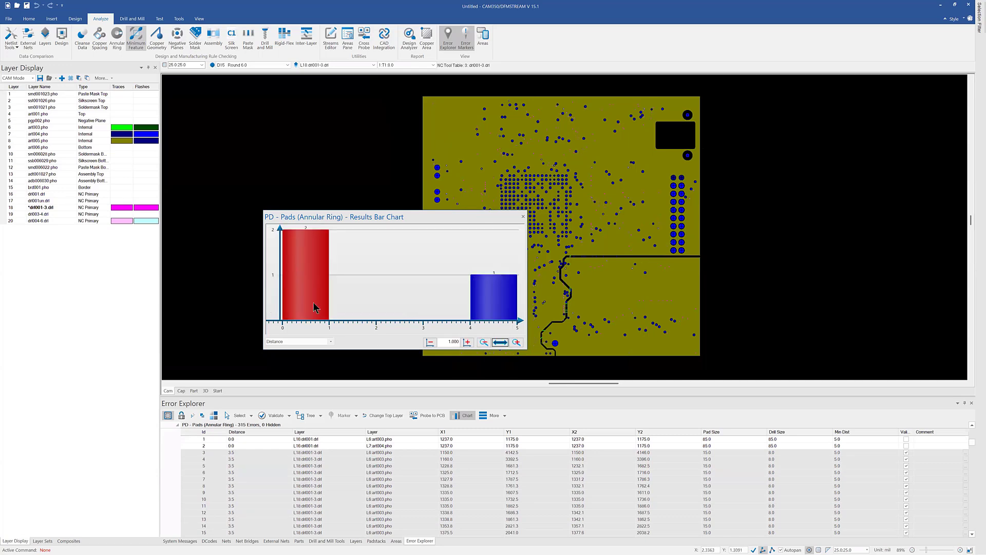
- View the errors behind the chart's 0 to 1 and 4 to 5 mil bars on the board and close the chart
click(503, 309)
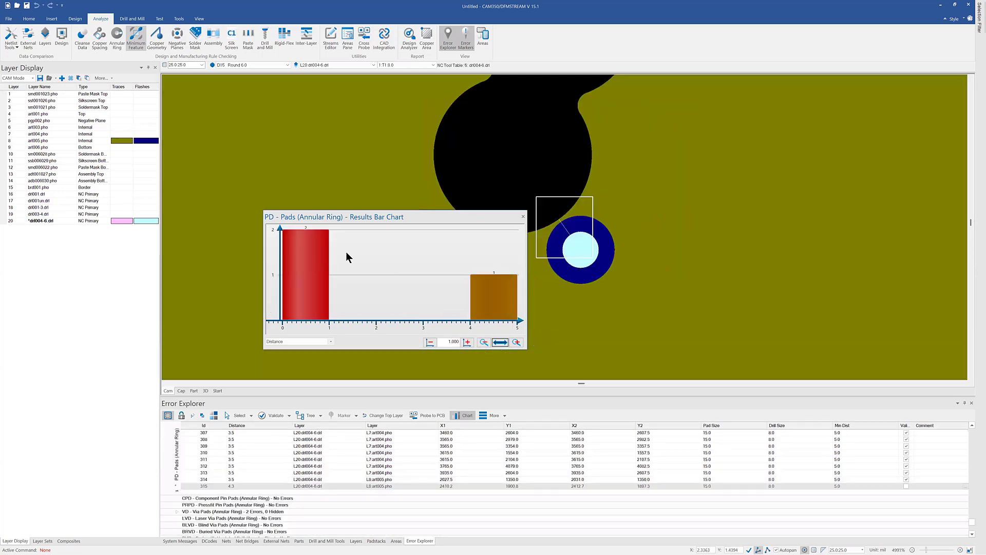
click(294, 261)
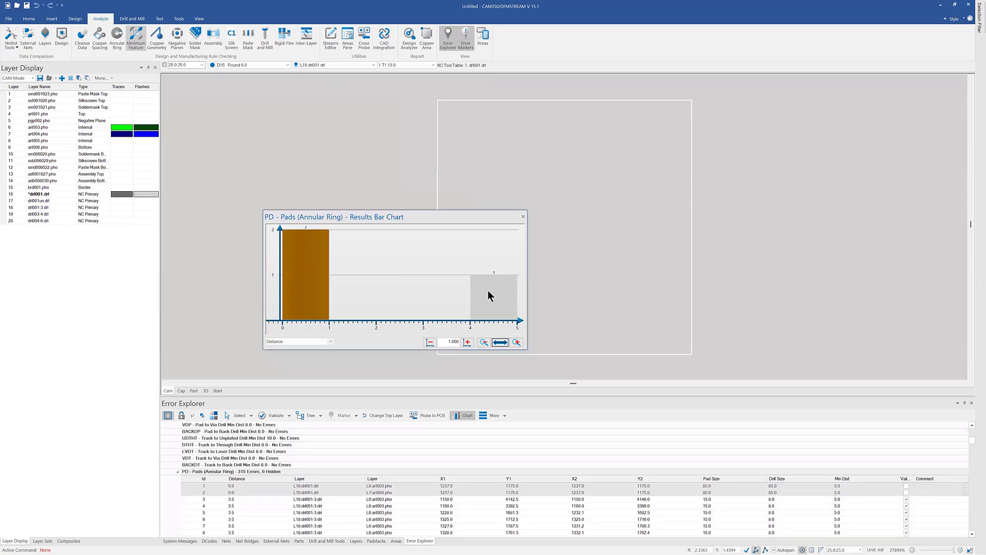
click(488, 294)
click(523, 217)
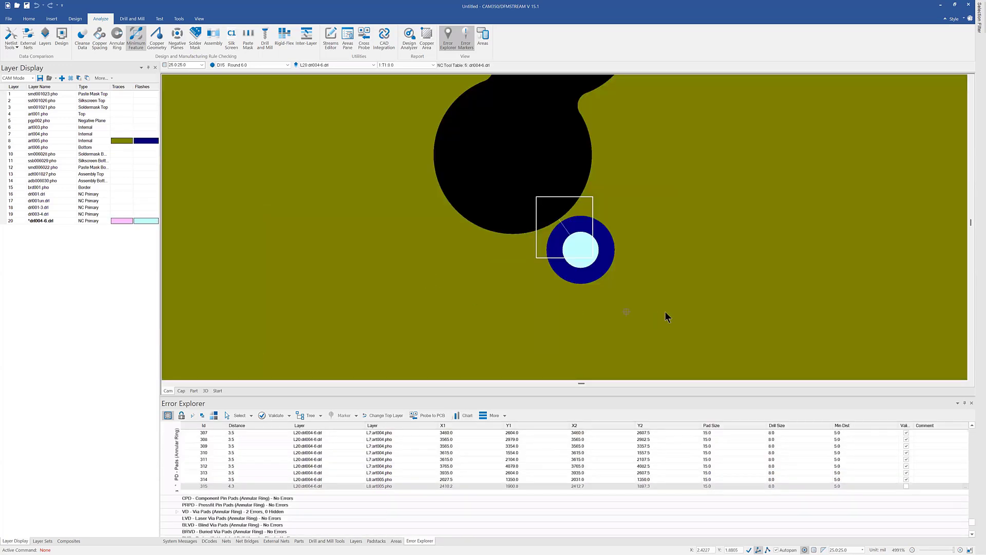
- Restore the full board view, examine the Design comparison settings, and close them without running the comparison
click(963, 435)
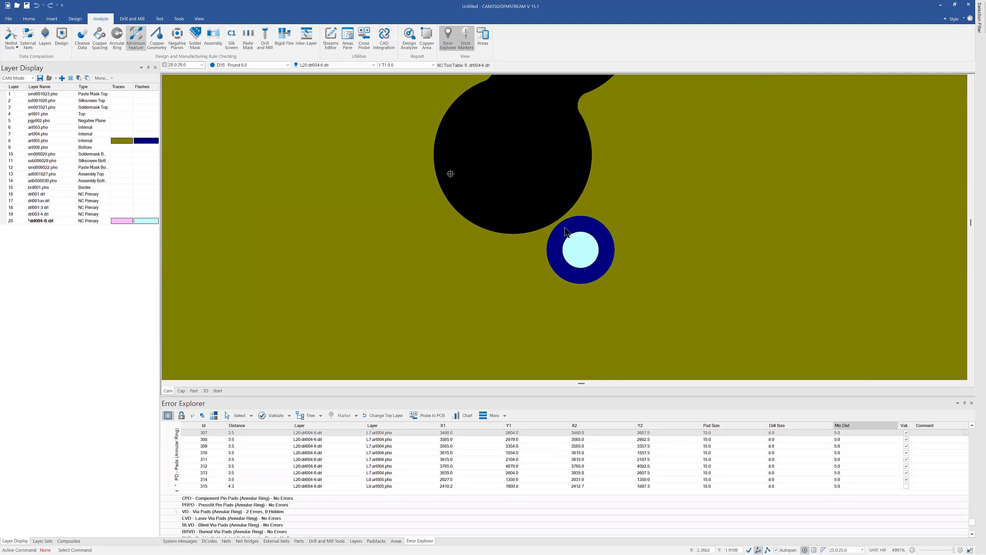
key(Home)
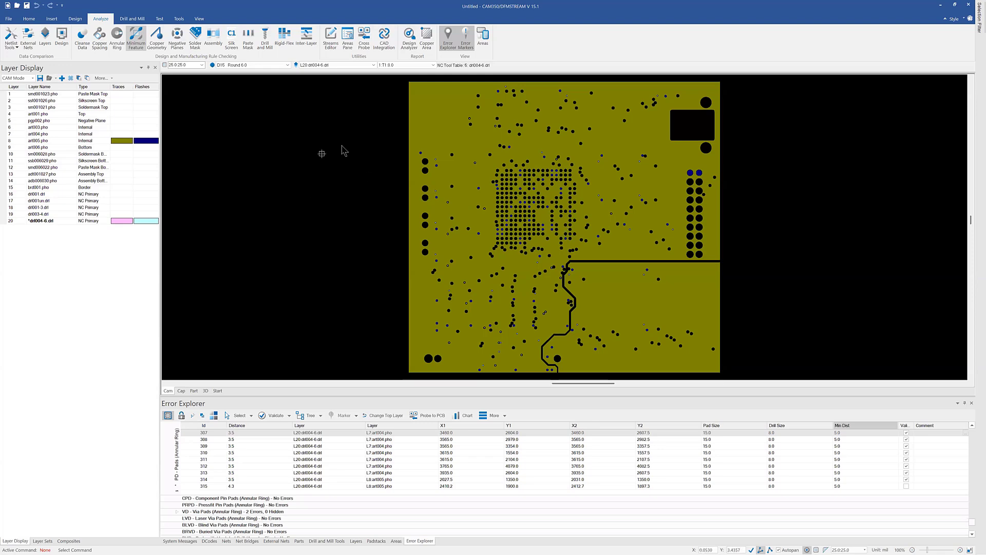
click(63, 36)
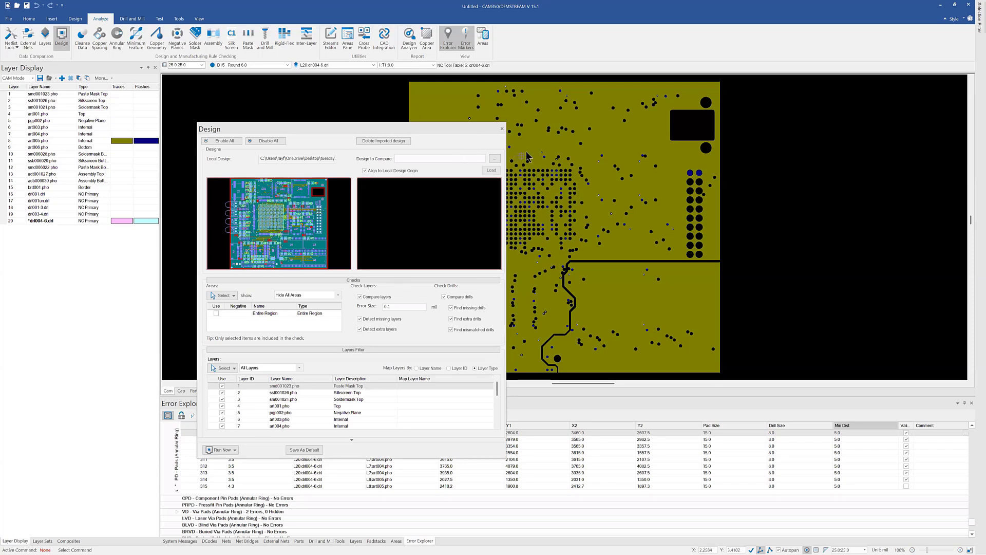
click(502, 129)
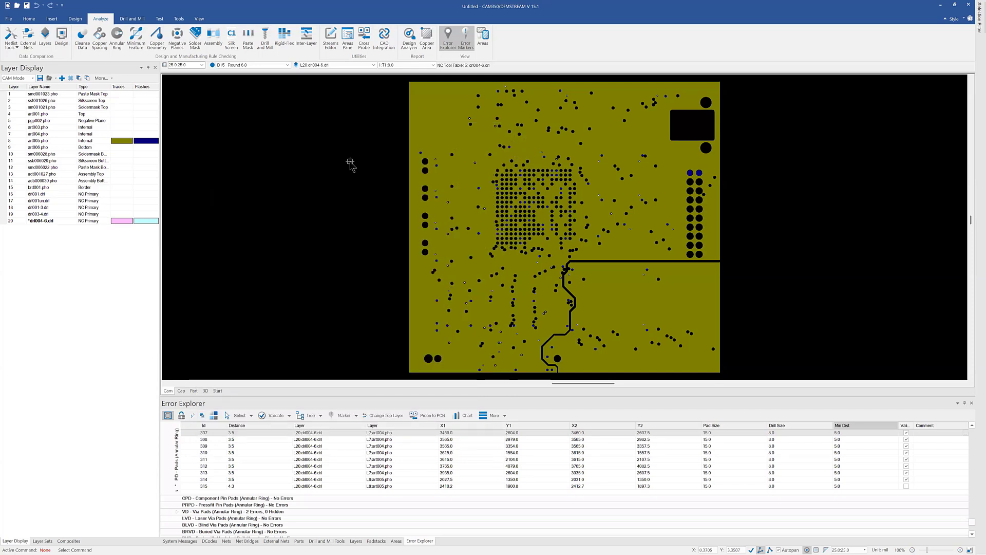